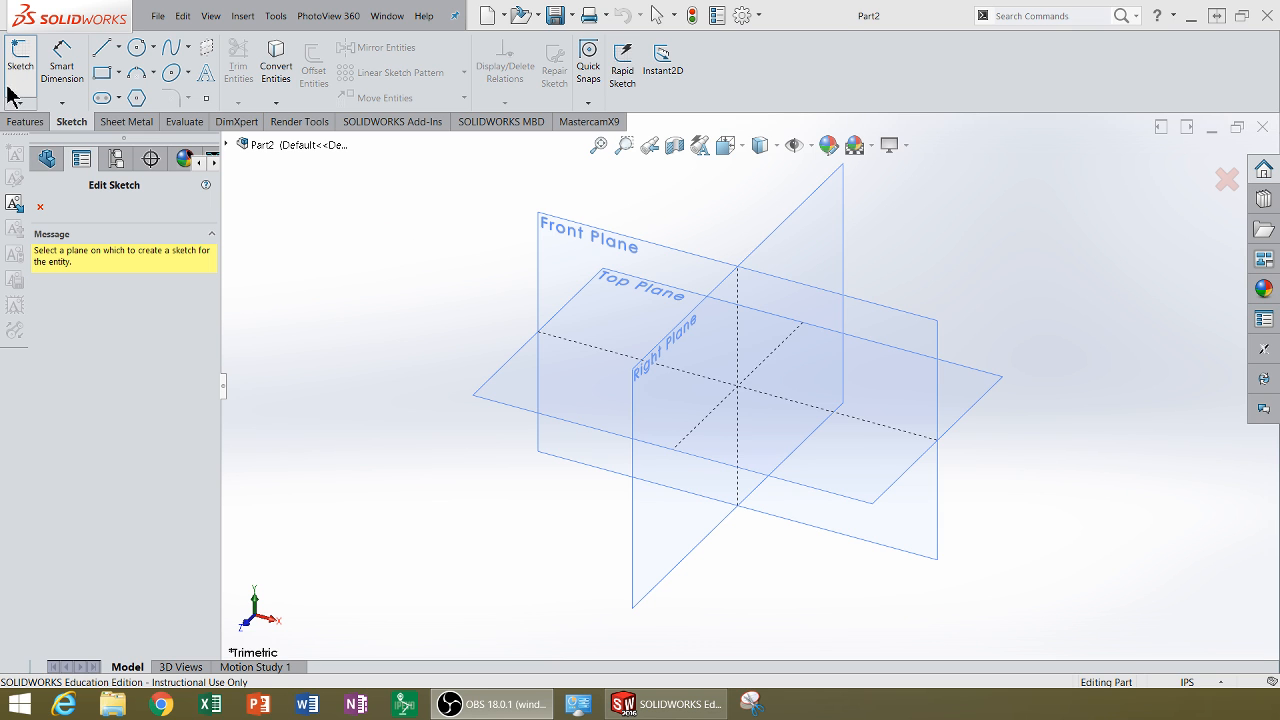
# Step: Start a new sketch on the Top Plane
pyautogui.click(479, 401)
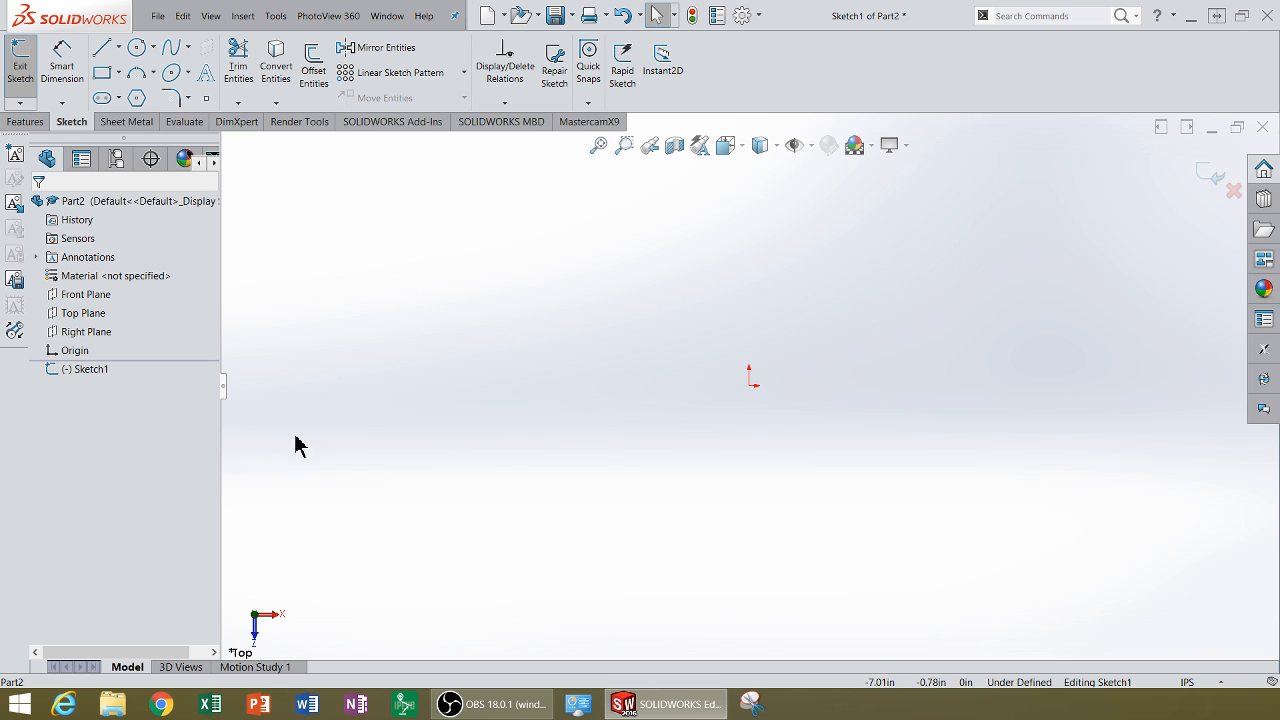
# Step: Open the superman1 logo image in Windows Photo Viewer, zoom in to examine it, and close it
pyautogui.click(107, 711)
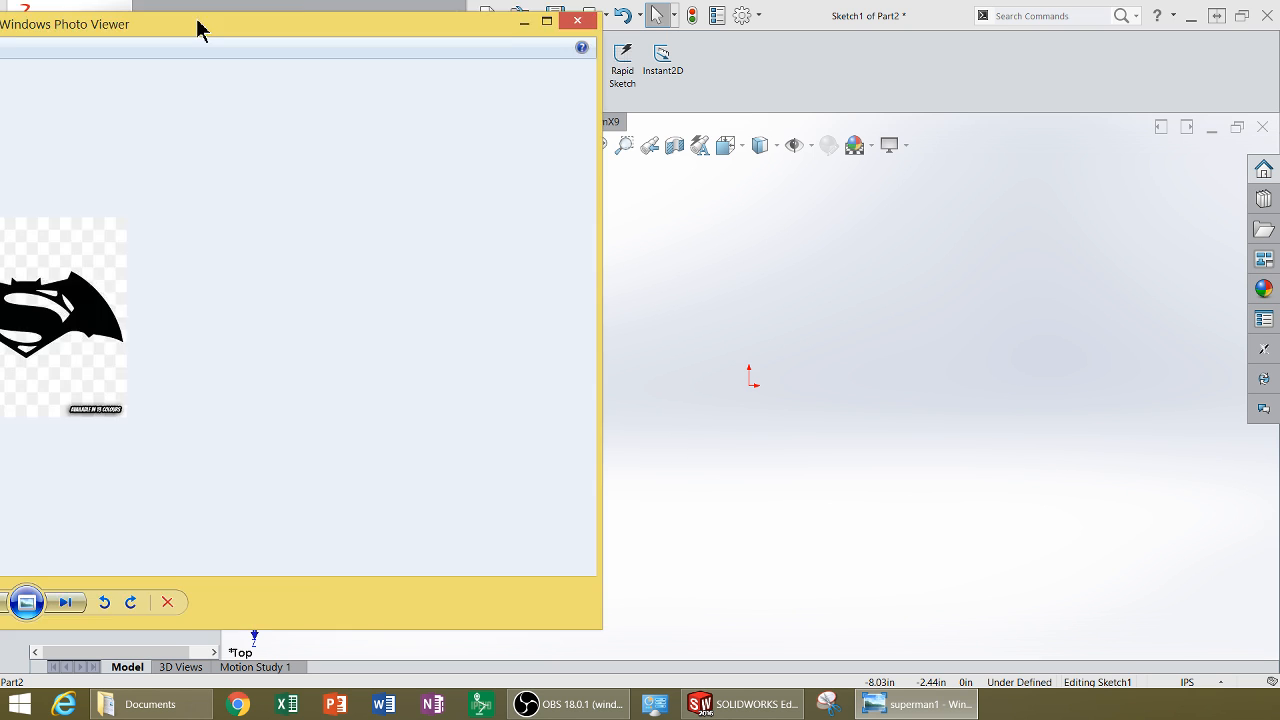
pyautogui.moveTo(200, 26); pyautogui.dragTo(764, 95)
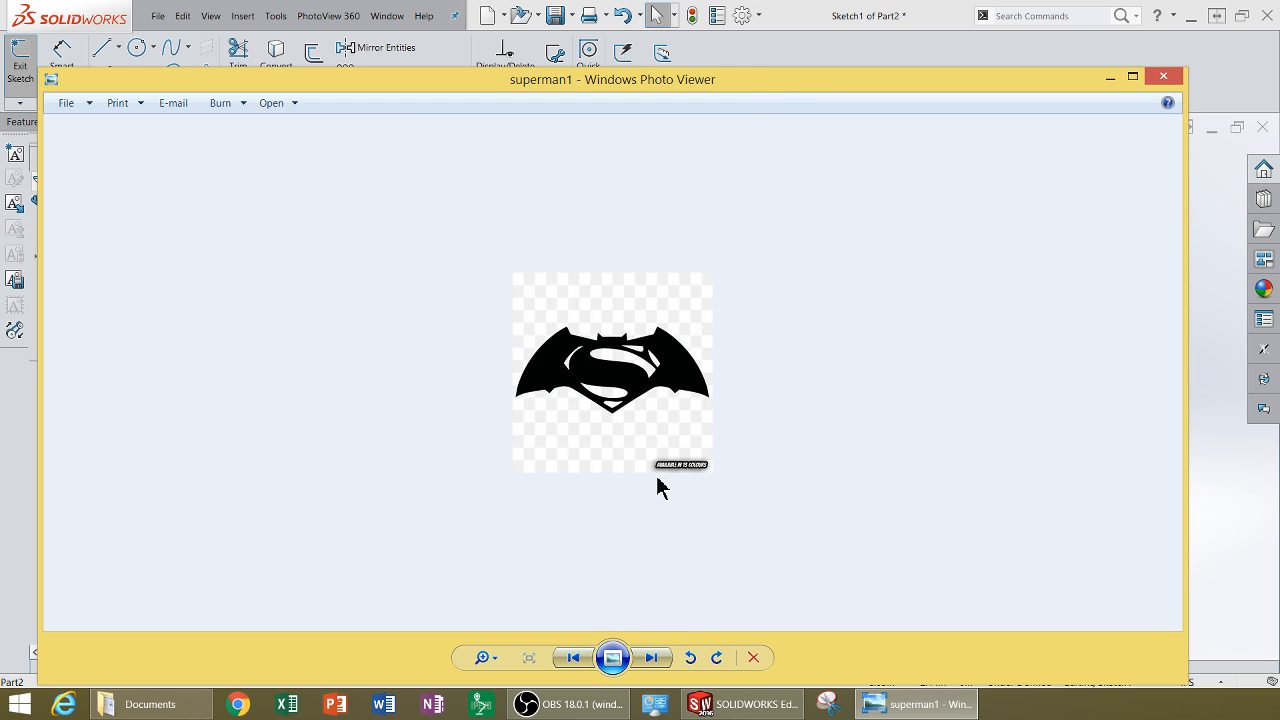
pyautogui.click(491, 662)
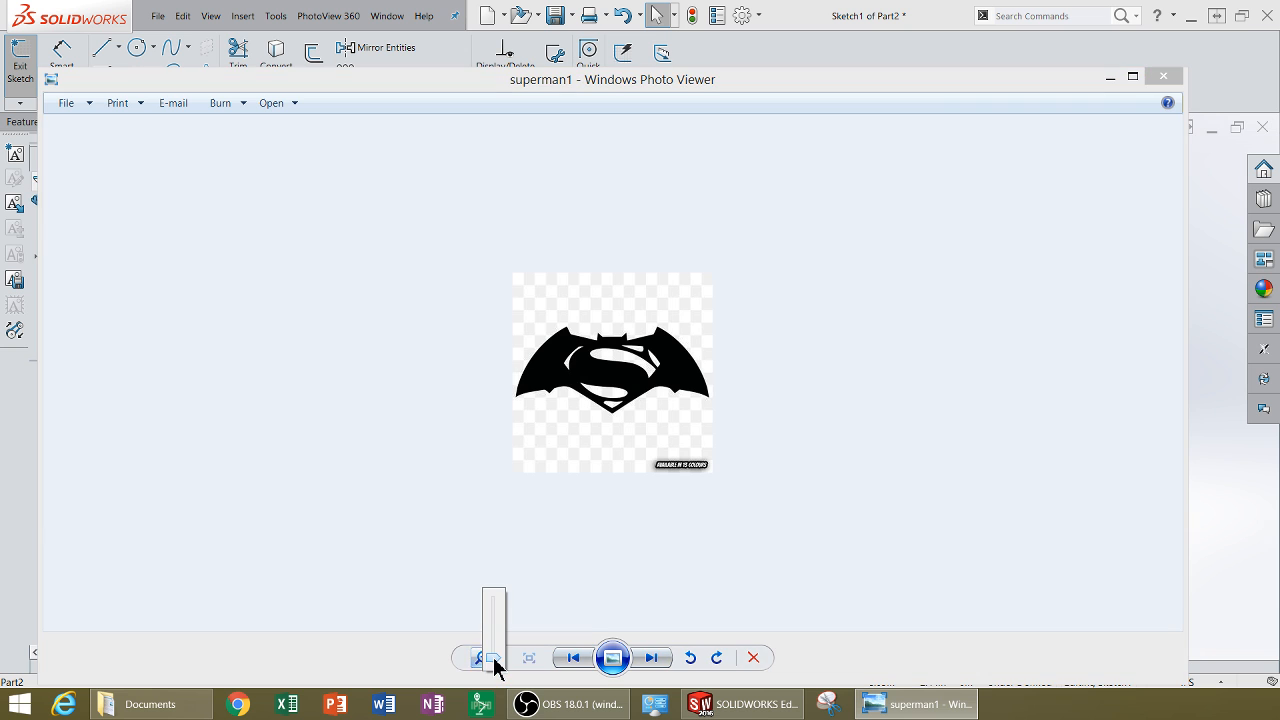
pyautogui.moveTo(495, 668); pyautogui.dragTo(502, 627)
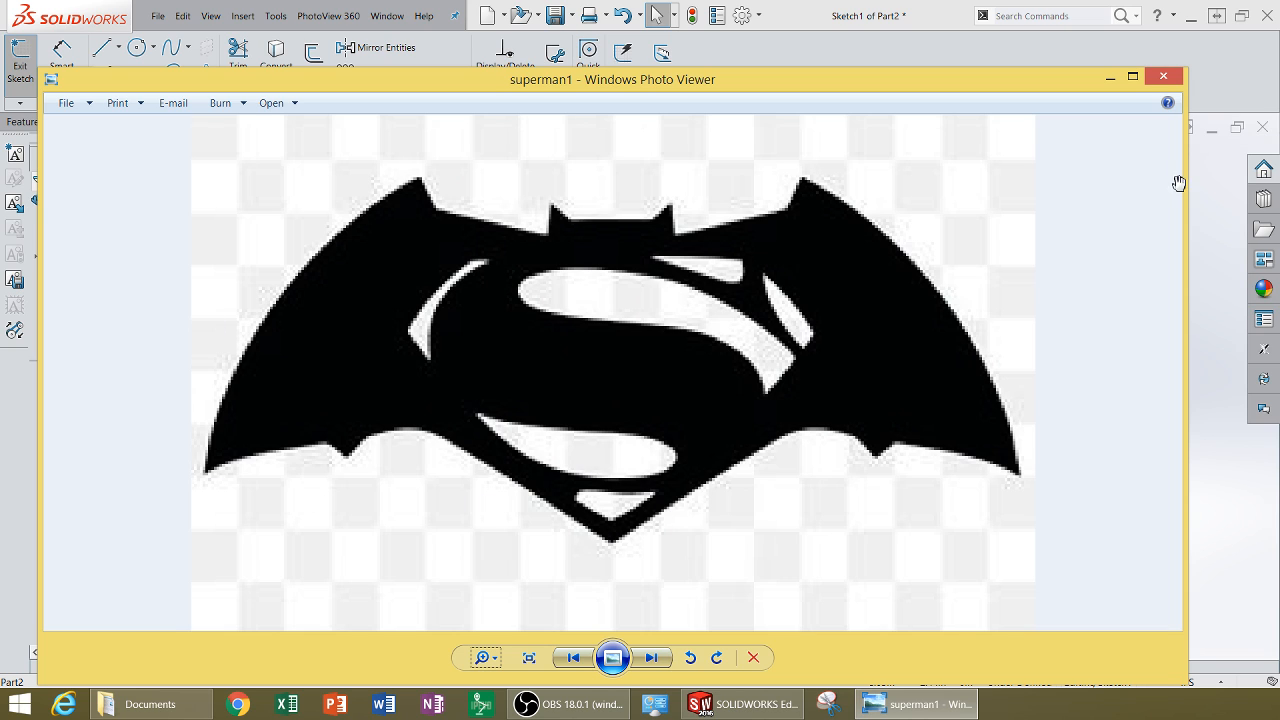
pyautogui.click(1162, 77)
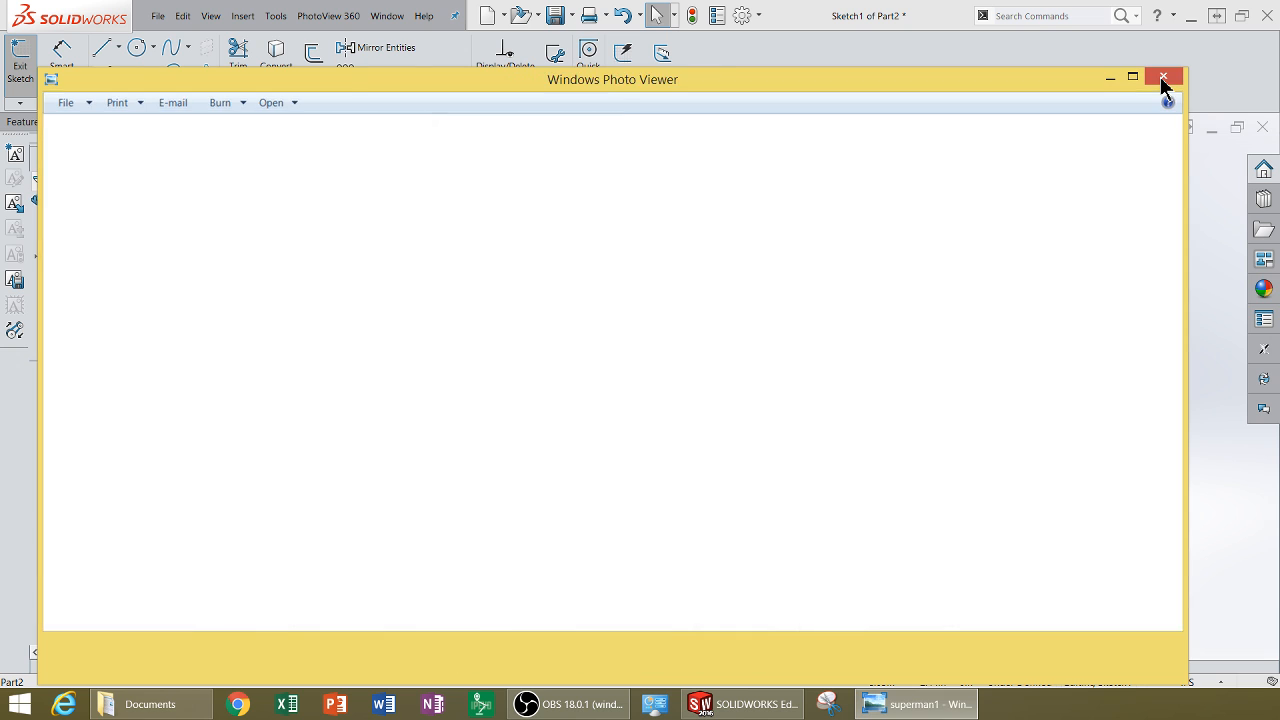
pyautogui.click(278, 18)
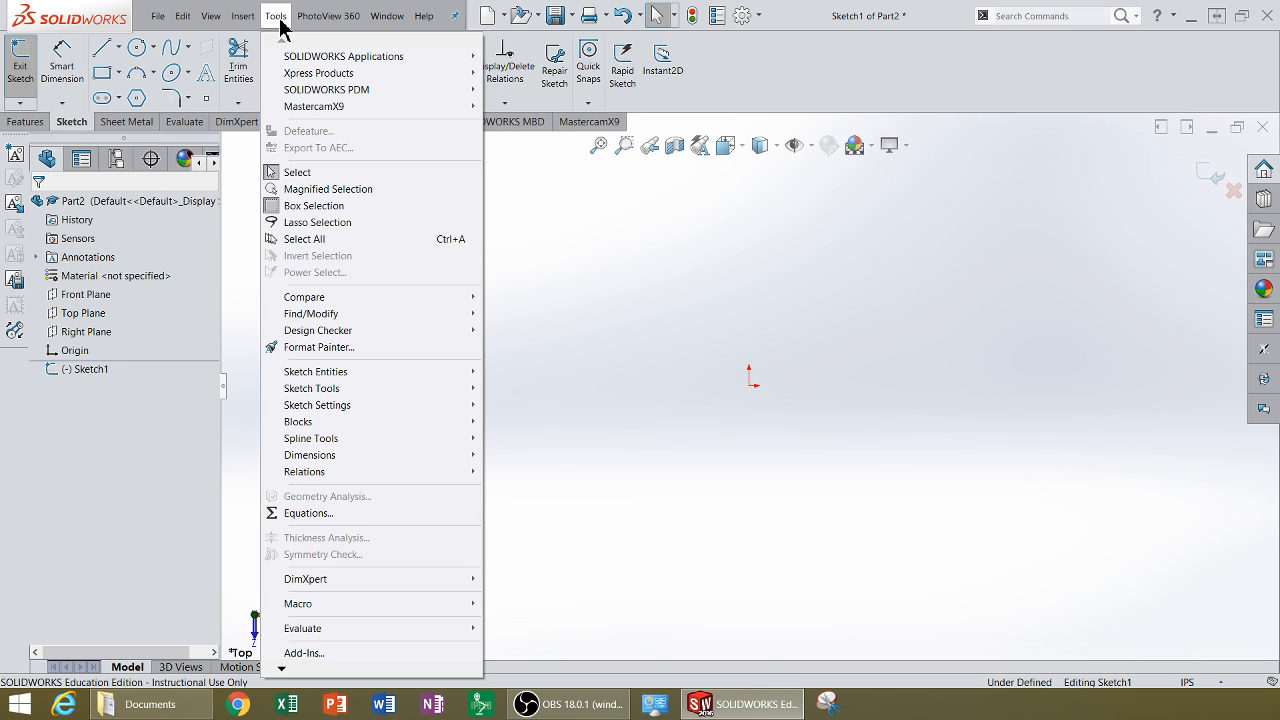
pyautogui.moveTo(340, 390)
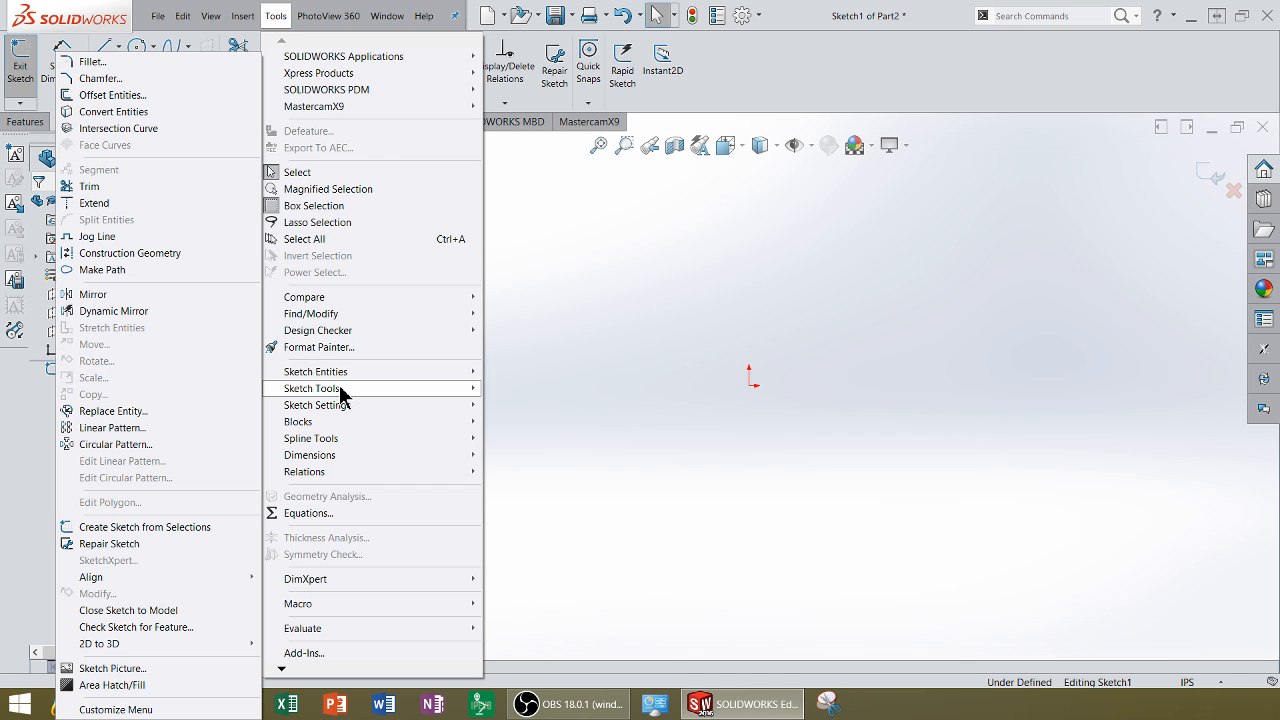
pyautogui.click(105, 668)
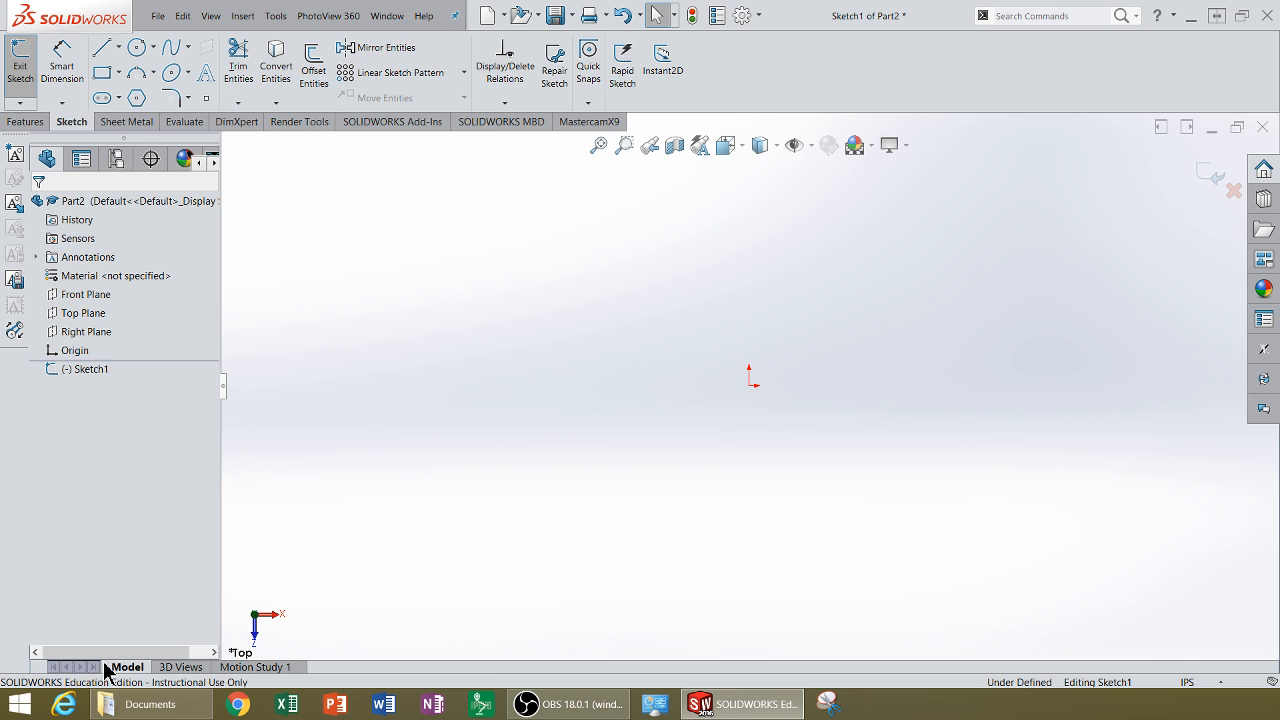
# Step: Insert the superman1 image file from Documents into the sketch as a Sketch Picture
pyautogui.click(278, 24)
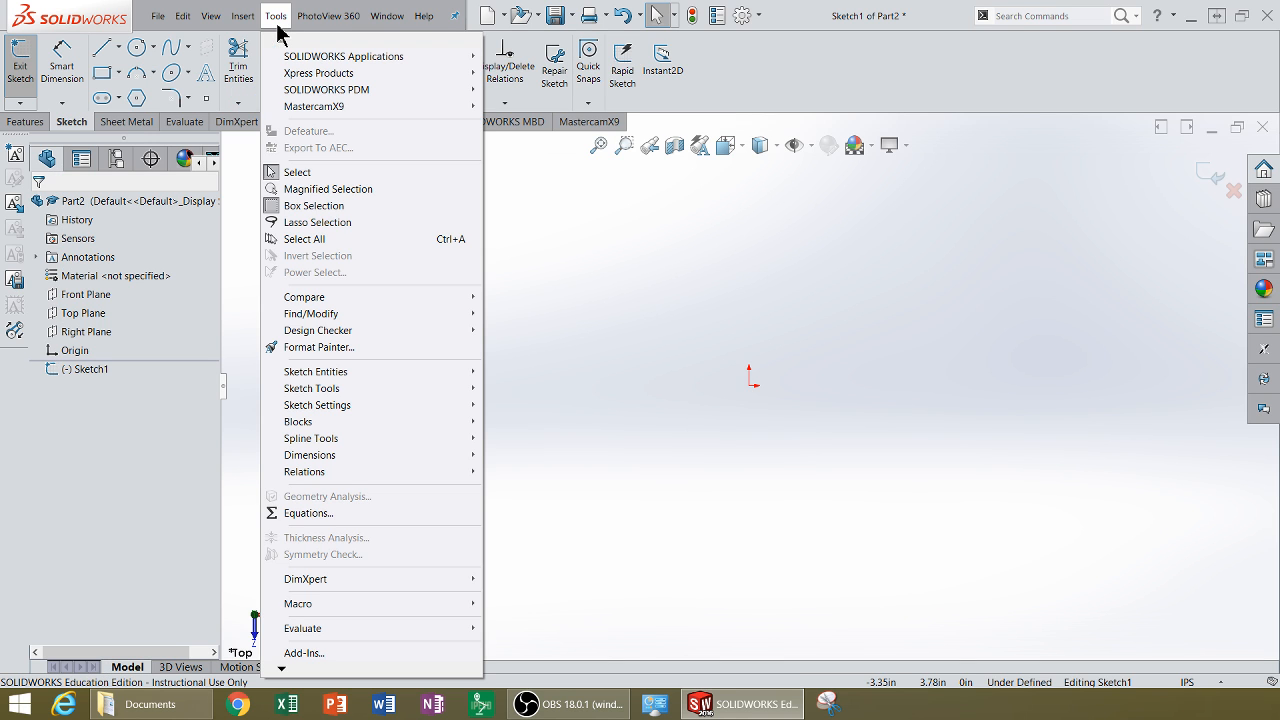
pyautogui.moveTo(331, 396)
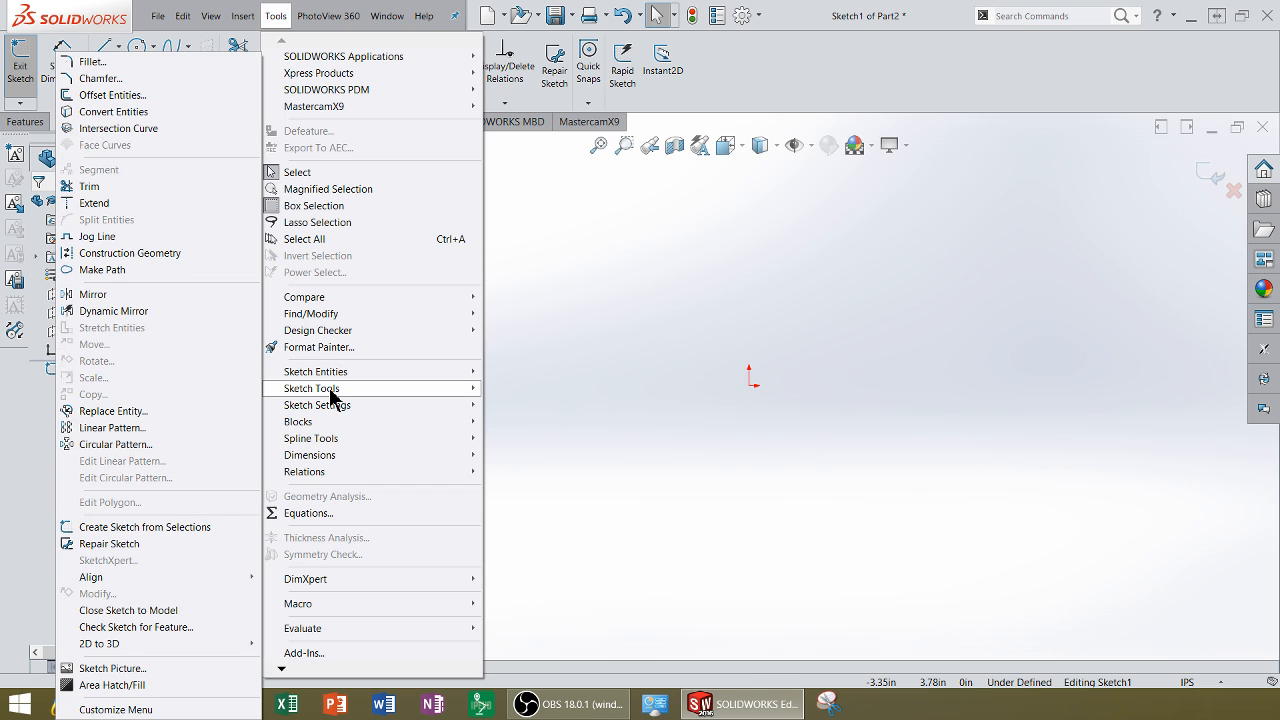
pyautogui.click(97, 668)
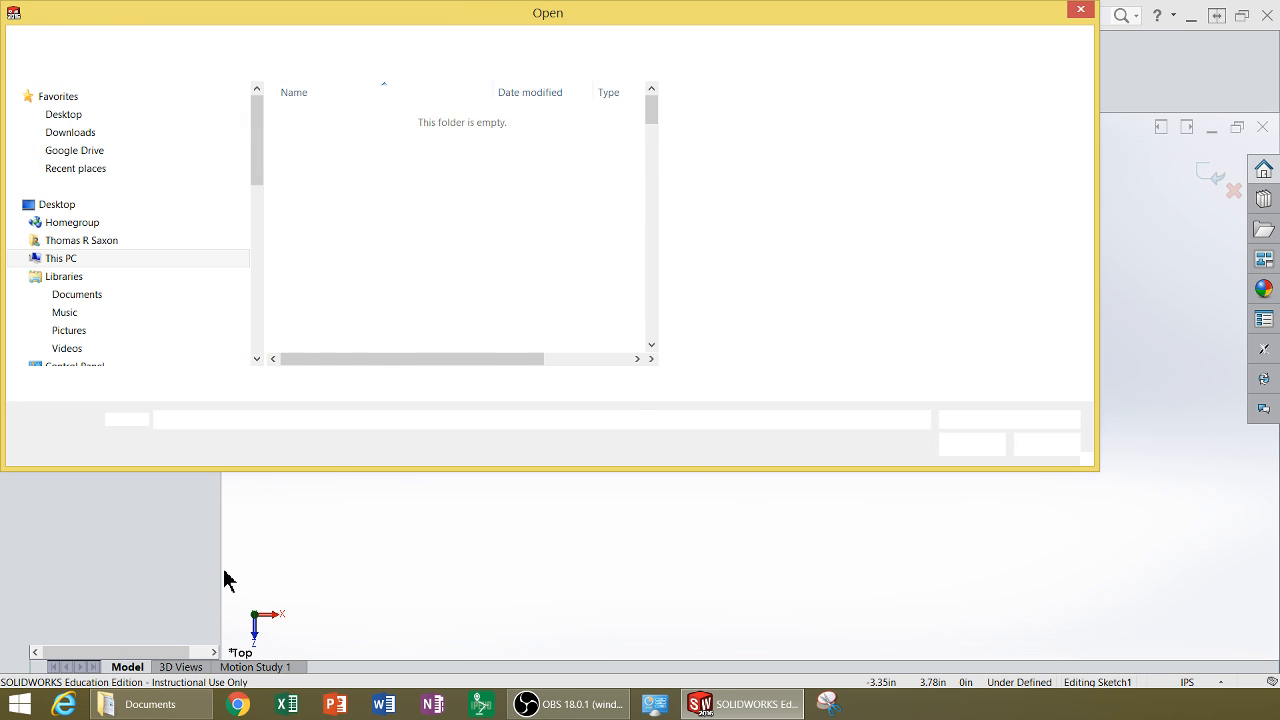
pyautogui.moveTo(654, 112); pyautogui.dragTo(648, 208)
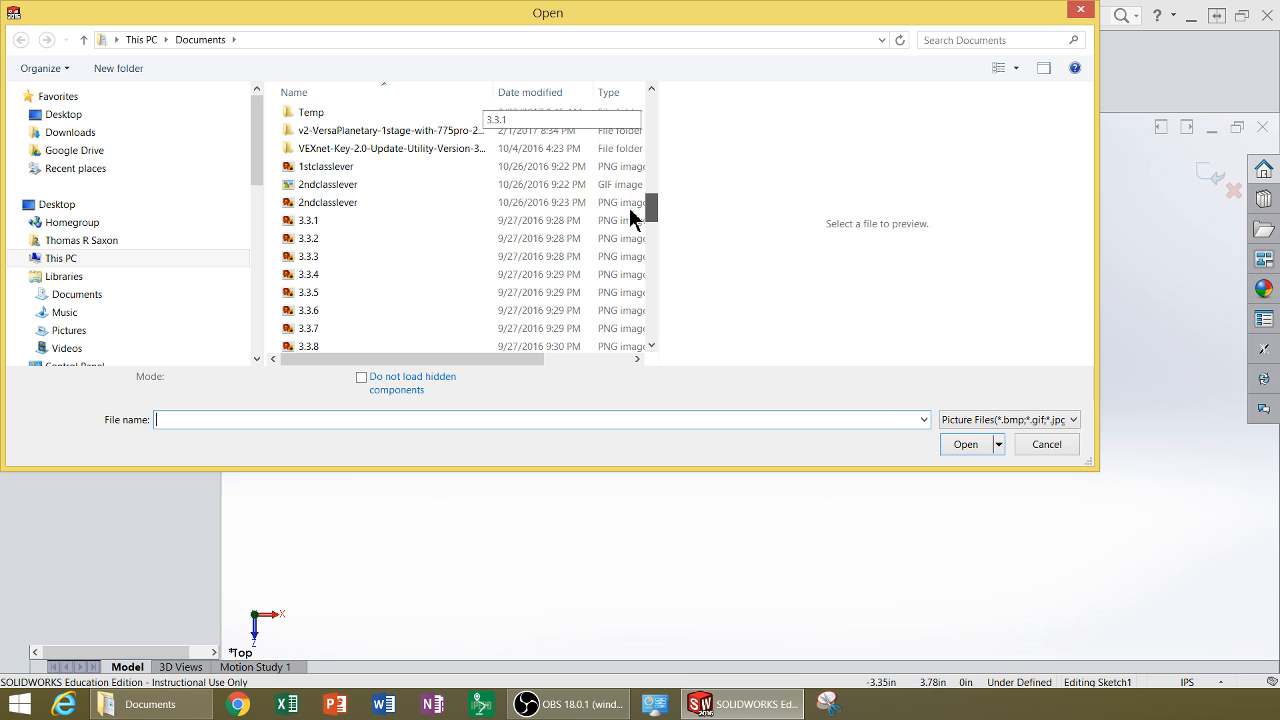
pyautogui.click(532, 92)
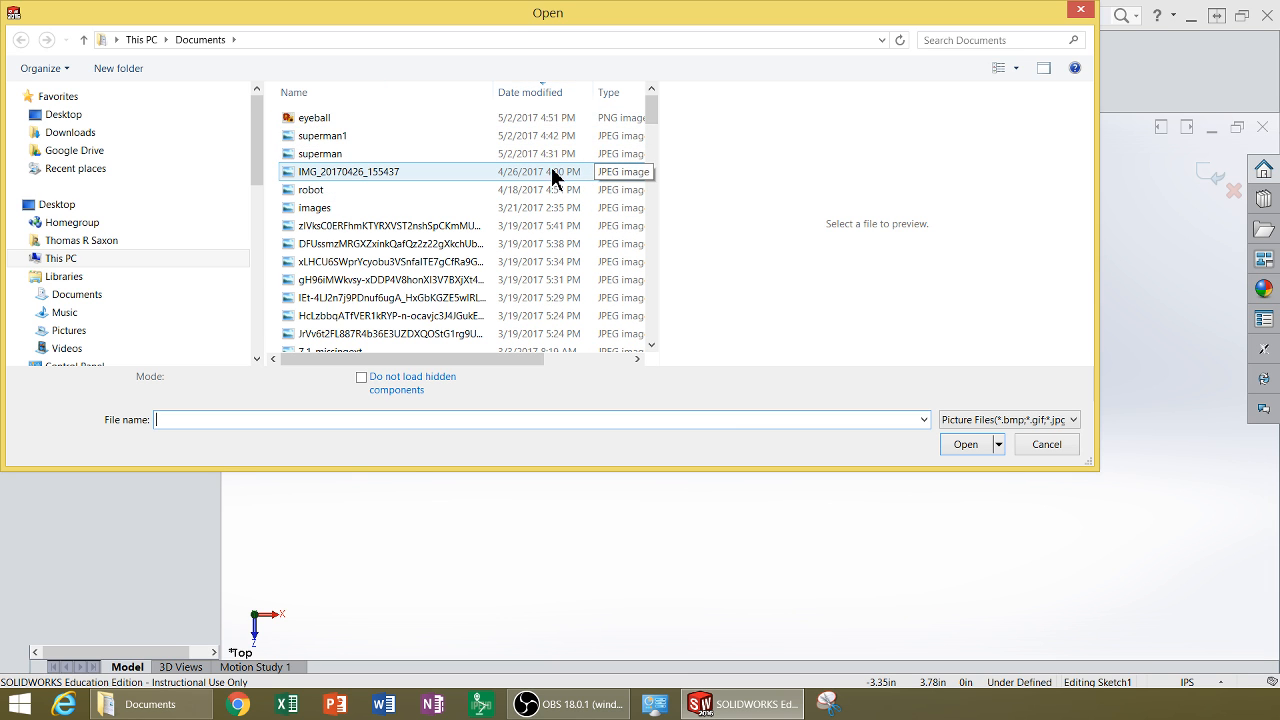
pyautogui.click(537, 135)
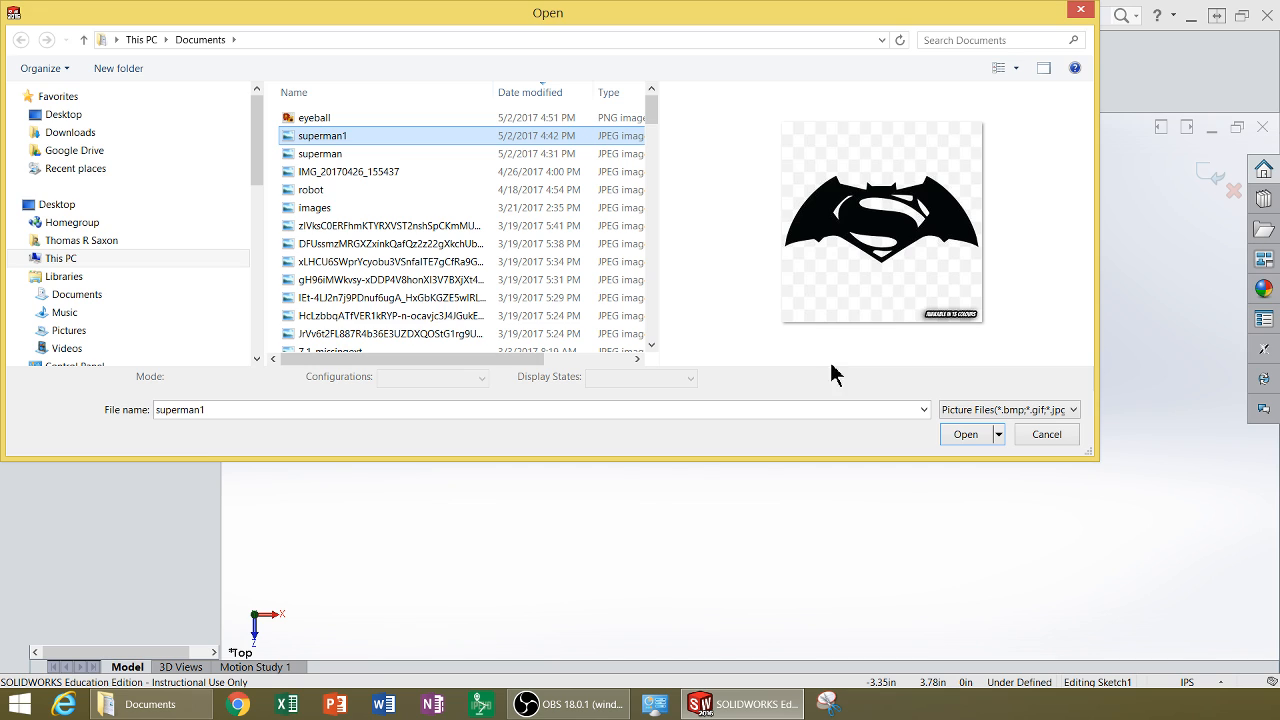
pyautogui.click(970, 440)
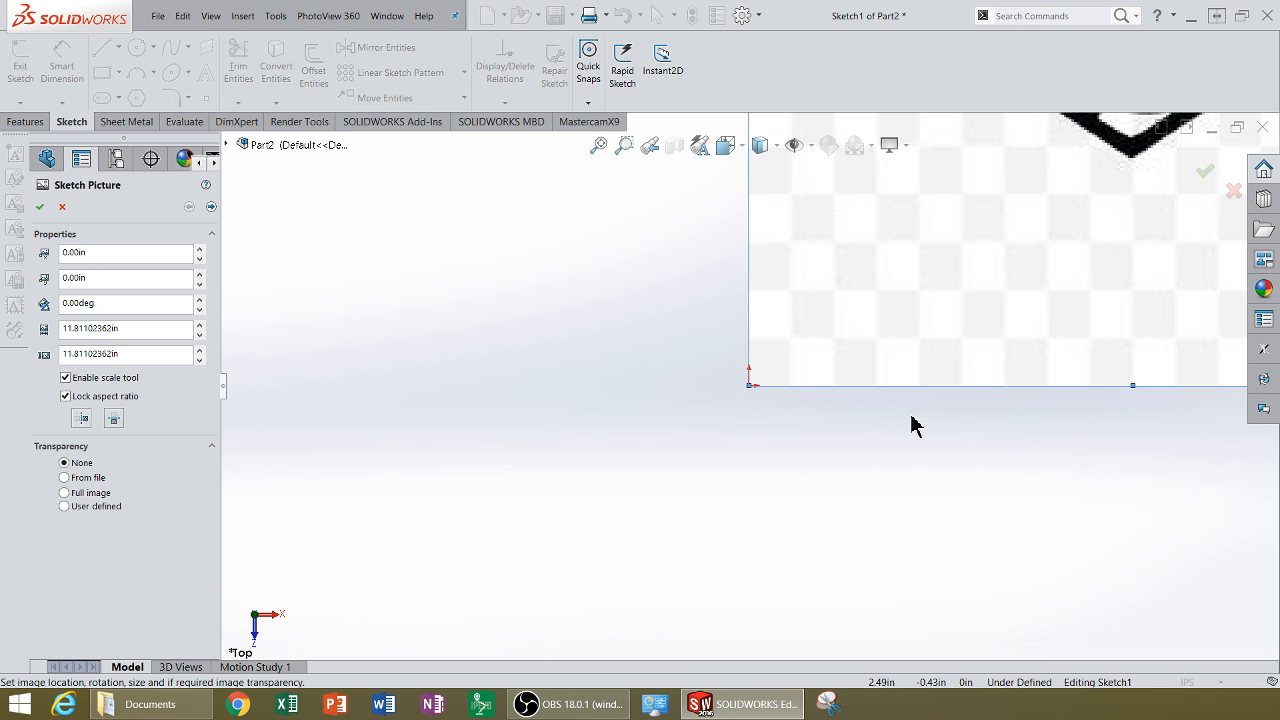
# Step: Move the sketch picture so the logo sits centred over the sketch origin
pyautogui.moveTo(926, 383)
pyautogui.mouseDown()
pyautogui.moveTo(964, 364)
pyautogui.moveTo(941, 391)
pyautogui.moveTo(924, 378)
pyautogui.moveTo(1031, 380)
pyautogui.moveTo(910, 418)
pyautogui.moveTo(919, 391)
pyautogui.moveTo(790, 520)
pyautogui.mouseUp()
pyautogui.scroll(5, 990, 383)
pyautogui.scroll(-1, 948, 381)
pyautogui.scroll(1, 948, 380)
pyautogui.moveTo(650, 527)
pyautogui.mouseDown()
pyautogui.moveTo(671, 479)
pyautogui.moveTo(651, 481)
pyautogui.mouseUp()
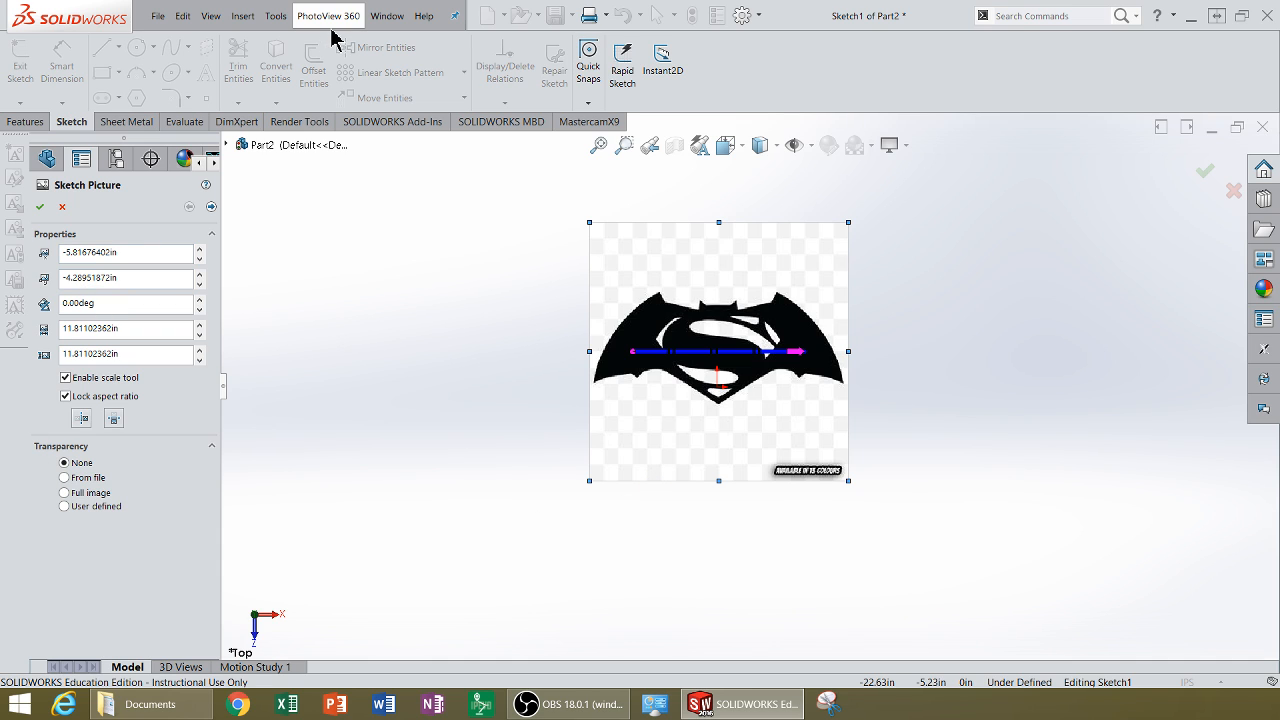
# Step: Advance the Sketch Picture settings to the auto-trace page
pyautogui.click(276, 16)
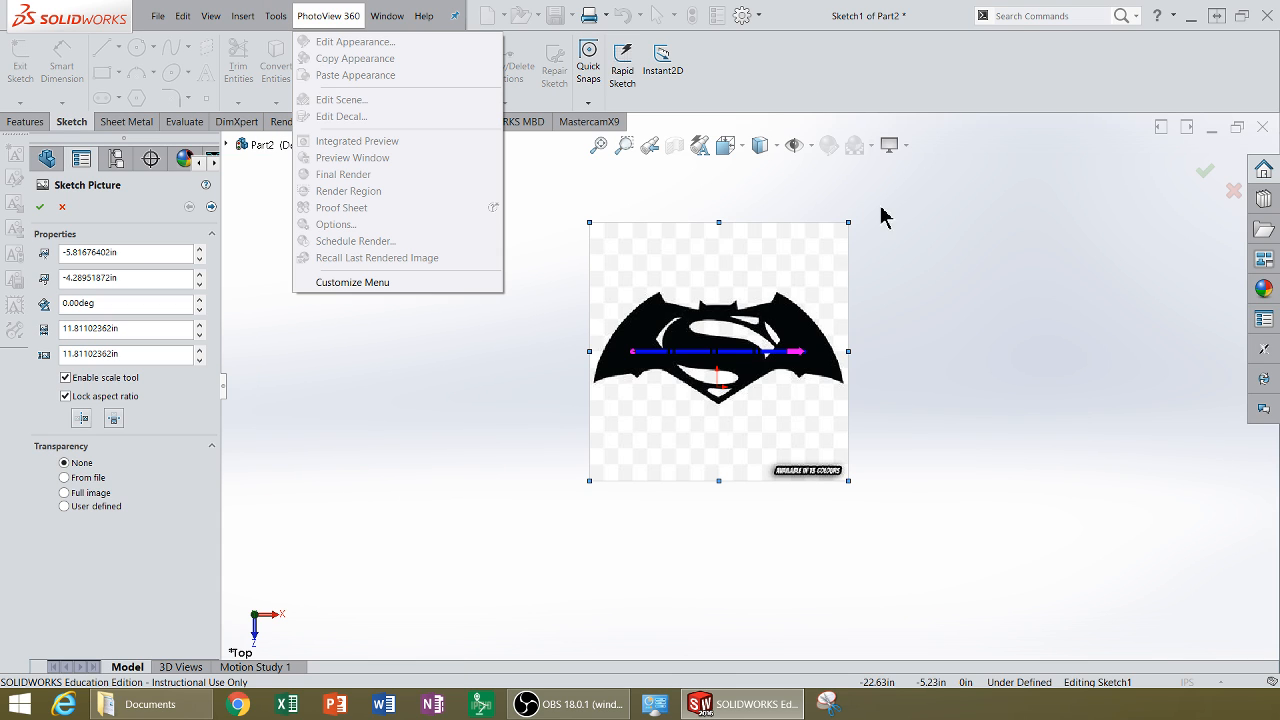
pyautogui.click(143, 568)
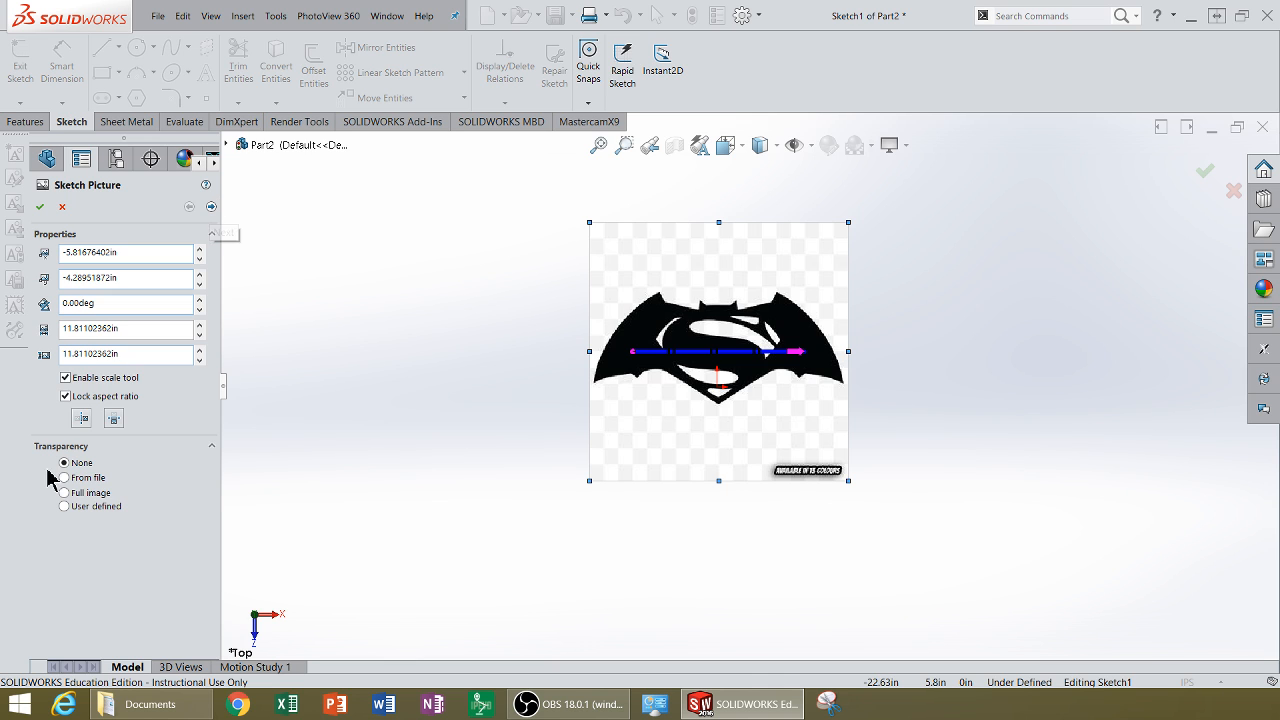
pyautogui.click(211, 207)
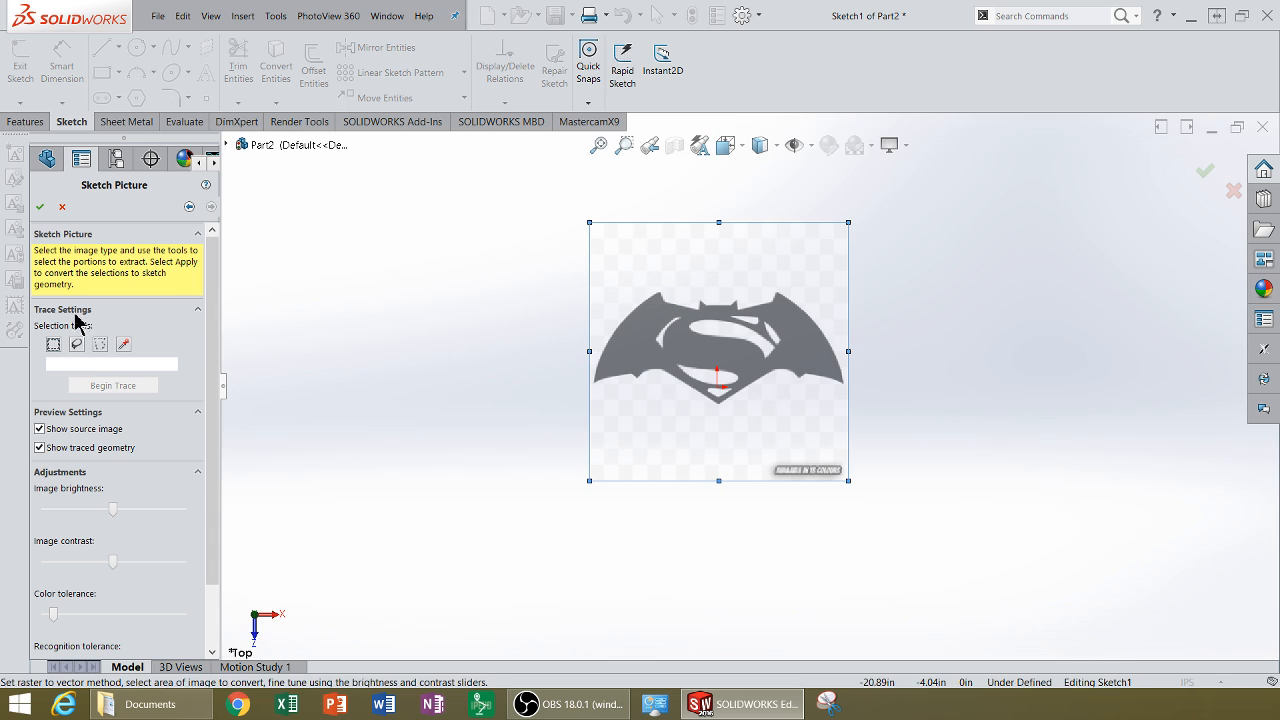
pyautogui.click(53, 344)
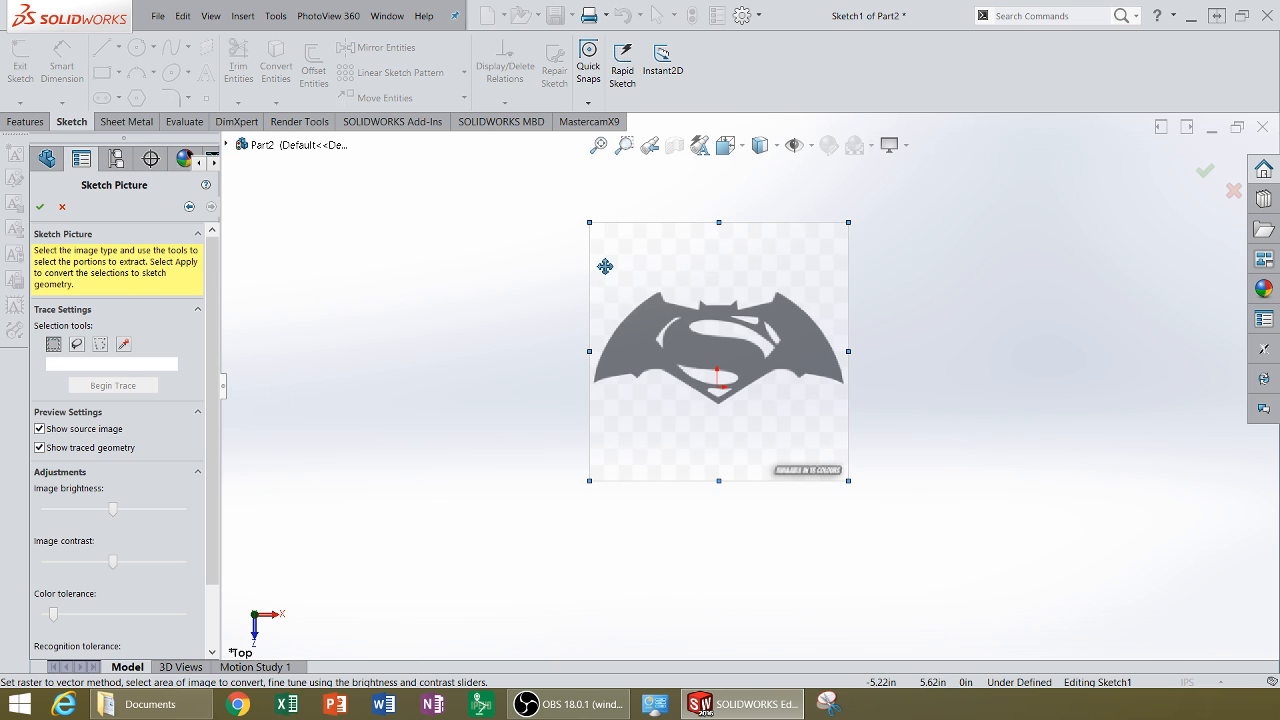
pyautogui.moveTo(603, 264); pyautogui.dragTo(821, 422)
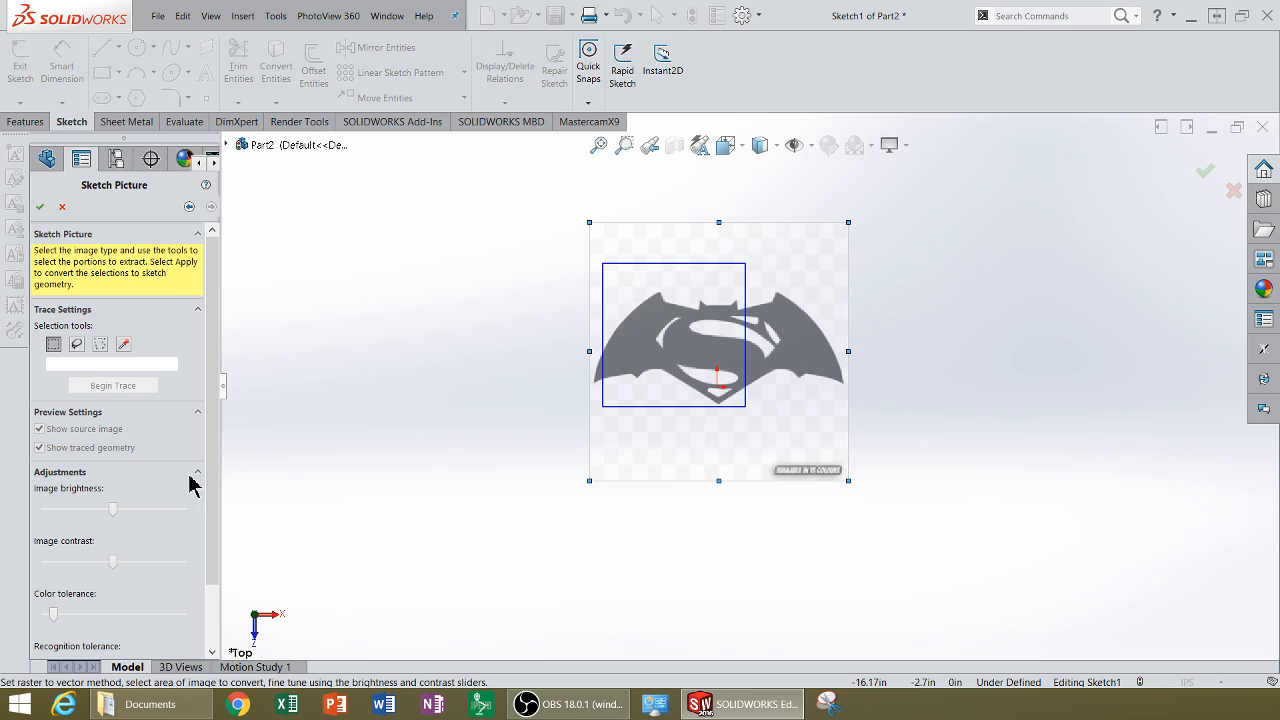
pyautogui.click(54, 344)
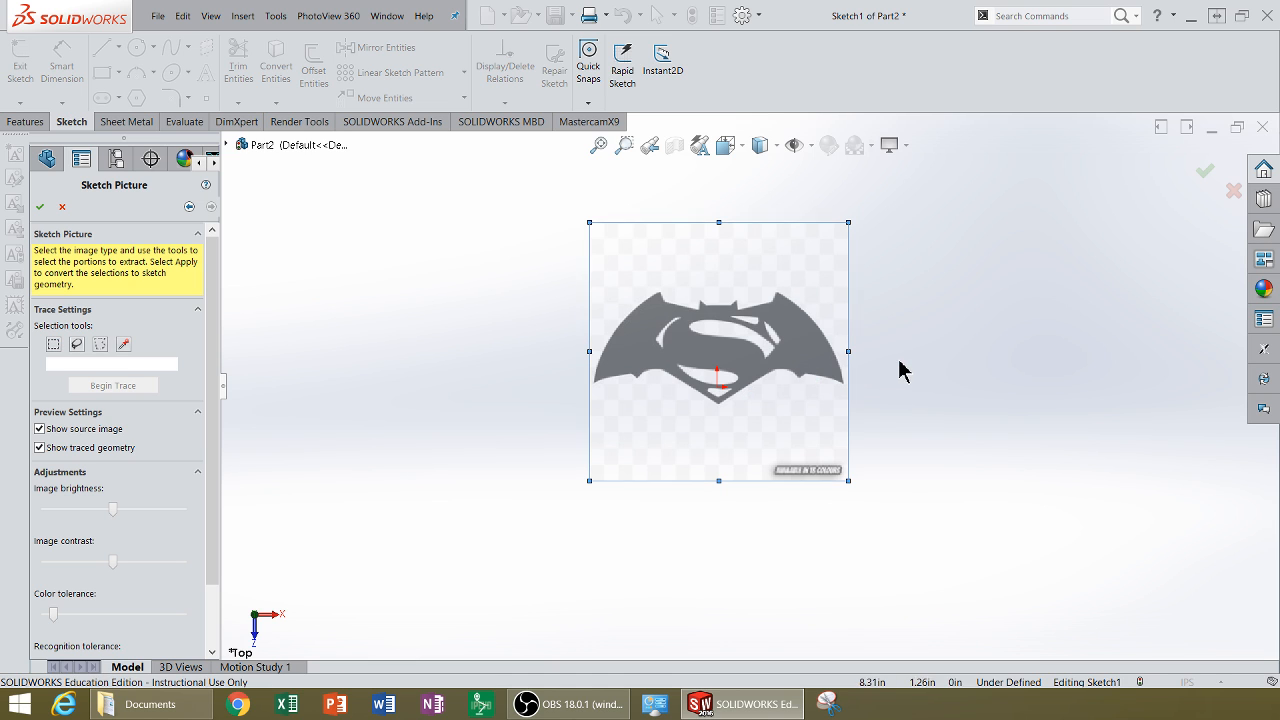
# Step: Draw a rectangular trace selection enclosing the whole logo with the rectangle selection tool
pyautogui.scroll(-1, 676, 356)
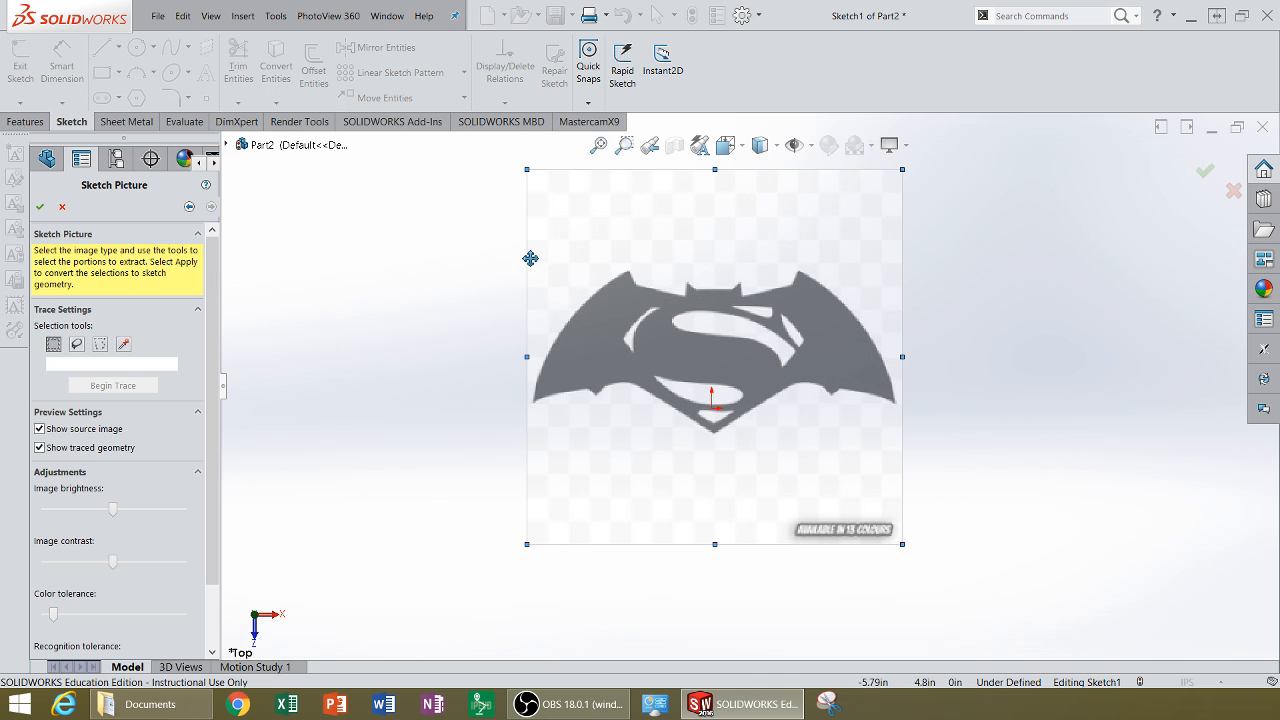
pyautogui.moveTo(536, 256)
pyautogui.mouseDown()
pyautogui.moveTo(560, 412)
pyautogui.moveTo(814, 443)
pyautogui.moveTo(889, 459)
pyautogui.moveTo(905, 481)
pyautogui.moveTo(915, 455)
pyautogui.moveTo(854, 460)
pyautogui.moveTo(901, 450)
pyautogui.moveTo(914, 463)
pyautogui.moveTo(895, 489)
pyautogui.moveTo(907, 487)
pyautogui.moveTo(903, 437)
pyautogui.moveTo(902, 453)
pyautogui.mouseUp()
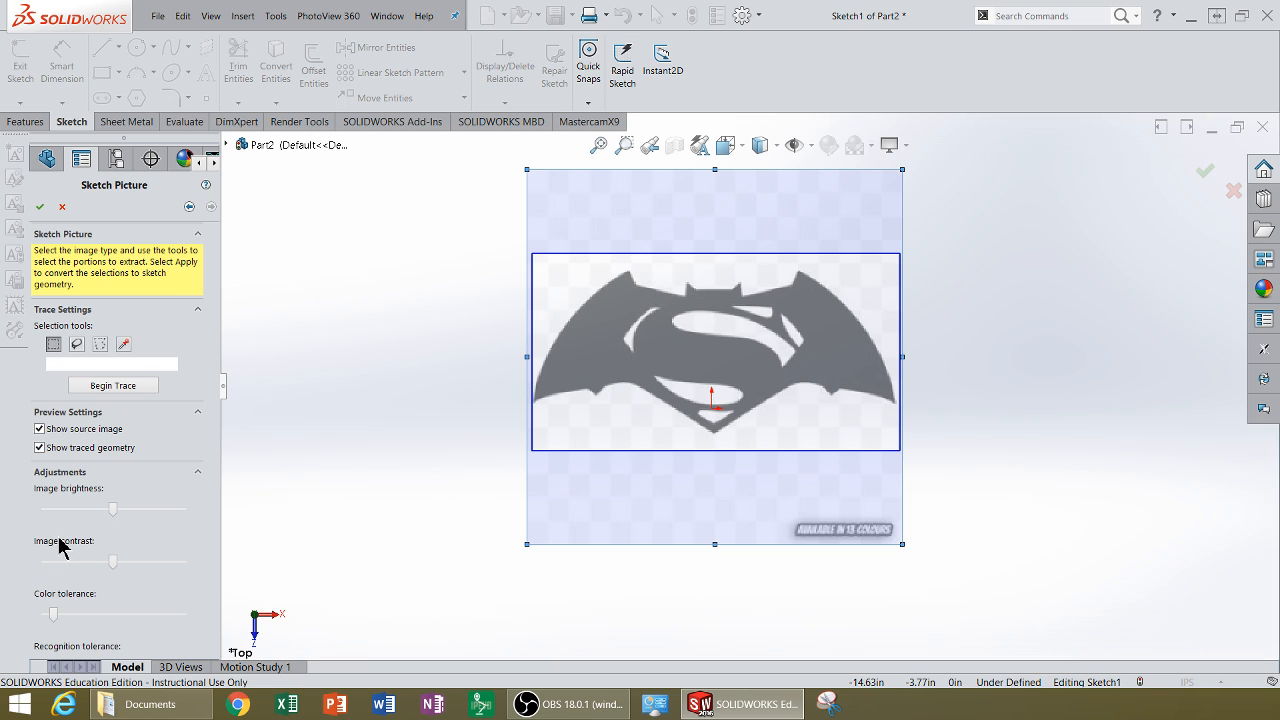
# Step: Lower the image brightness and raise the image contrast for the trace
pyautogui.click(113, 397)
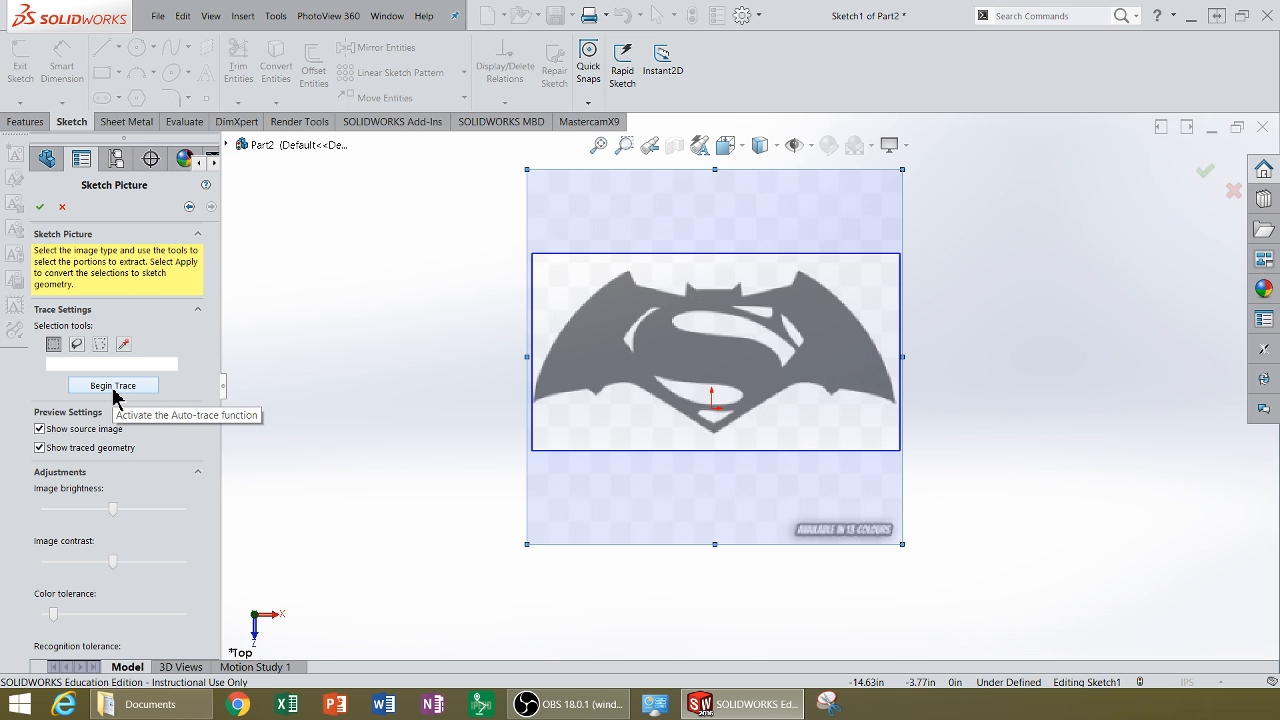
pyautogui.click(113, 390)
pyautogui.click(113, 390)
pyautogui.moveTo(115, 510)
pyautogui.mouseDown()
pyautogui.moveTo(149, 511)
pyautogui.moveTo(52, 522)
pyautogui.moveTo(82, 513)
pyautogui.mouseUp()
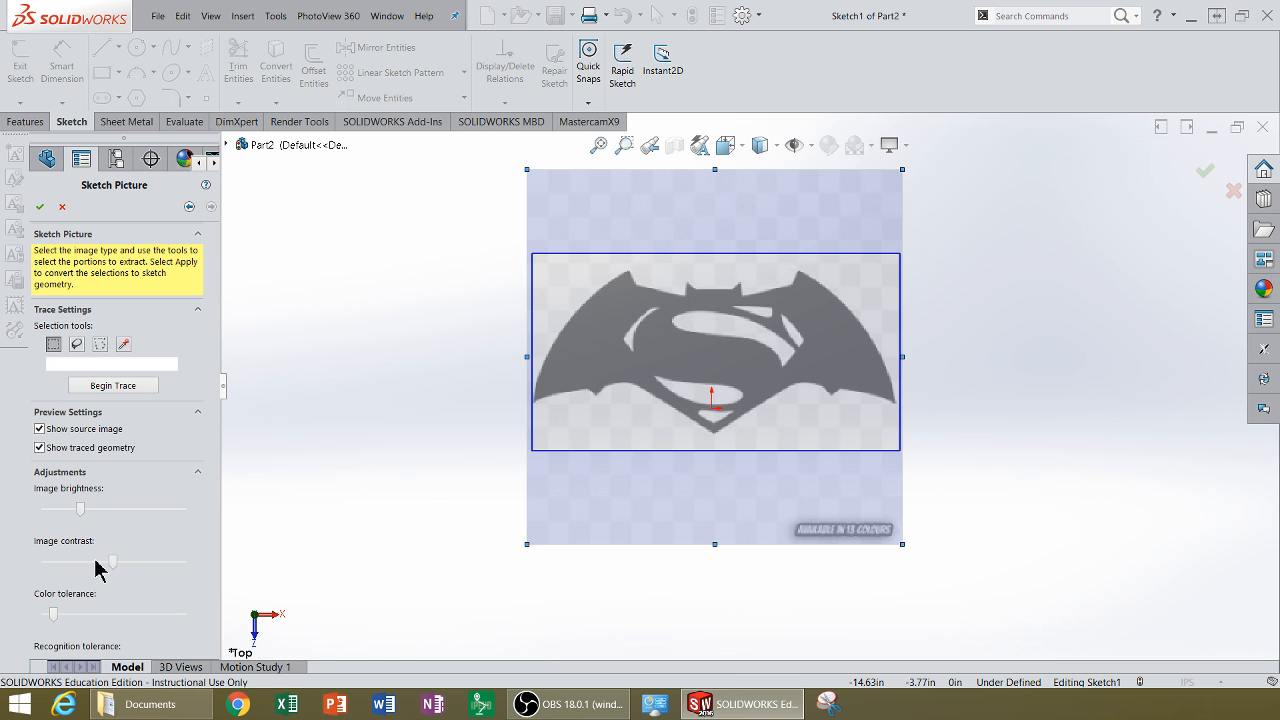
pyautogui.moveTo(113, 562); pyautogui.dragTo(141, 562)
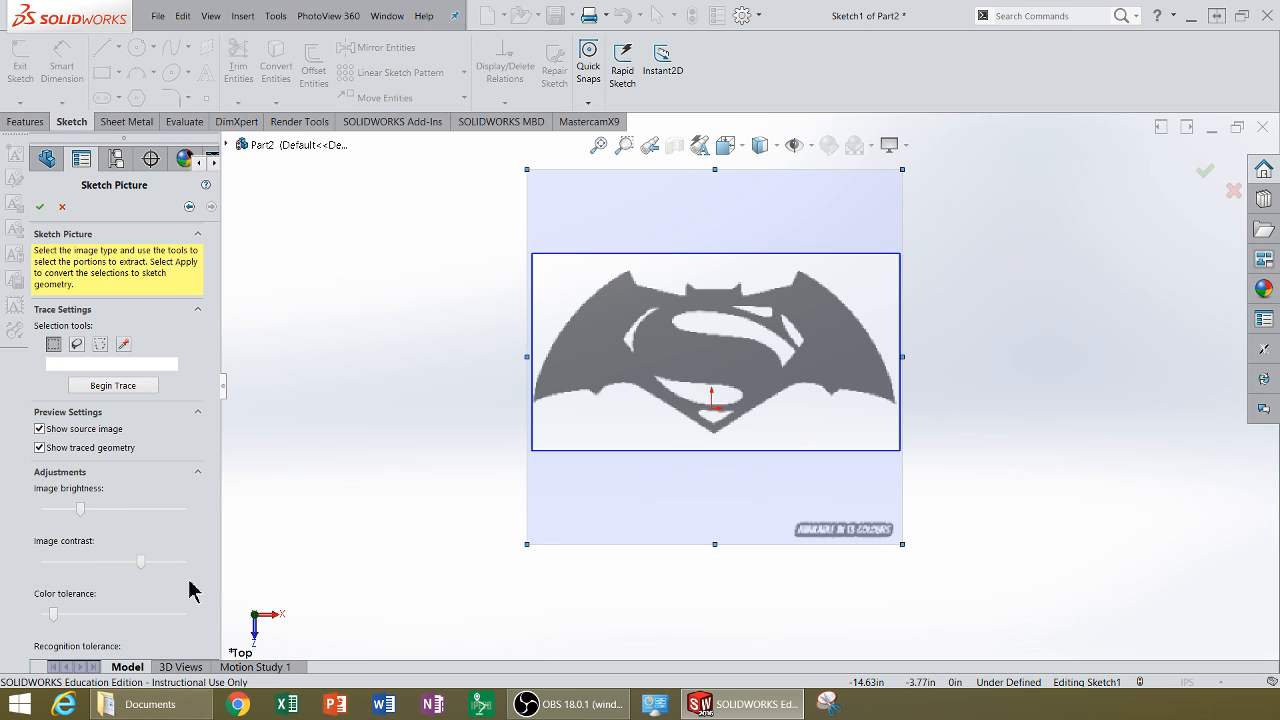
# Step: Raise the recognition tolerance and begin the auto-trace of the selected logo
pyautogui.moveTo(217, 523)
pyautogui.moveTo(216, 533); pyautogui.dragTo(201, 594)
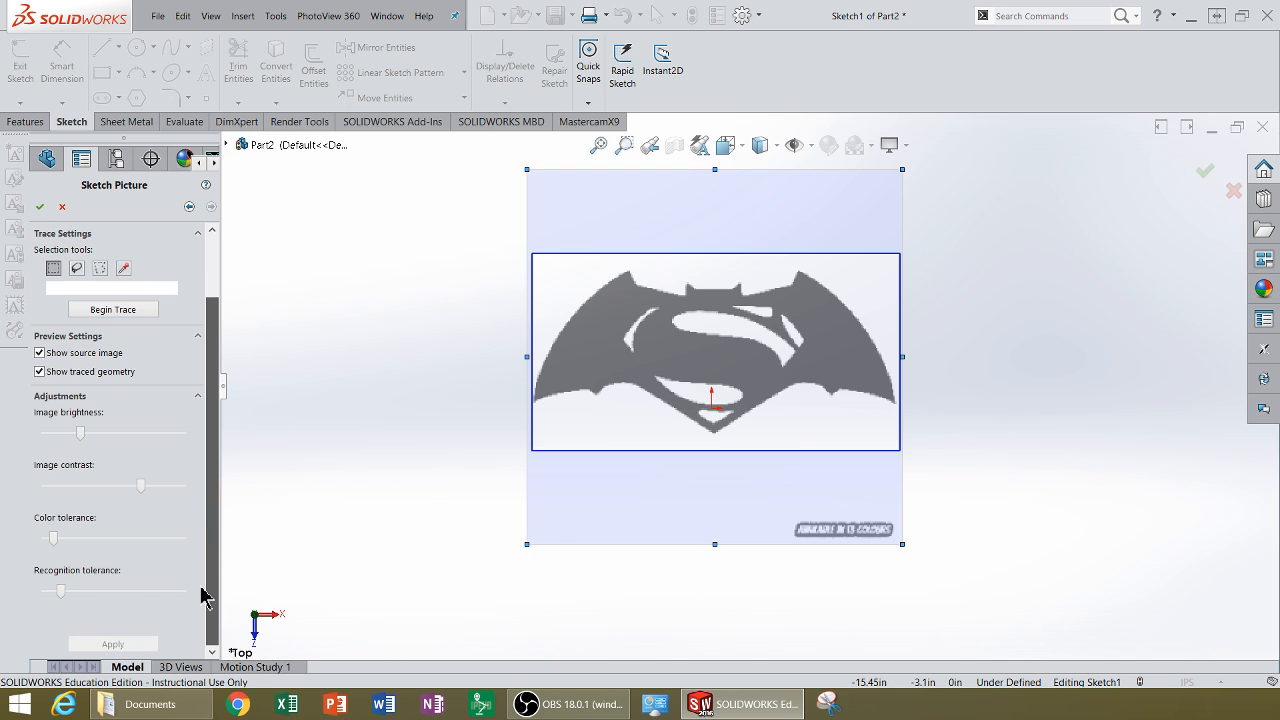
pyautogui.moveTo(84, 591); pyautogui.dragTo(127, 584)
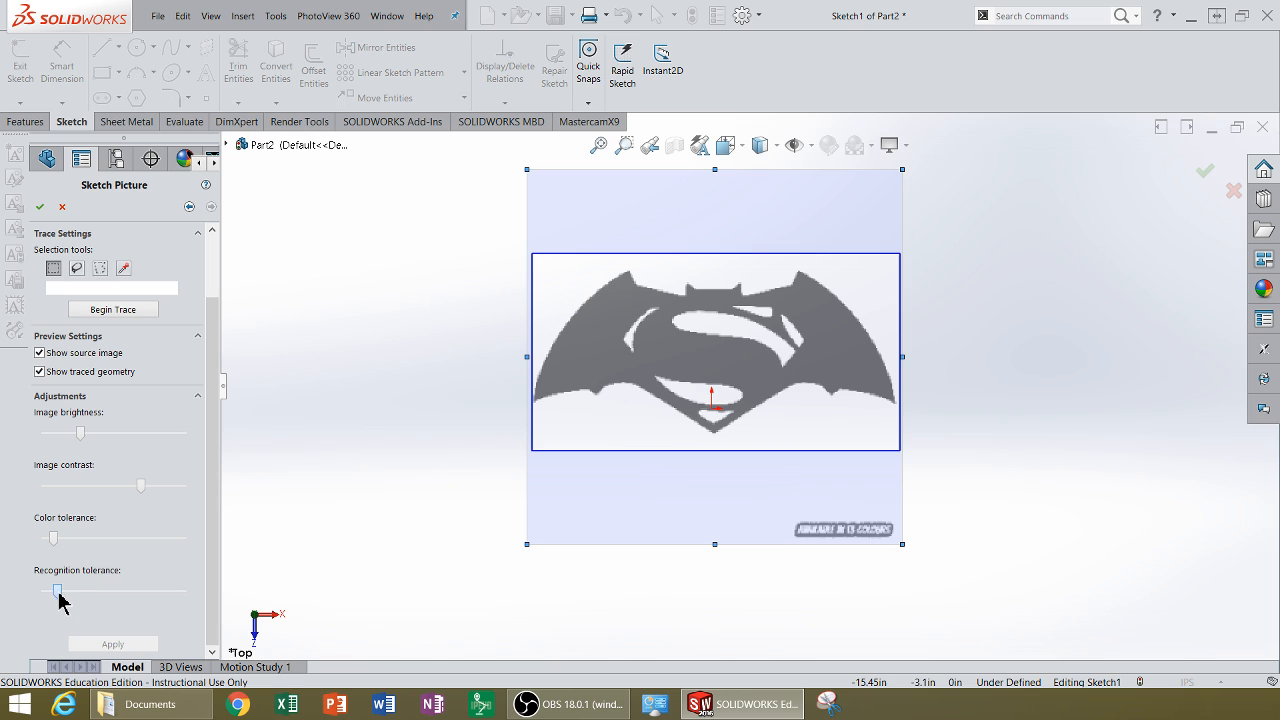
pyautogui.click(124, 314)
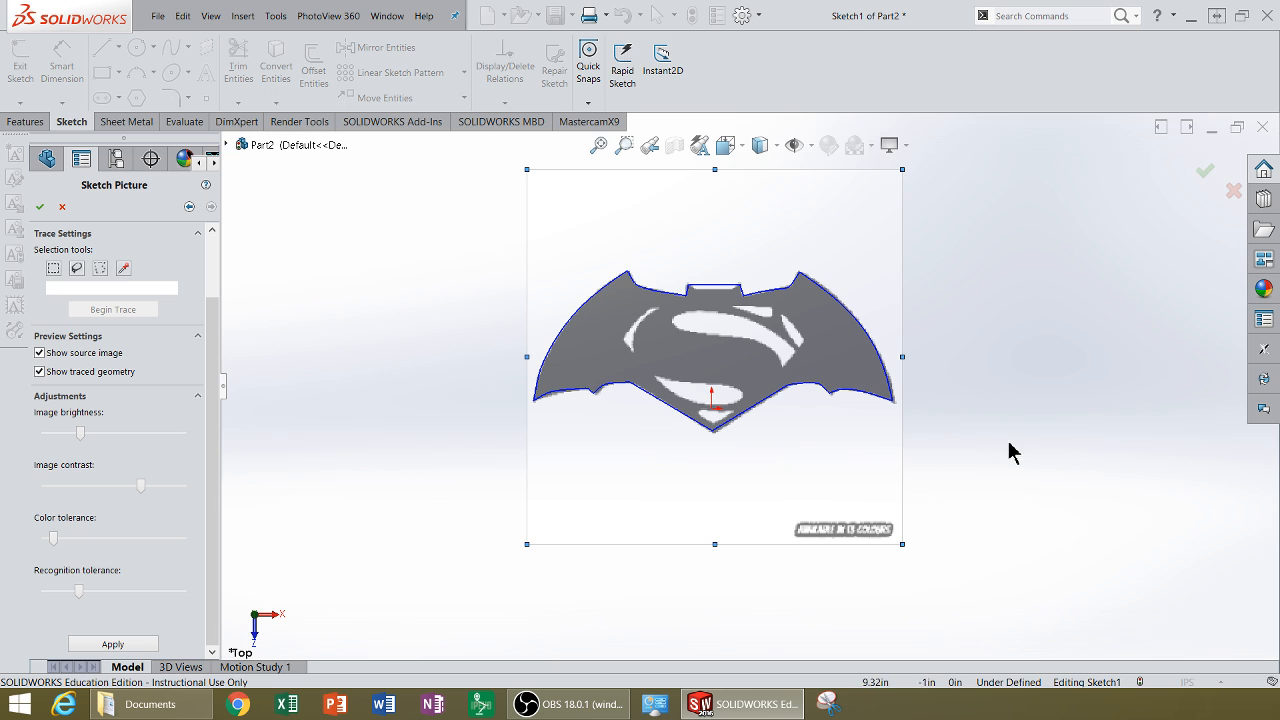
# Step: Accept the traced sketch picture and close the Sketch Picture settings
pyautogui.click(40, 208)
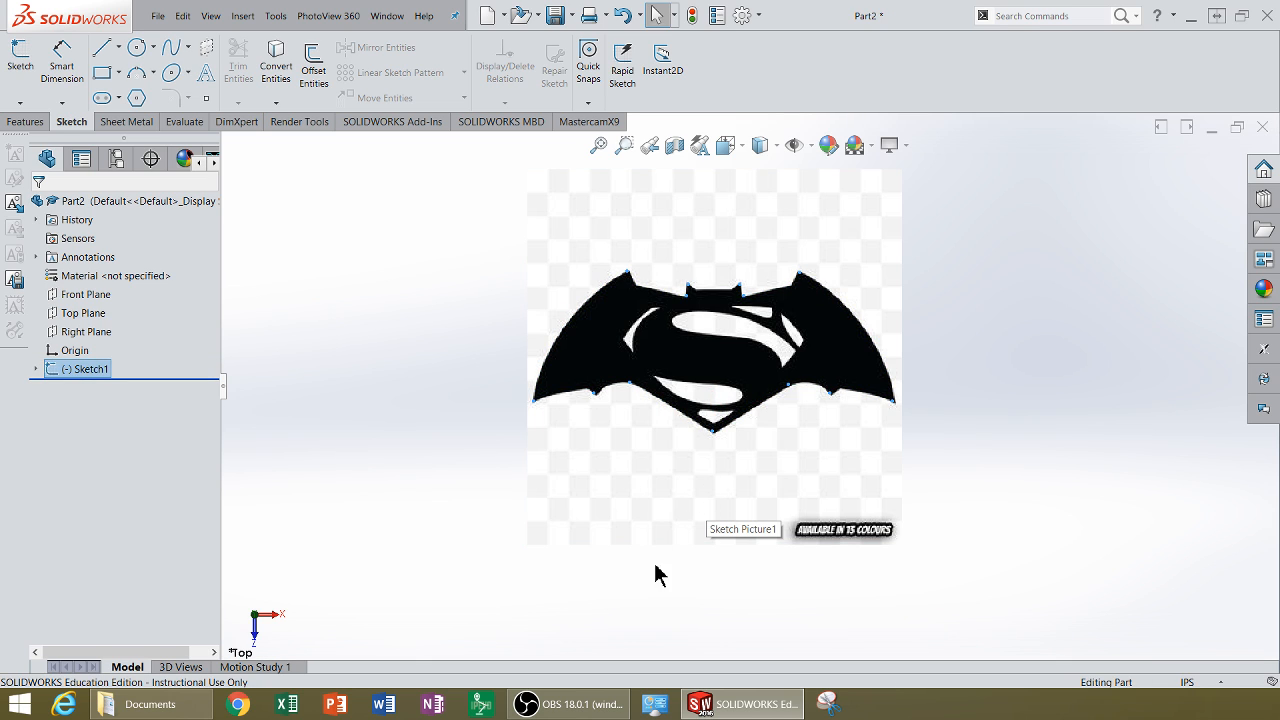
pyautogui.click(655, 391)
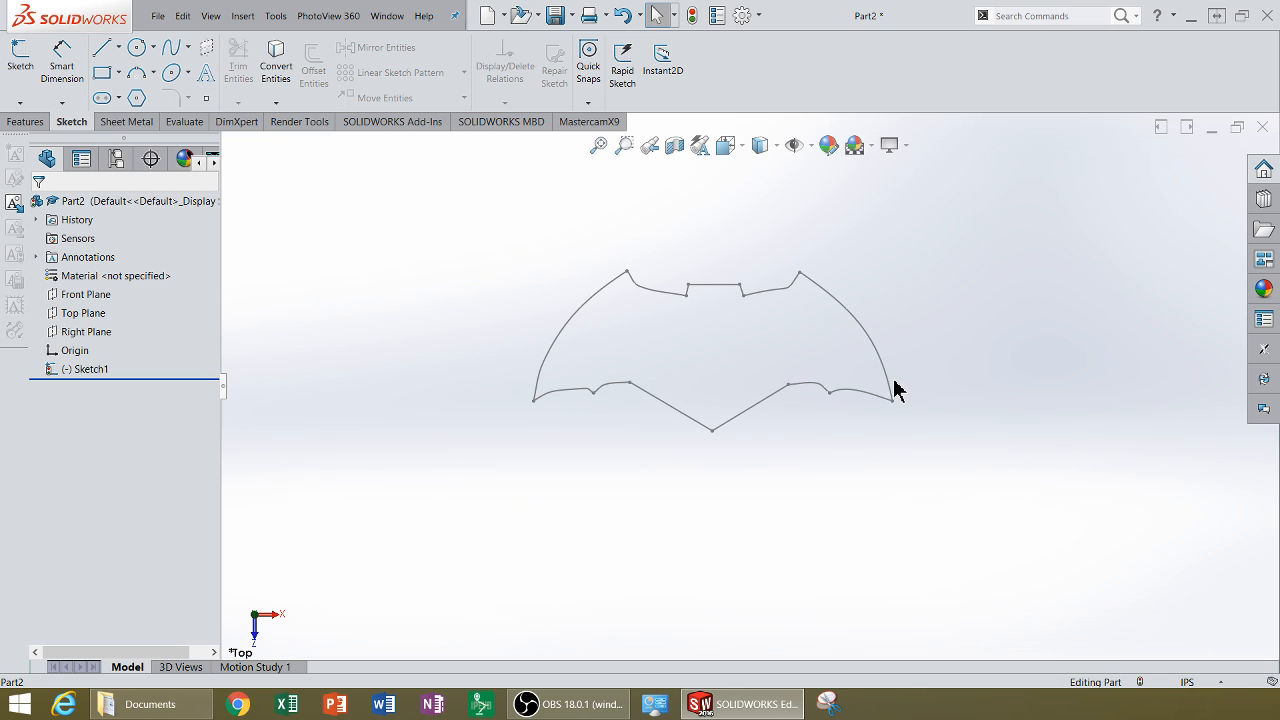
pyautogui.scroll(2, 790, 460)
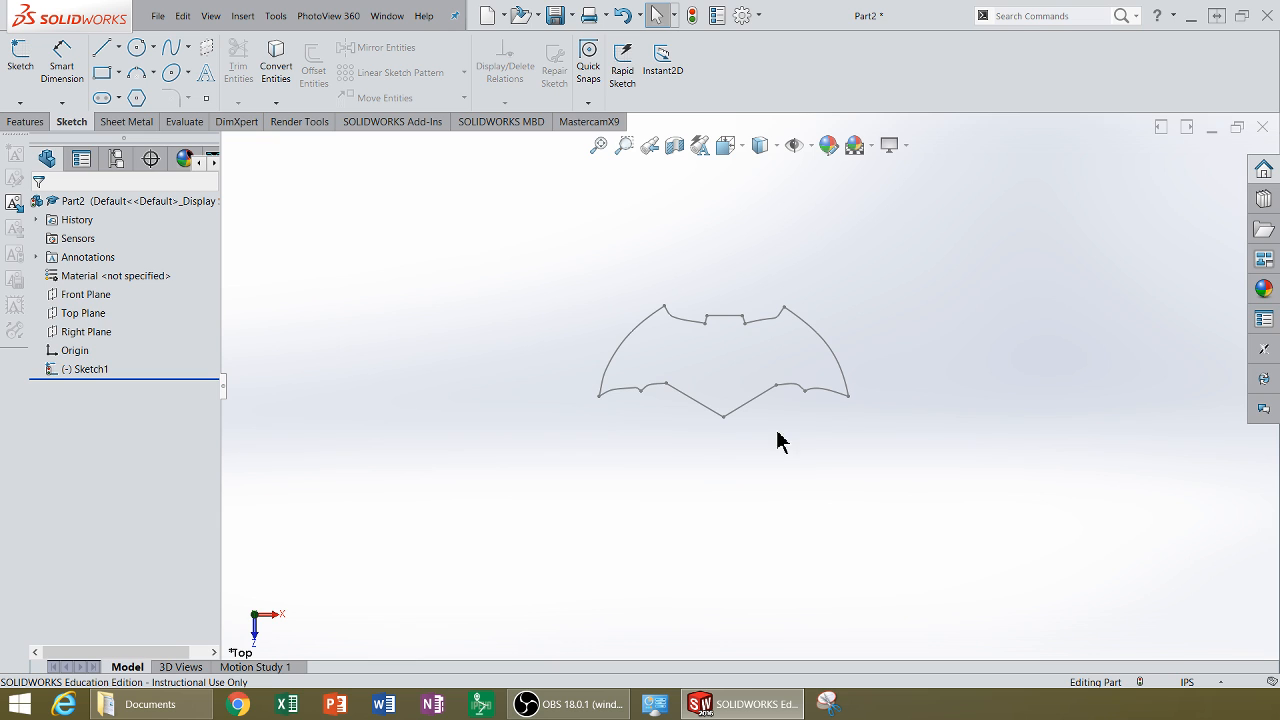
# Step: Reopen Sketch1 for editing to work on the traced logo outline
pyautogui.click(55, 372)
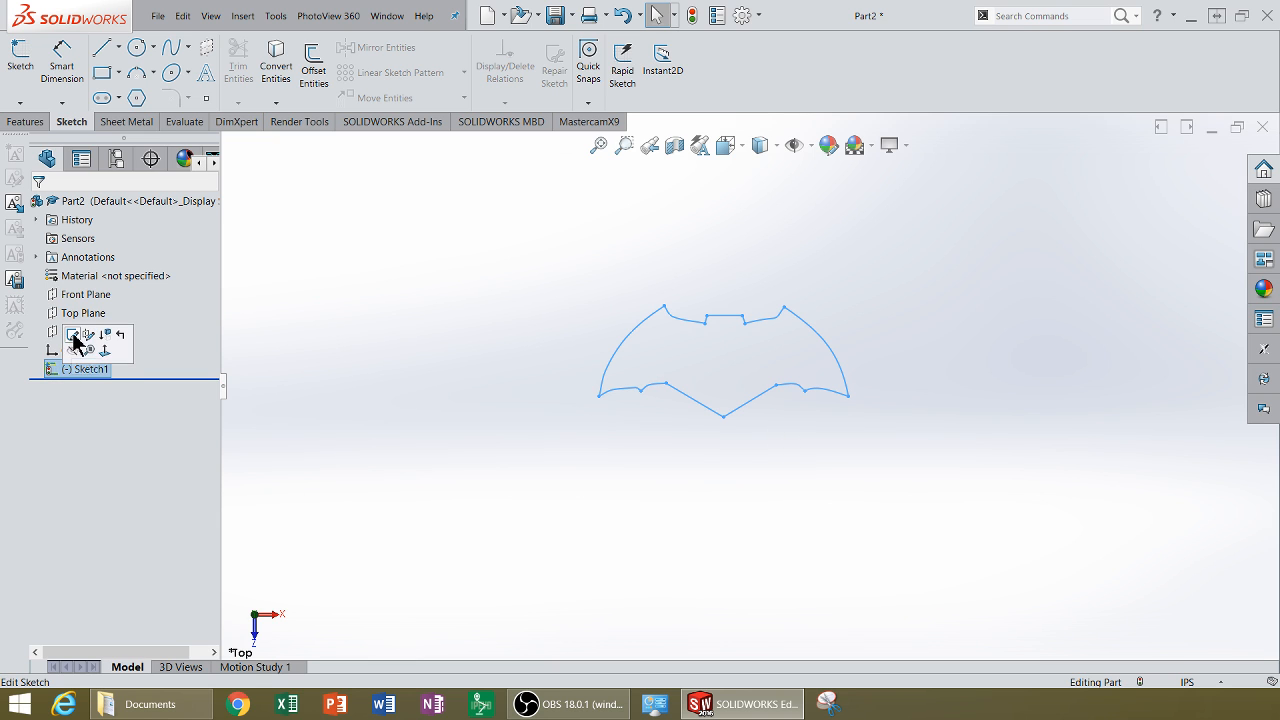
pyautogui.click(75, 342)
pyautogui.scroll(-1, 808, 425)
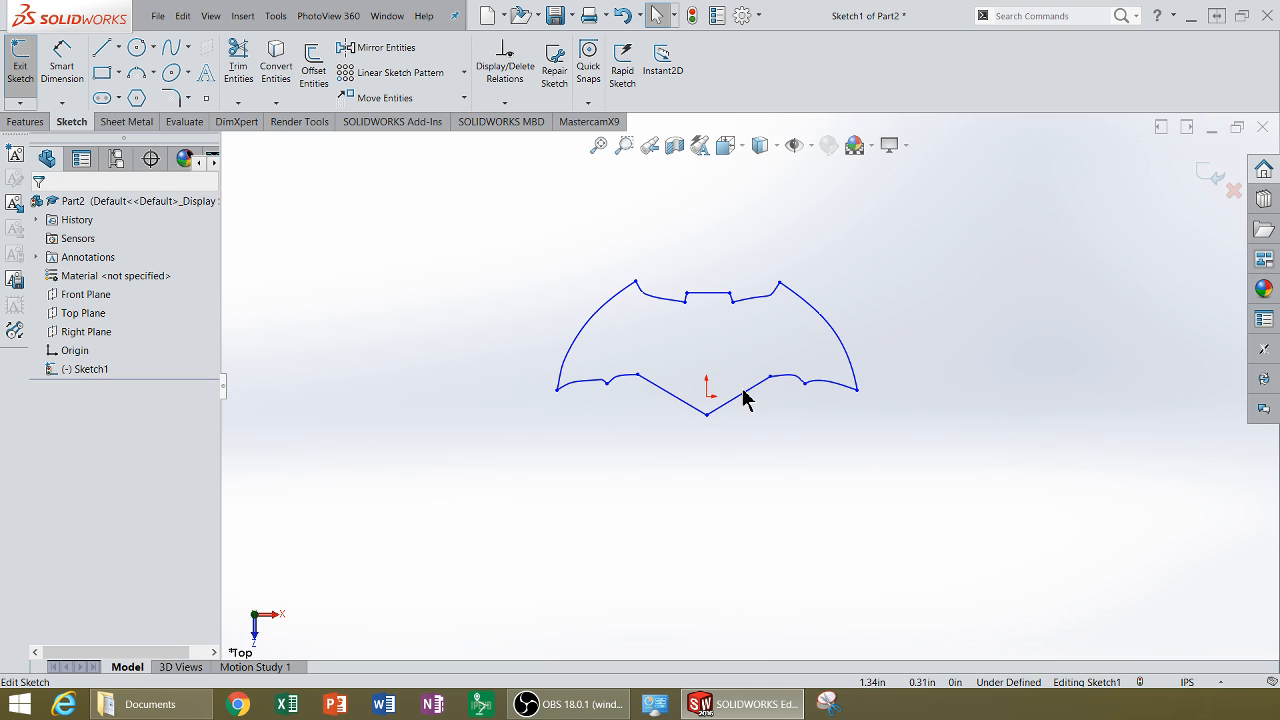
# Step: Inspect the traced outline's lines and splines by selecting them and zooming around the logo
pyautogui.click(755, 385)
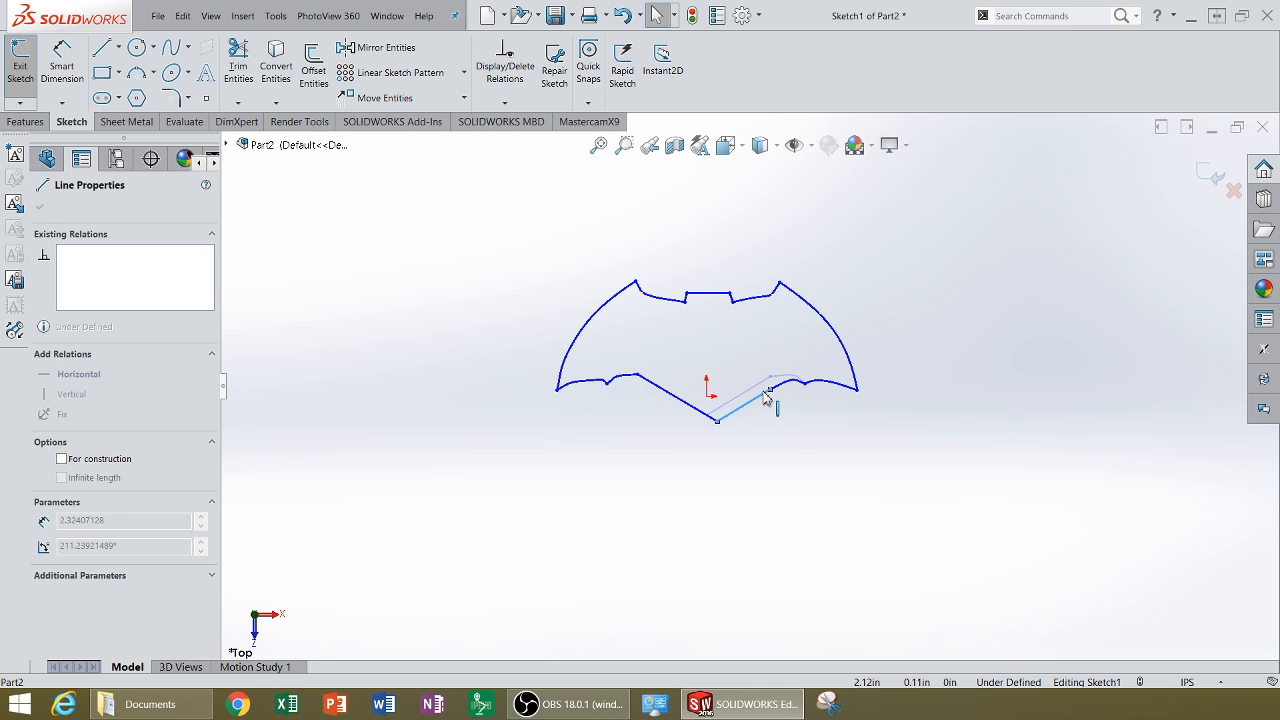
pyautogui.moveTo(763, 383); pyautogui.dragTo(762, 381)
pyautogui.scroll(-5, 603, 389)
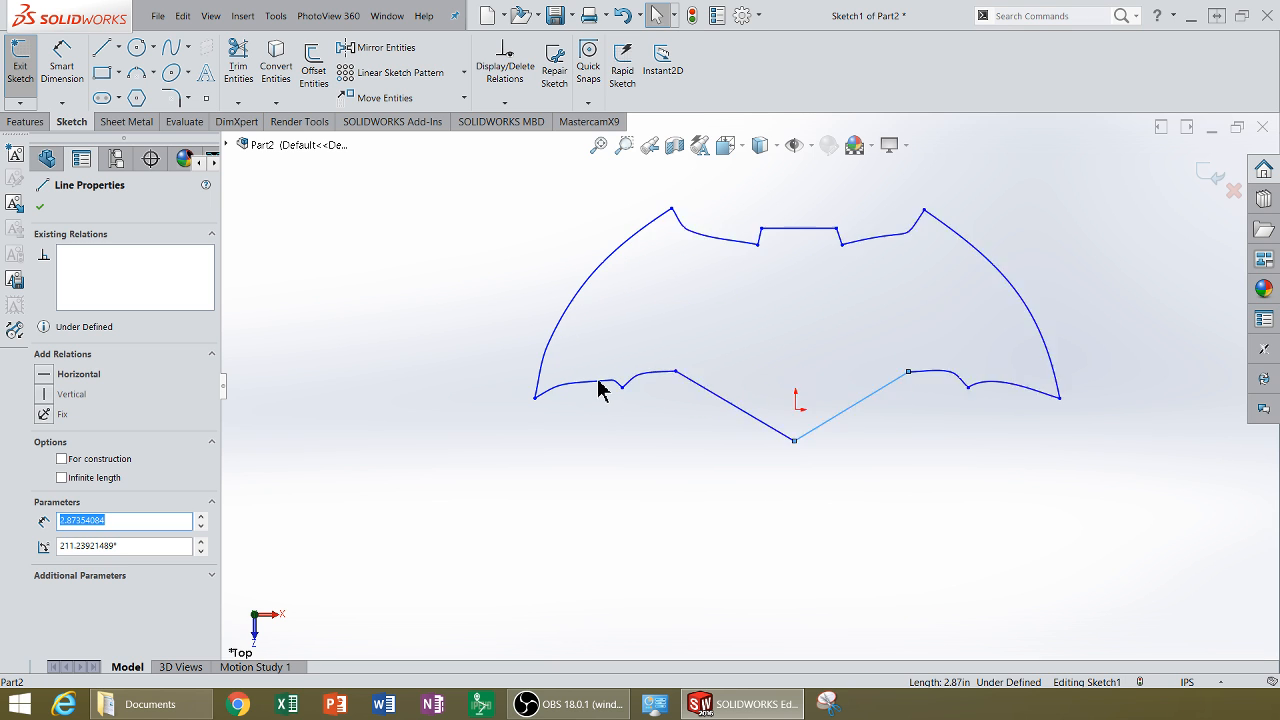
pyautogui.click(531, 374)
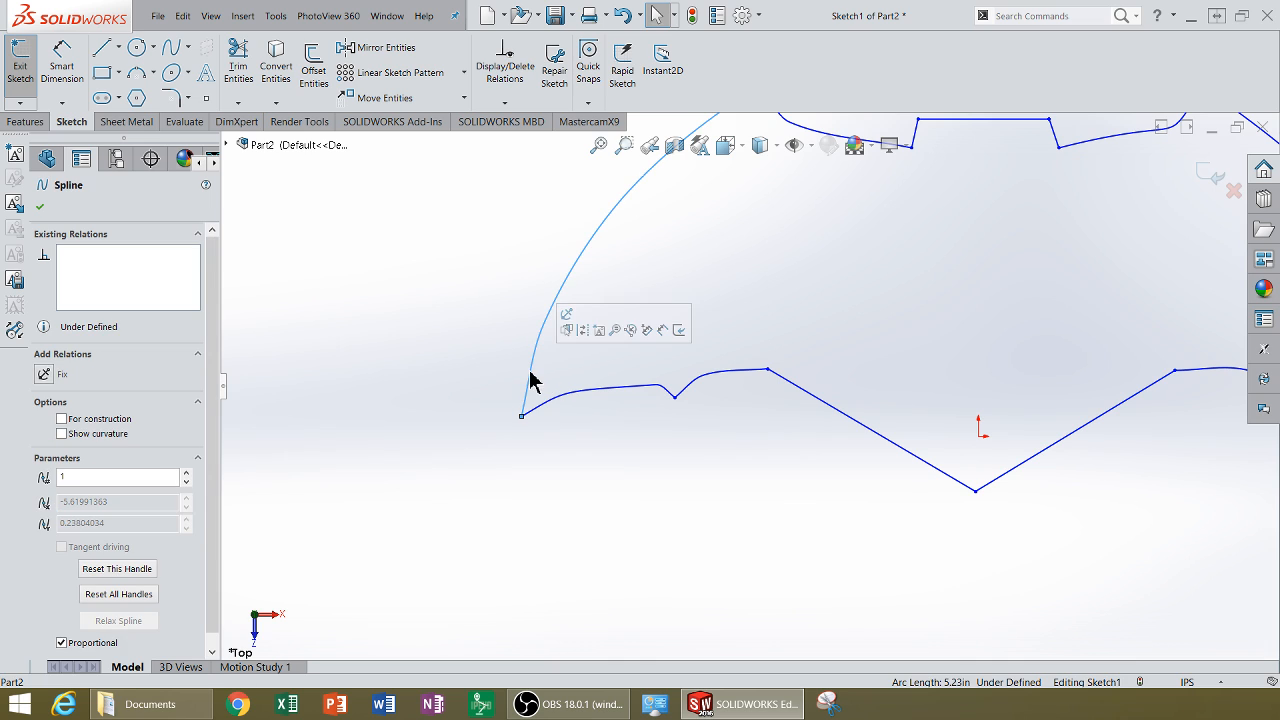
pyautogui.click(603, 392)
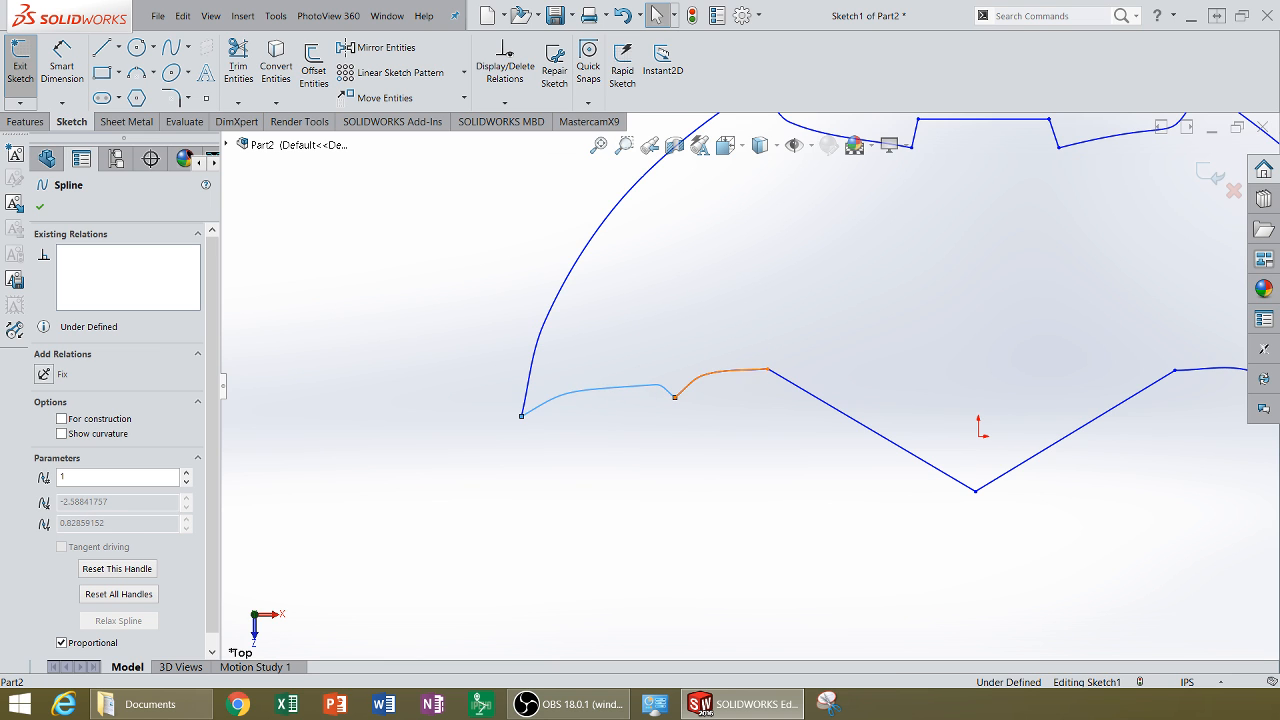
pyautogui.click(746, 372)
pyautogui.click(818, 407)
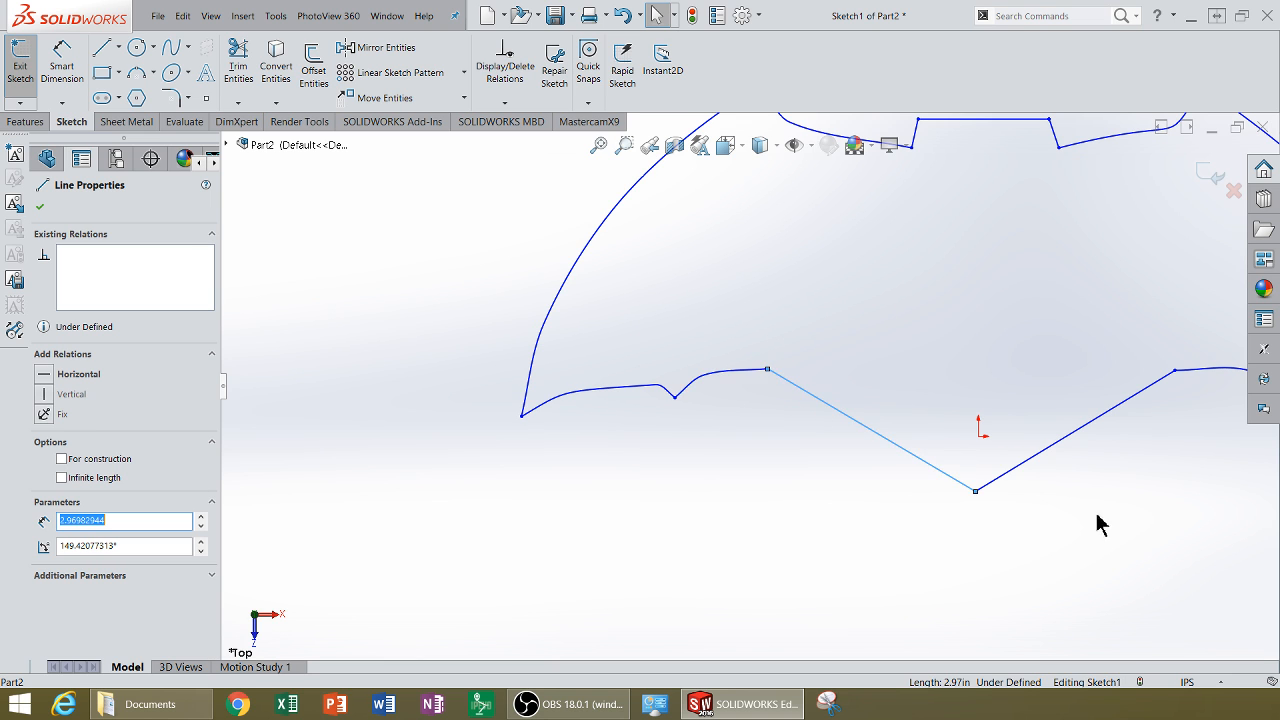
pyautogui.press('z')
pyautogui.press('z')
pyautogui.scroll(-1, 993, 437)
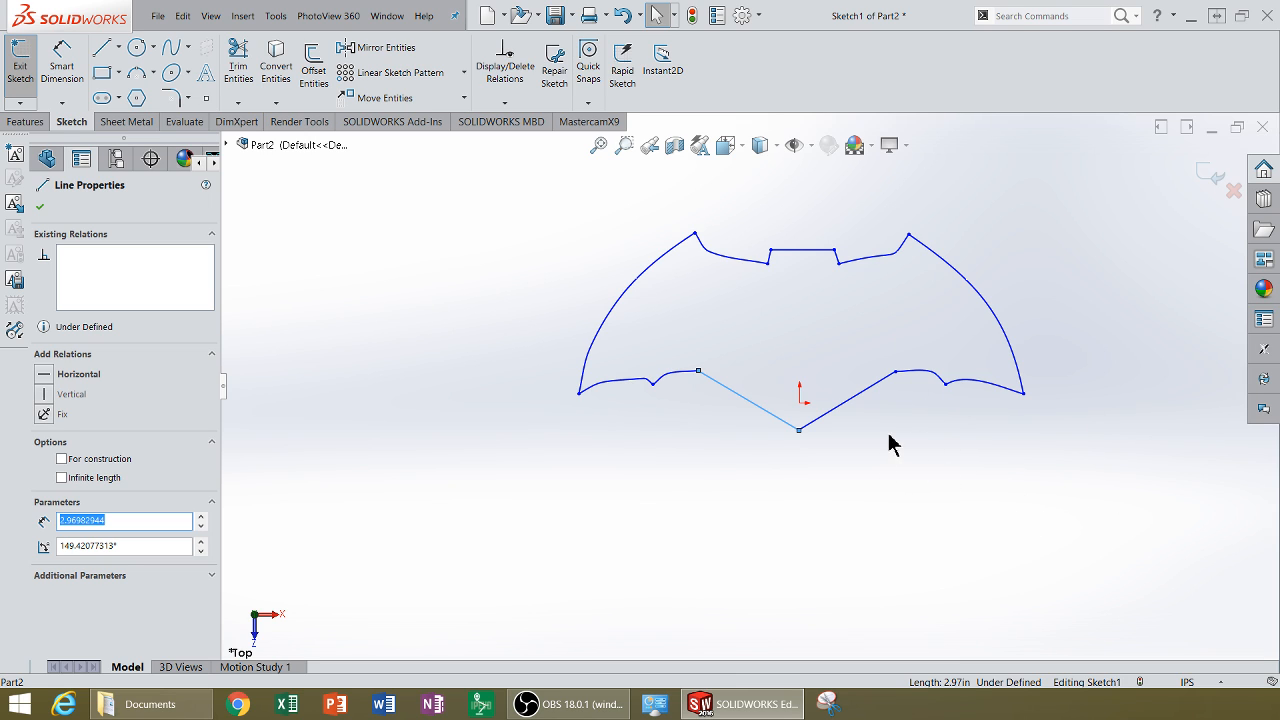
# Step: Draw a vertical centerline from the logo's bottom point up to its top edge
pyautogui.click(118, 47)
pyautogui.click(124, 86)
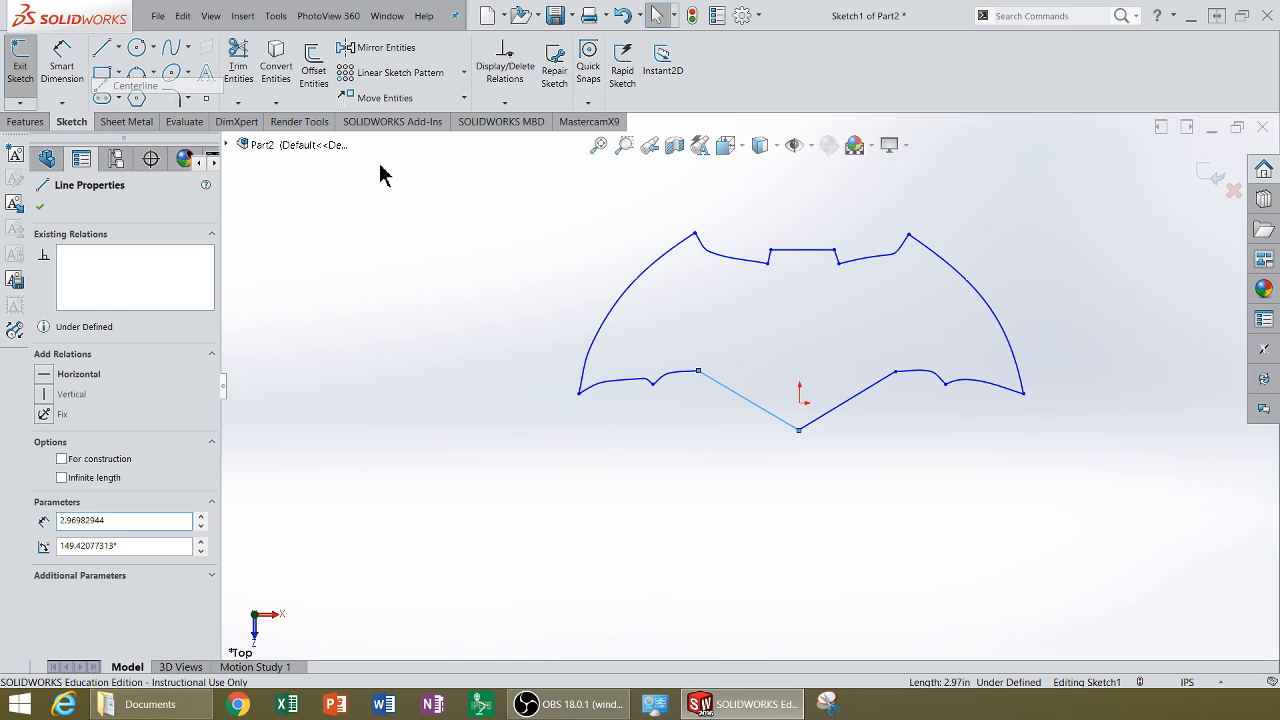
pyautogui.click(799, 430)
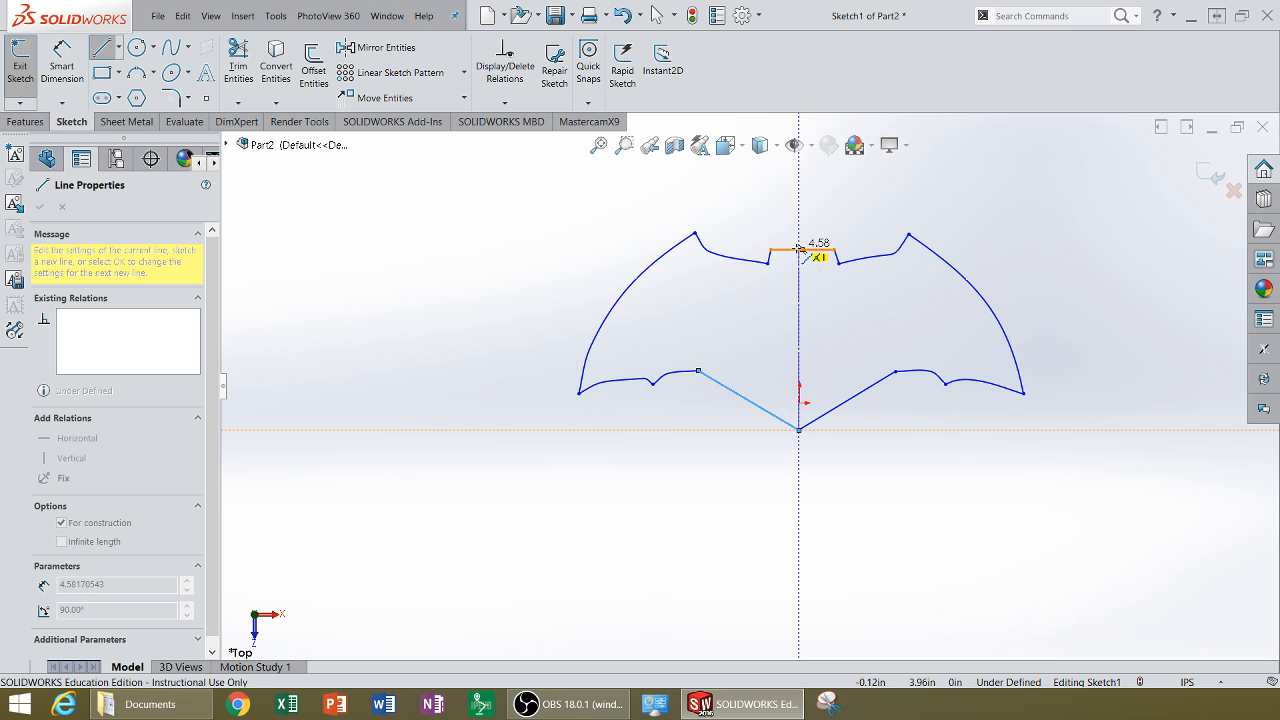
pyautogui.click(798, 250)
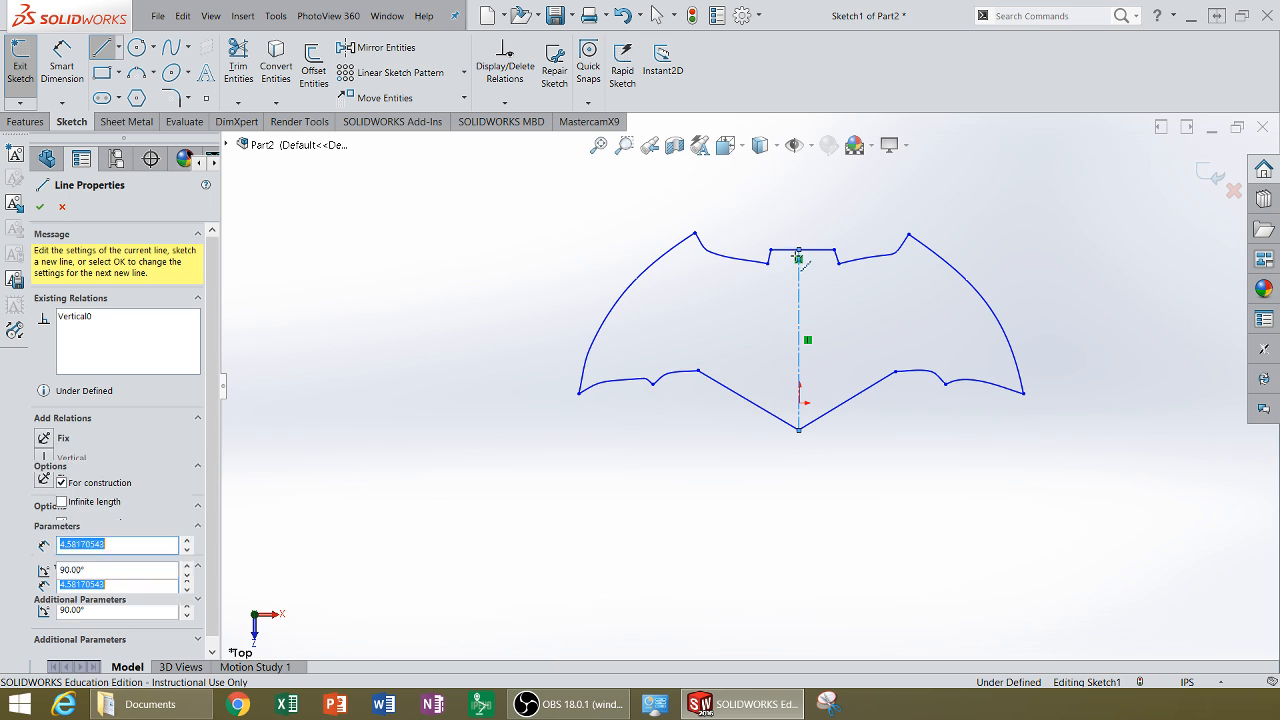
pyautogui.press('f')
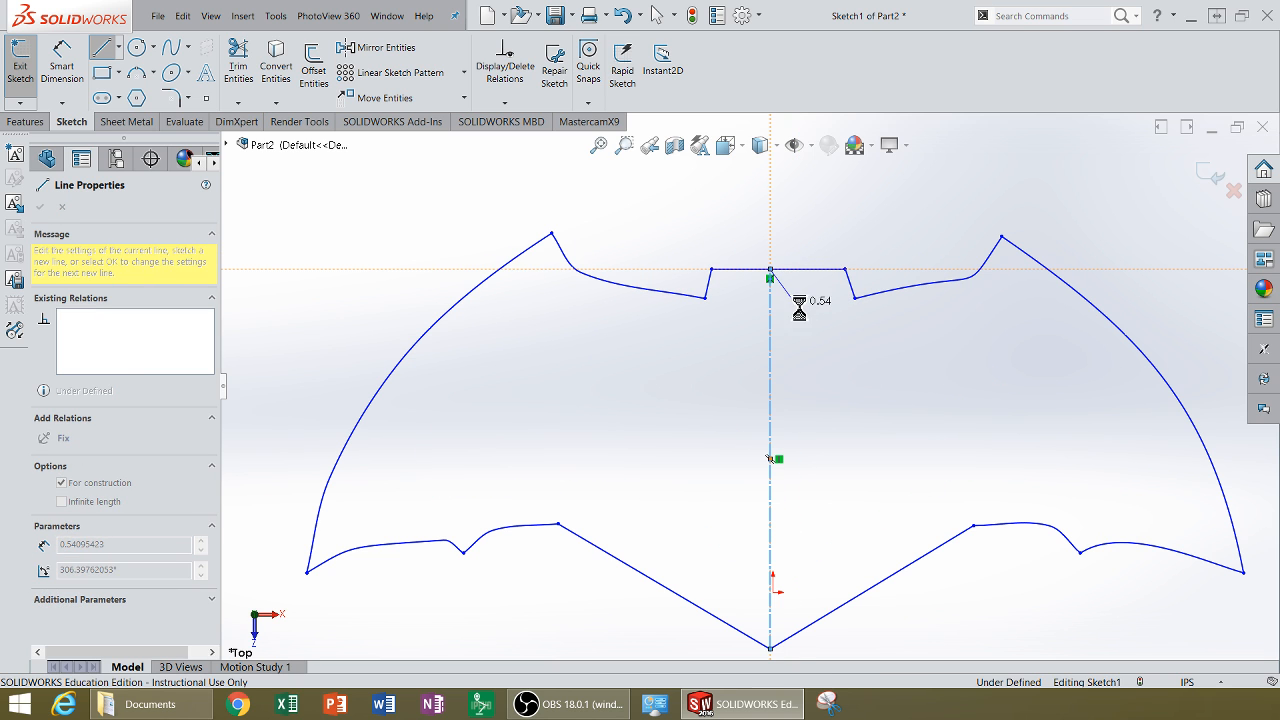
pyautogui.press('Escape')
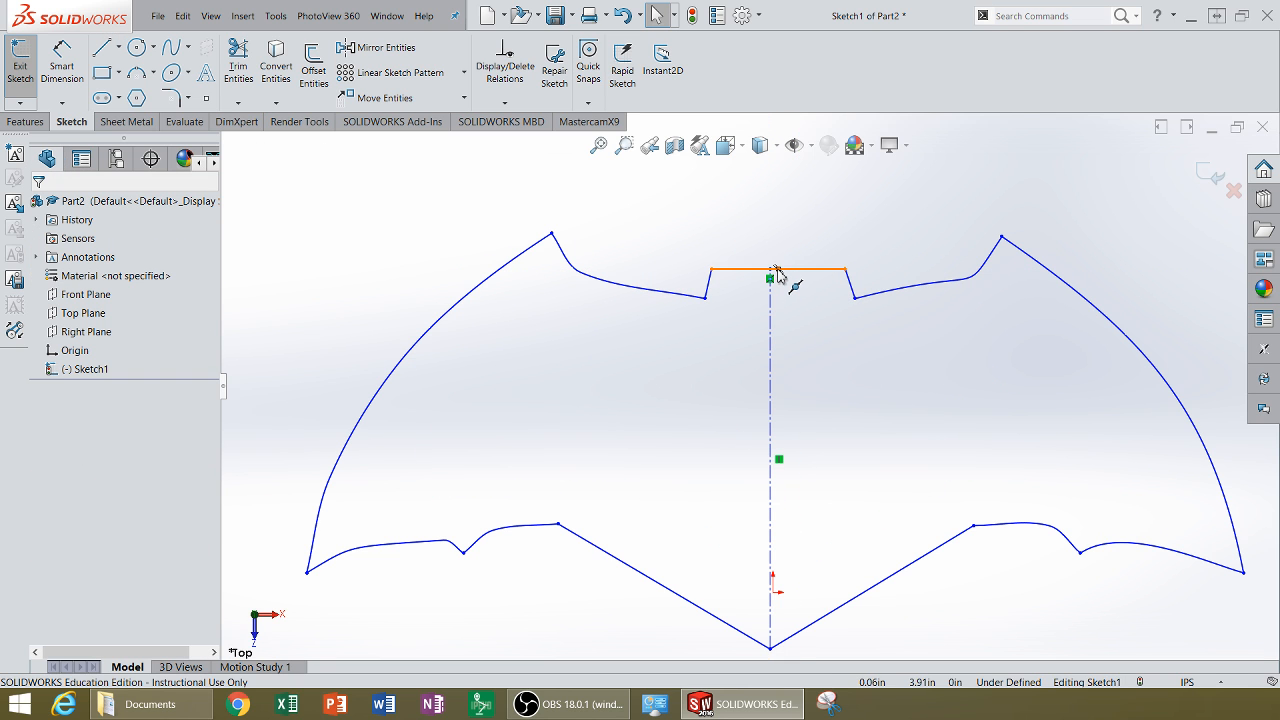
# Step: Make the centerline's top endpoint coincident with the midpoint of the logo's top edge
pyautogui.click(777, 270)
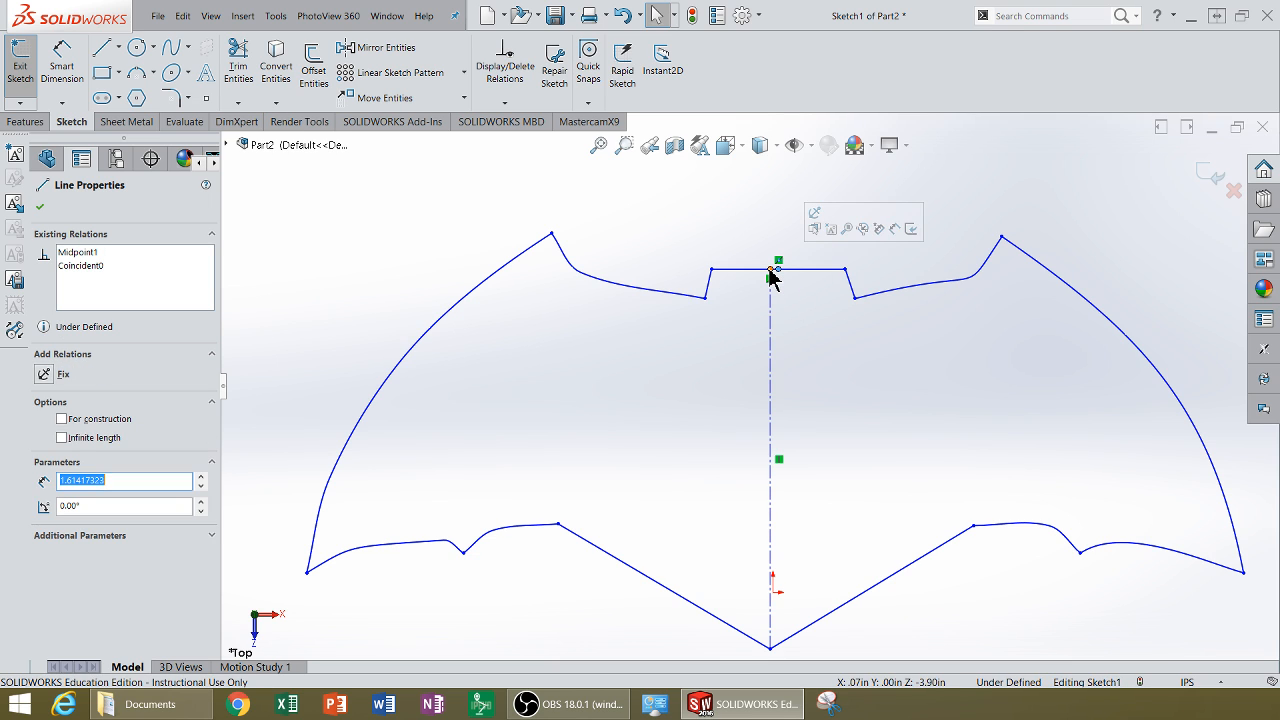
pyautogui.keyDown('ctrl'); pyautogui.click(770, 269); pyautogui.keyUp('ctrl')
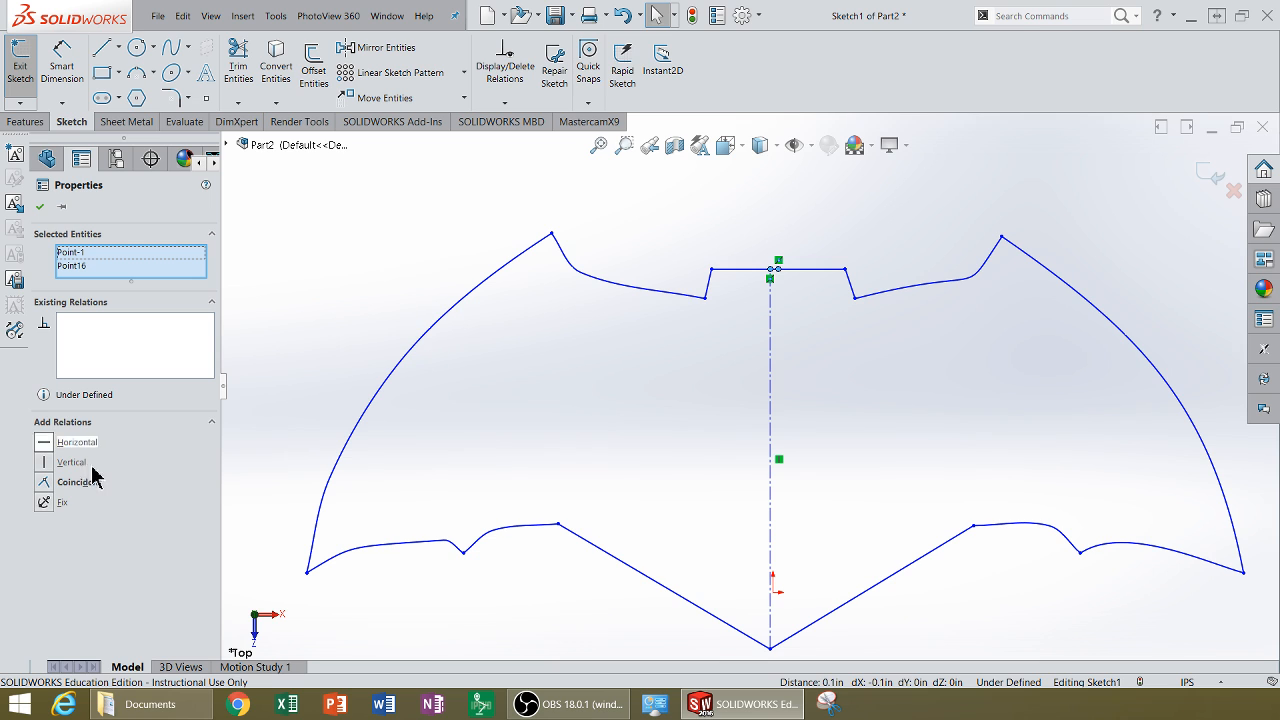
pyautogui.click(44, 483)
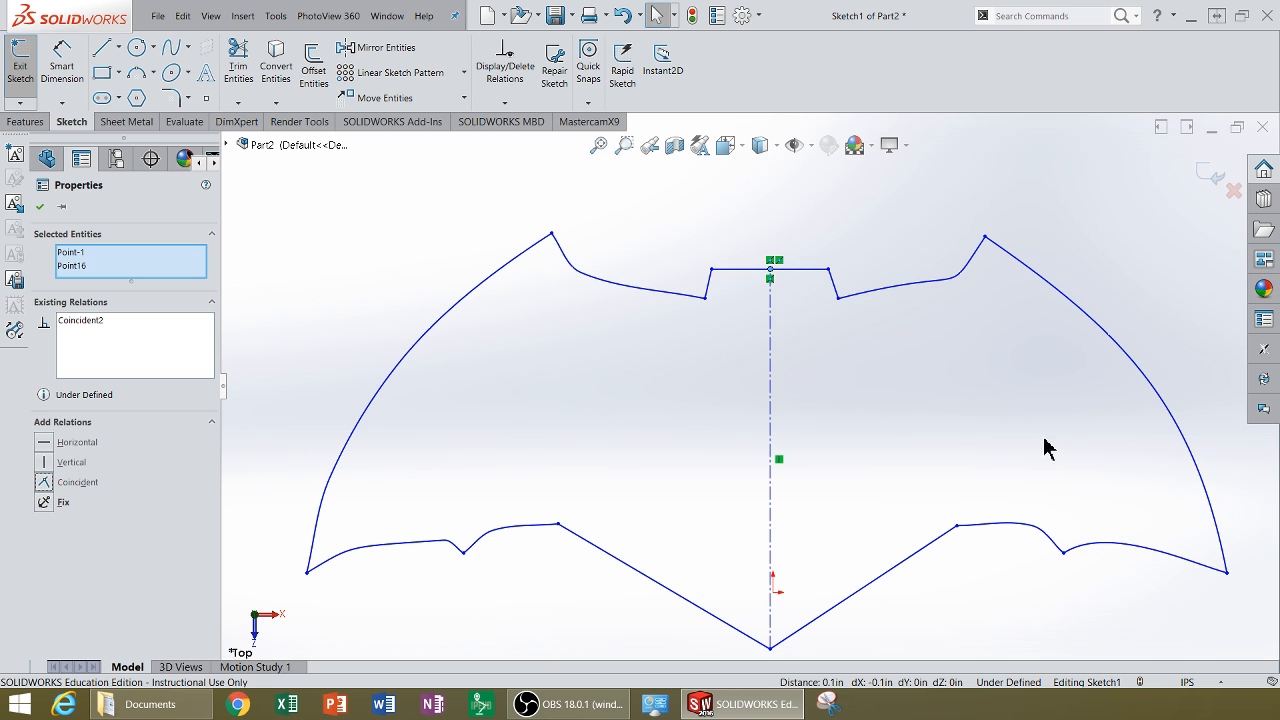
pyautogui.click(974, 608)
# Step: Trim away the entire right half of the logo outline with Power Trim
pyautogui.scroll(2, 977, 565)
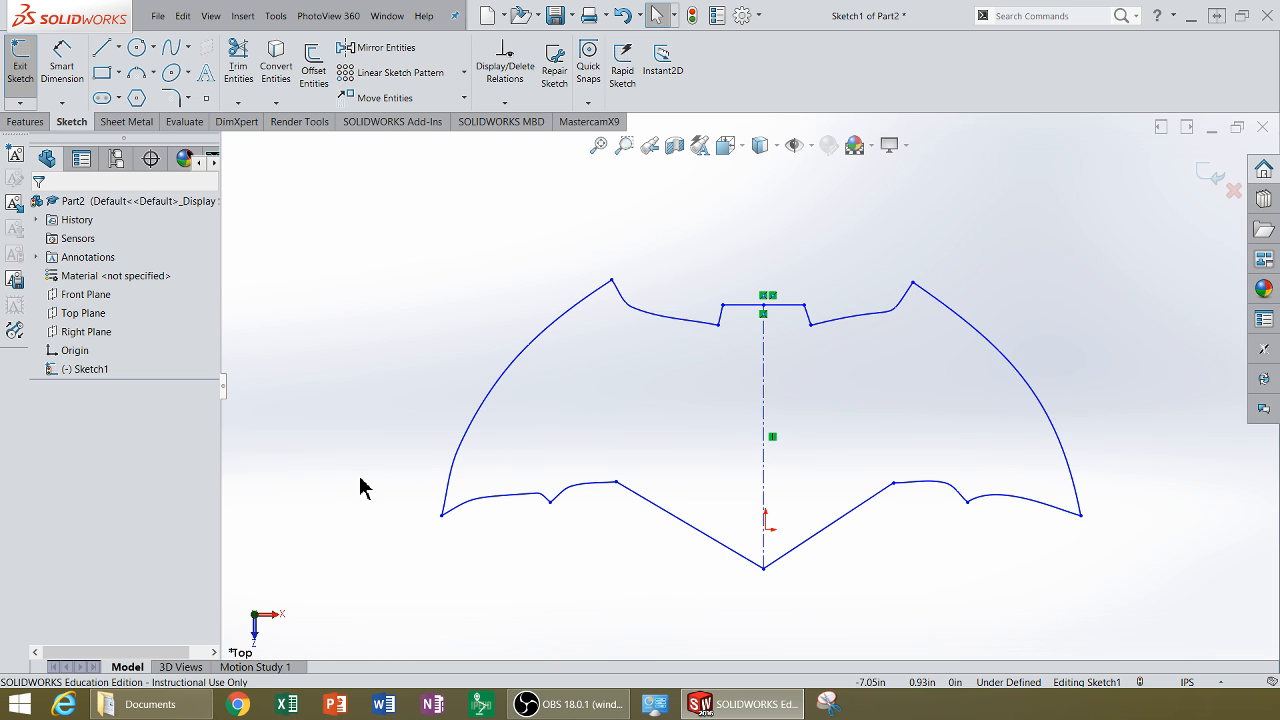
pyautogui.click(238, 65)
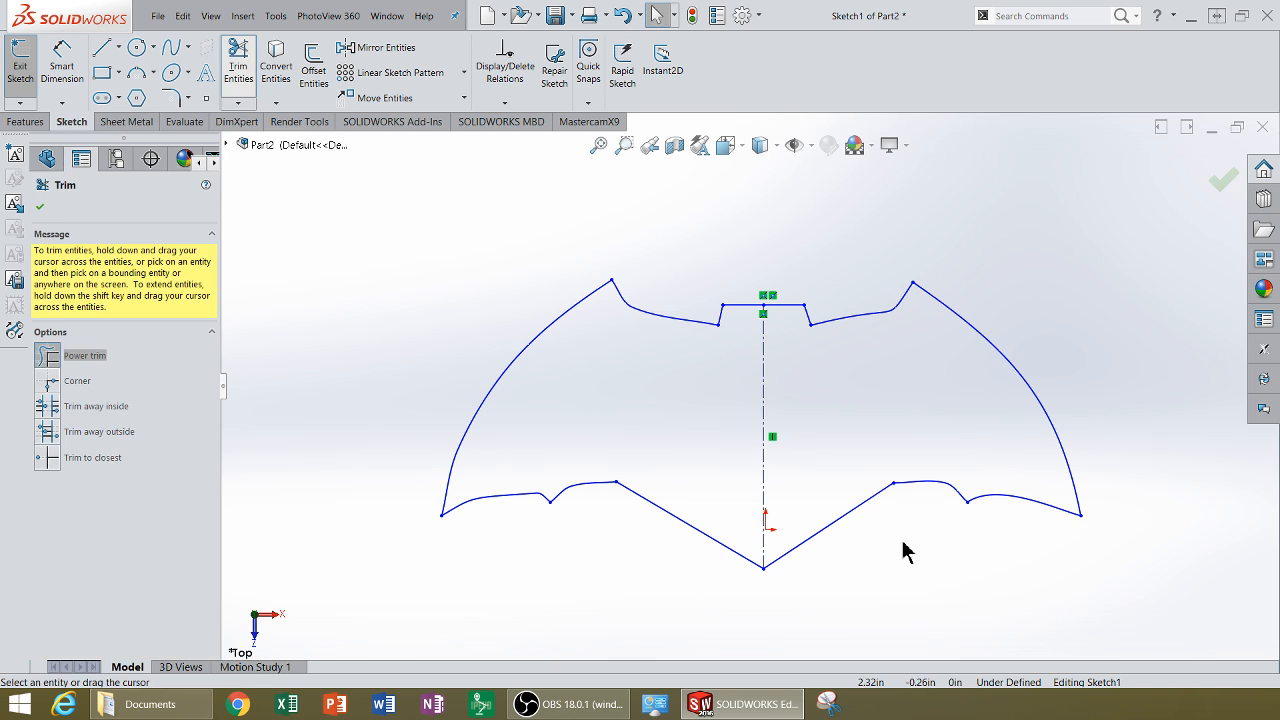
pyautogui.moveTo(820, 575)
pyautogui.mouseDown()
pyautogui.moveTo(808, 334)
pyautogui.moveTo(785, 303)
pyautogui.mouseUp()
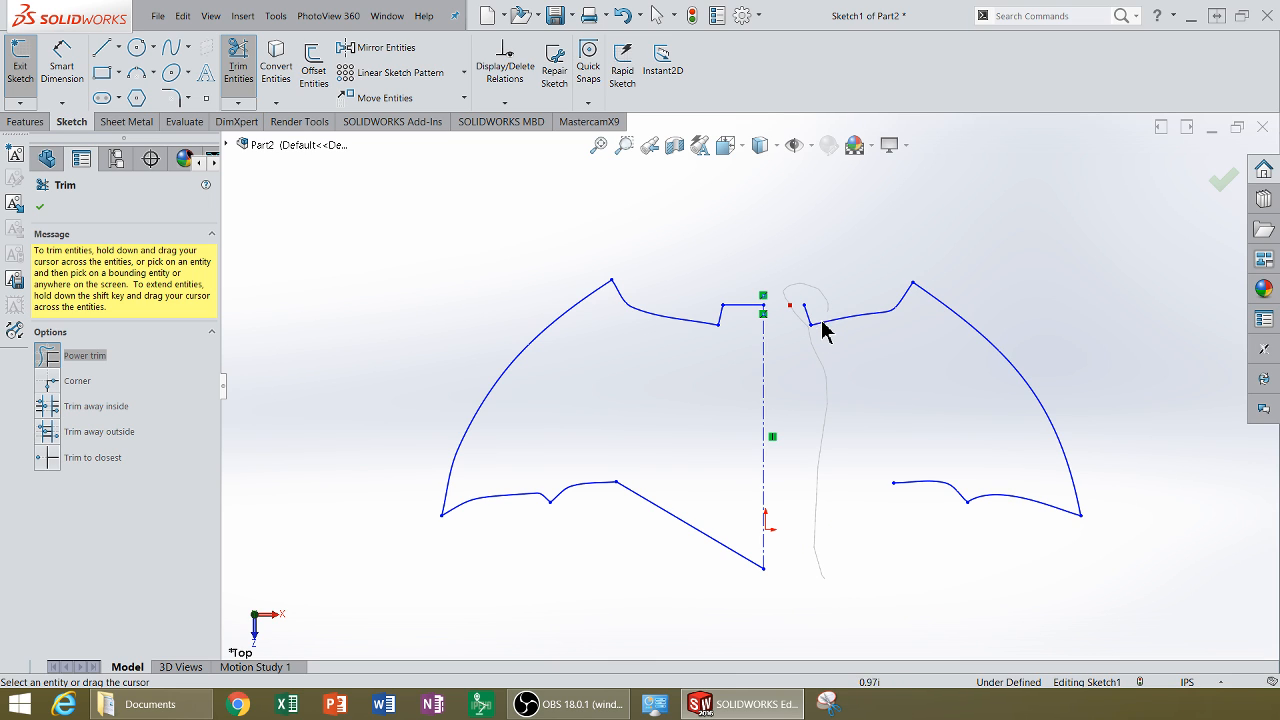
pyautogui.moveTo(810, 344)
pyautogui.mouseDown()
pyautogui.moveTo(823, 323)
pyautogui.moveTo(943, 293)
pyautogui.mouseUp()
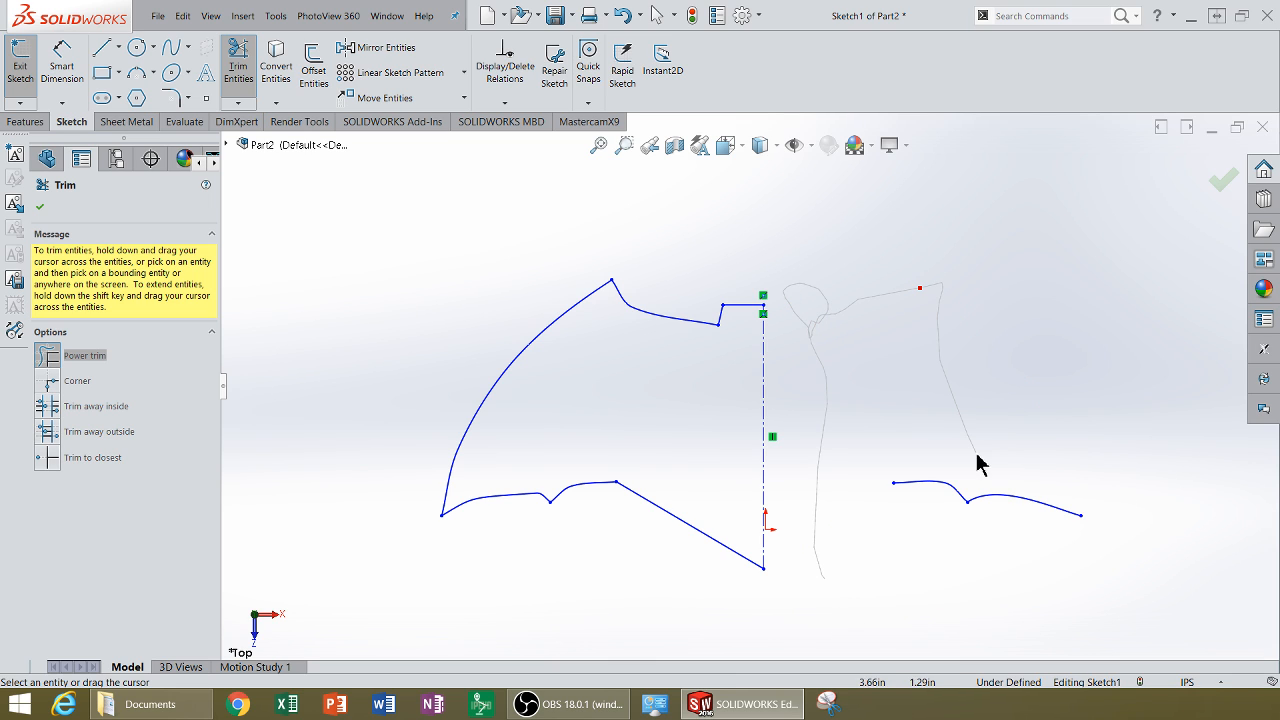
pyautogui.moveTo(978, 462); pyautogui.dragTo(1010, 522)
pyautogui.moveTo(948, 484); pyautogui.dragTo(949, 477)
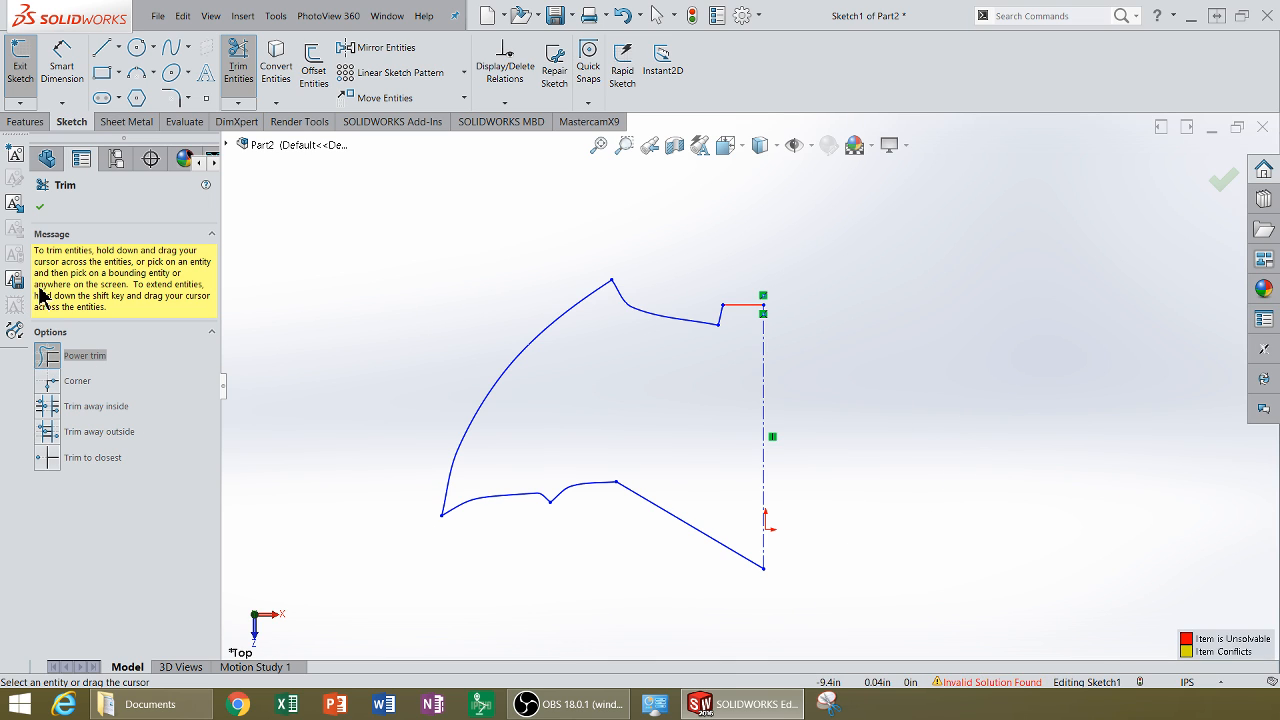
pyautogui.click(40, 207)
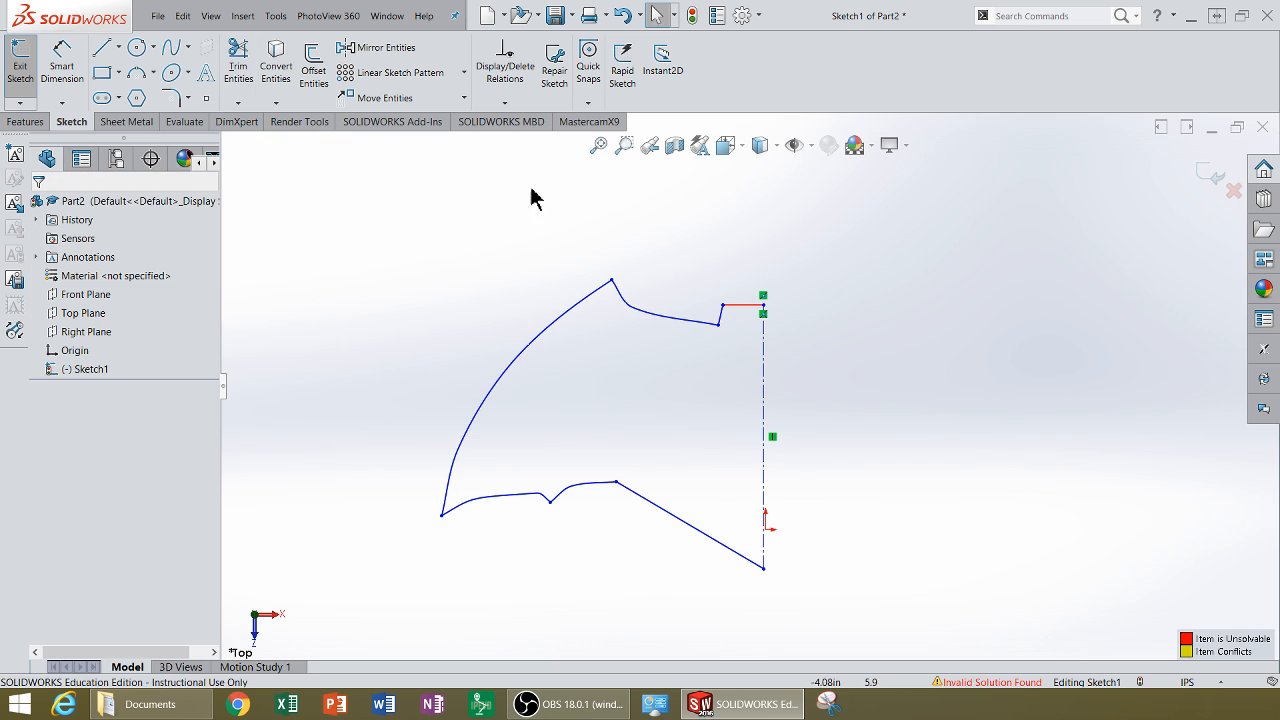
# Step: Delete the short leftover top edge segment between the notch and the centerline
pyautogui.click(732, 307)
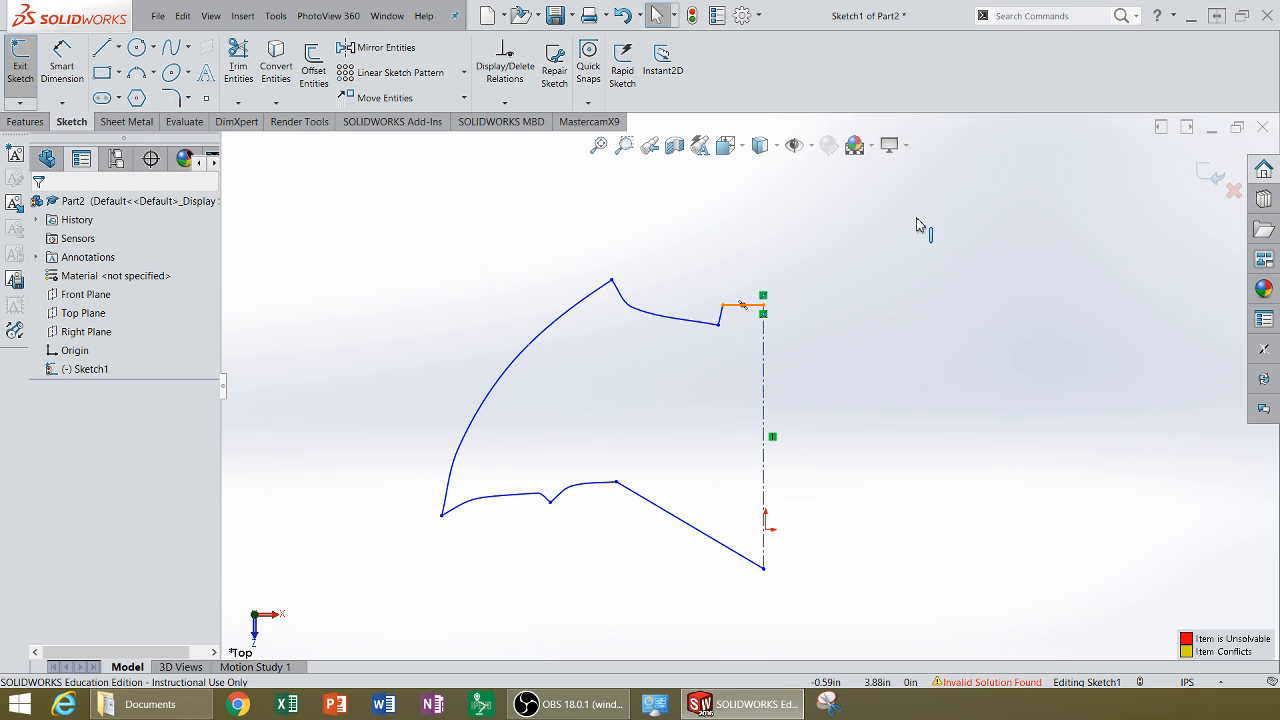
pyautogui.click(918, 219)
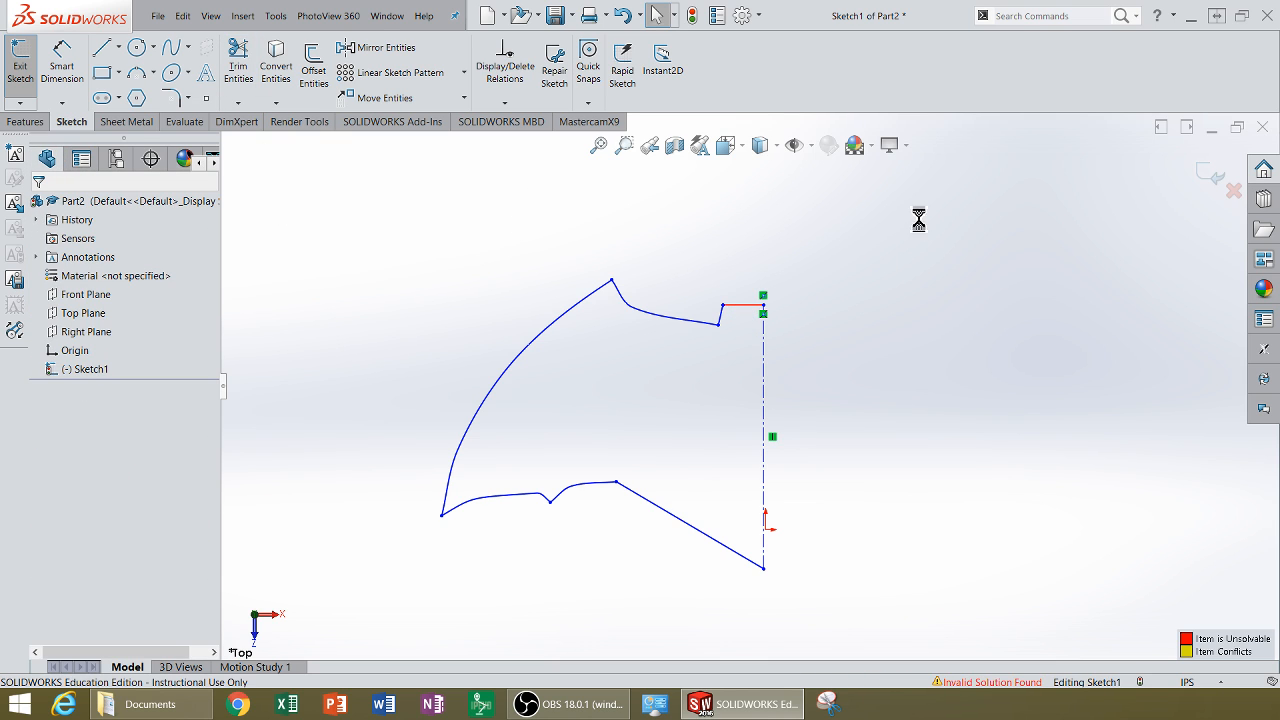
pyautogui.click(752, 307)
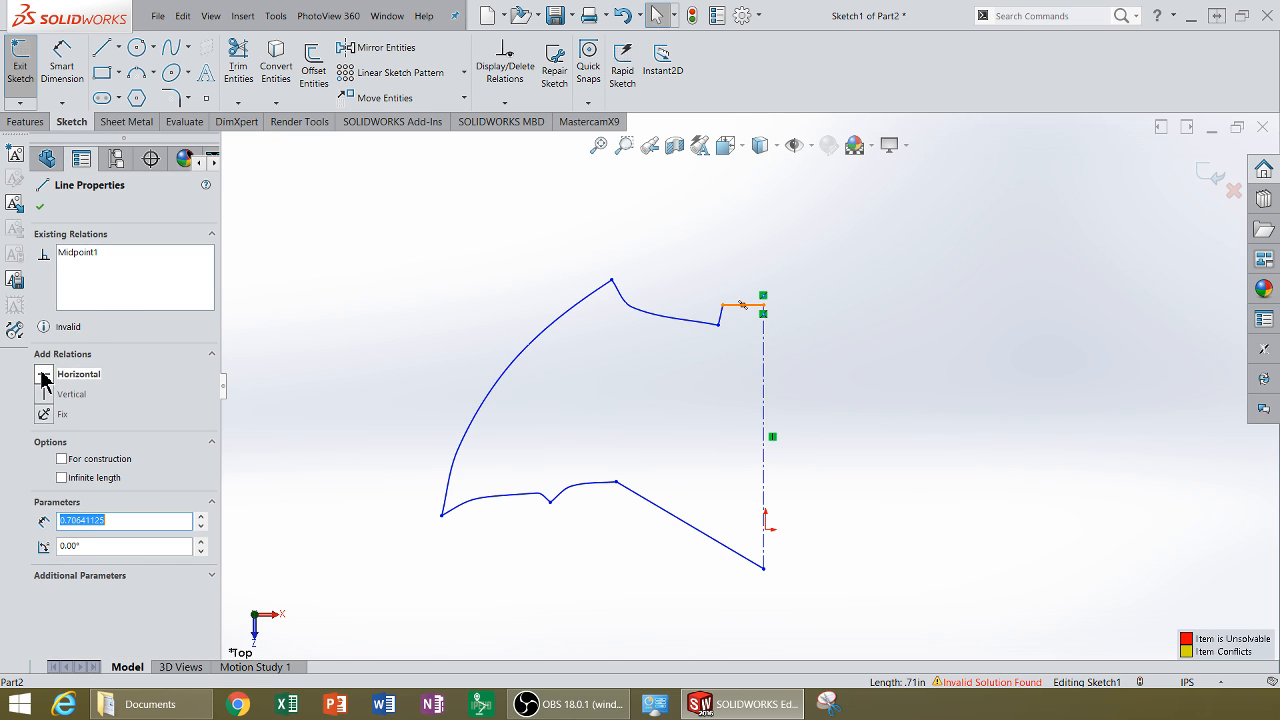
pyautogui.click(727, 253)
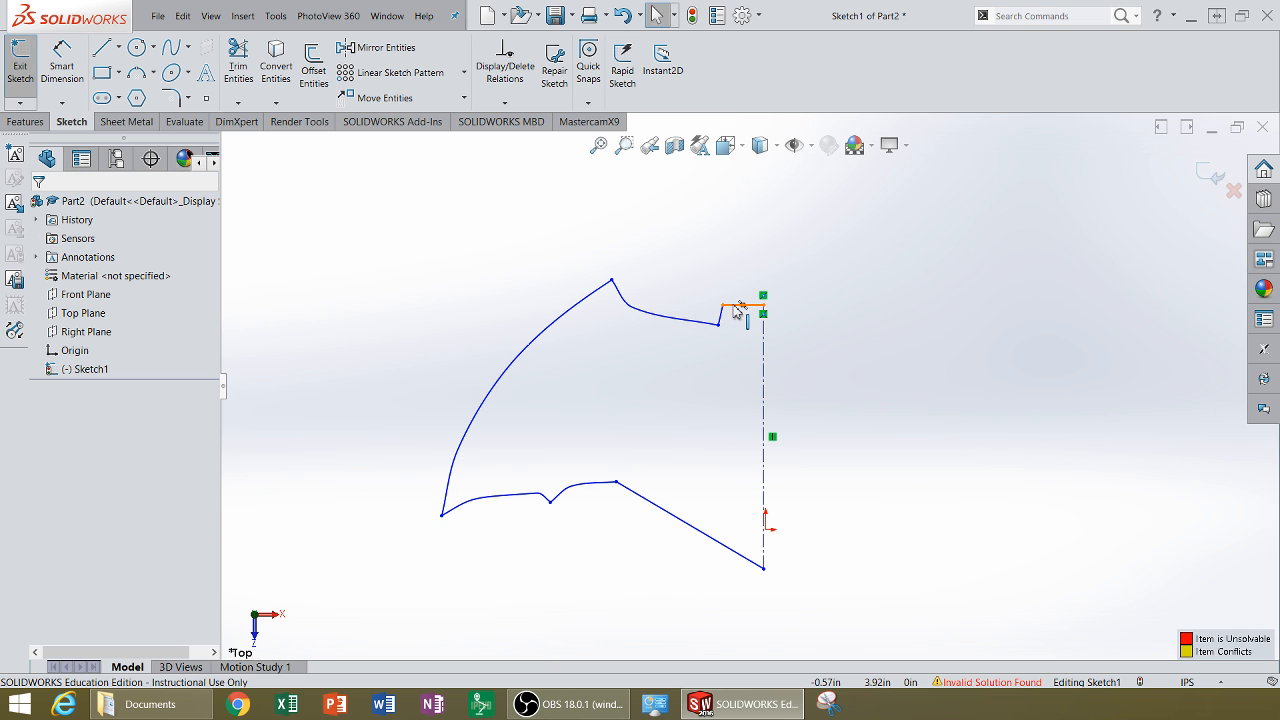
pyautogui.press('Delete')
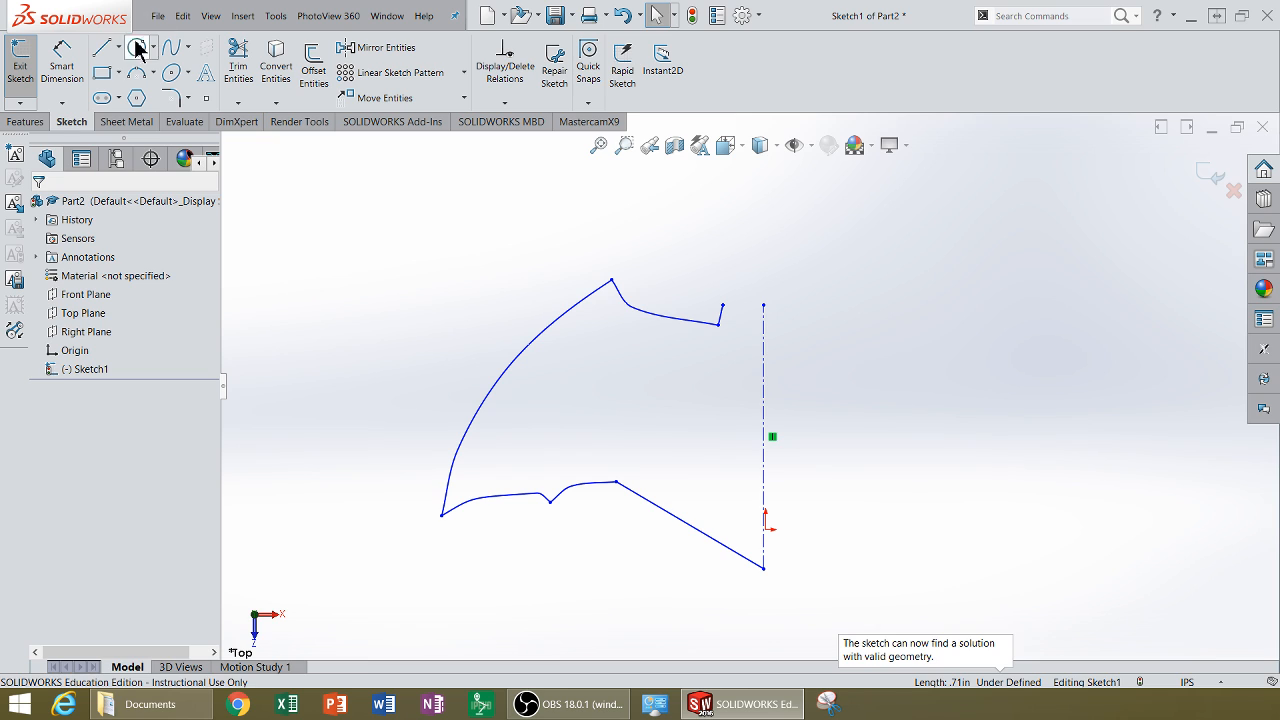
# Step: Draw a horizontal line from the top notch corner to the centerline's top endpoint
pyautogui.click(101, 55)
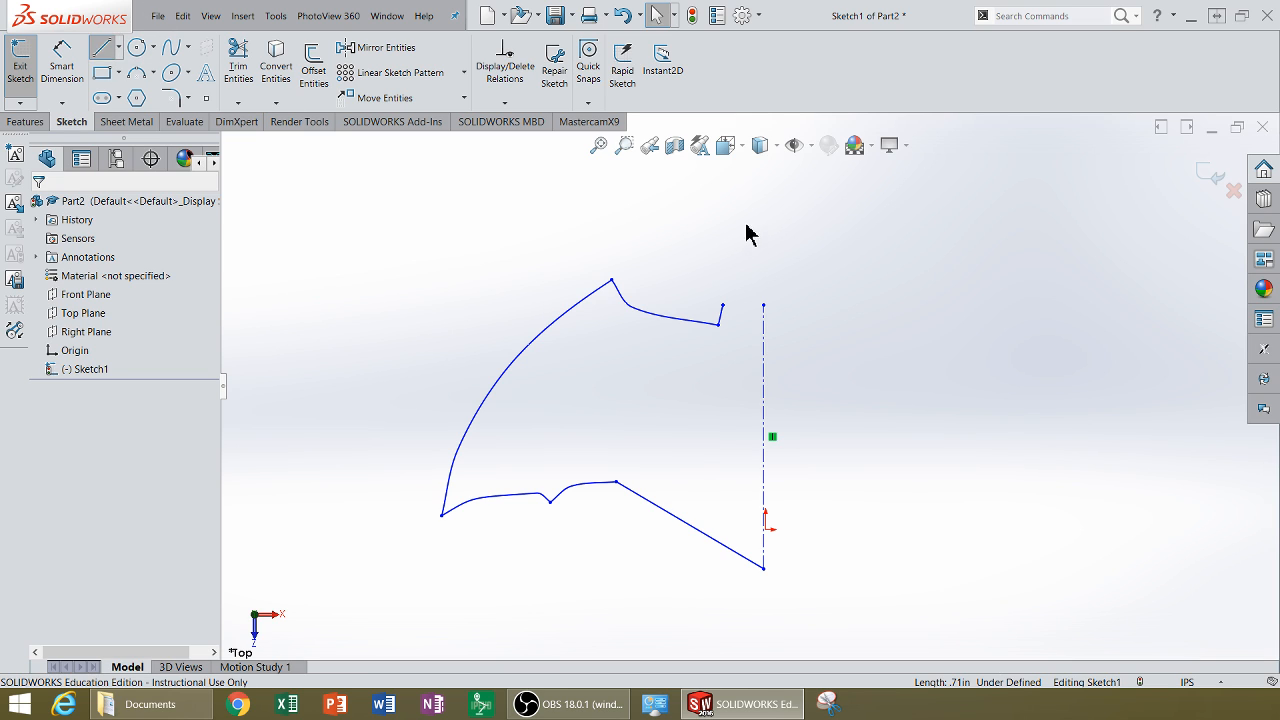
pyautogui.click(723, 304)
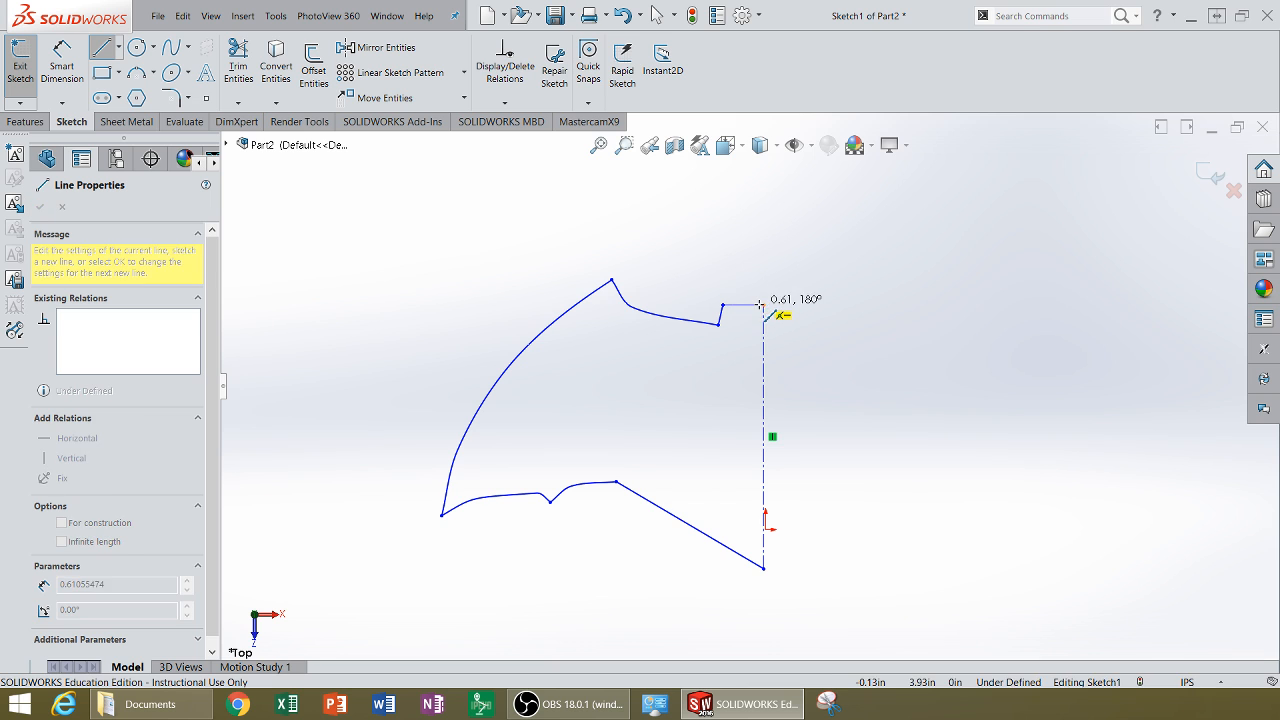
pyautogui.click(764, 304)
pyautogui.rightClick(765, 306)
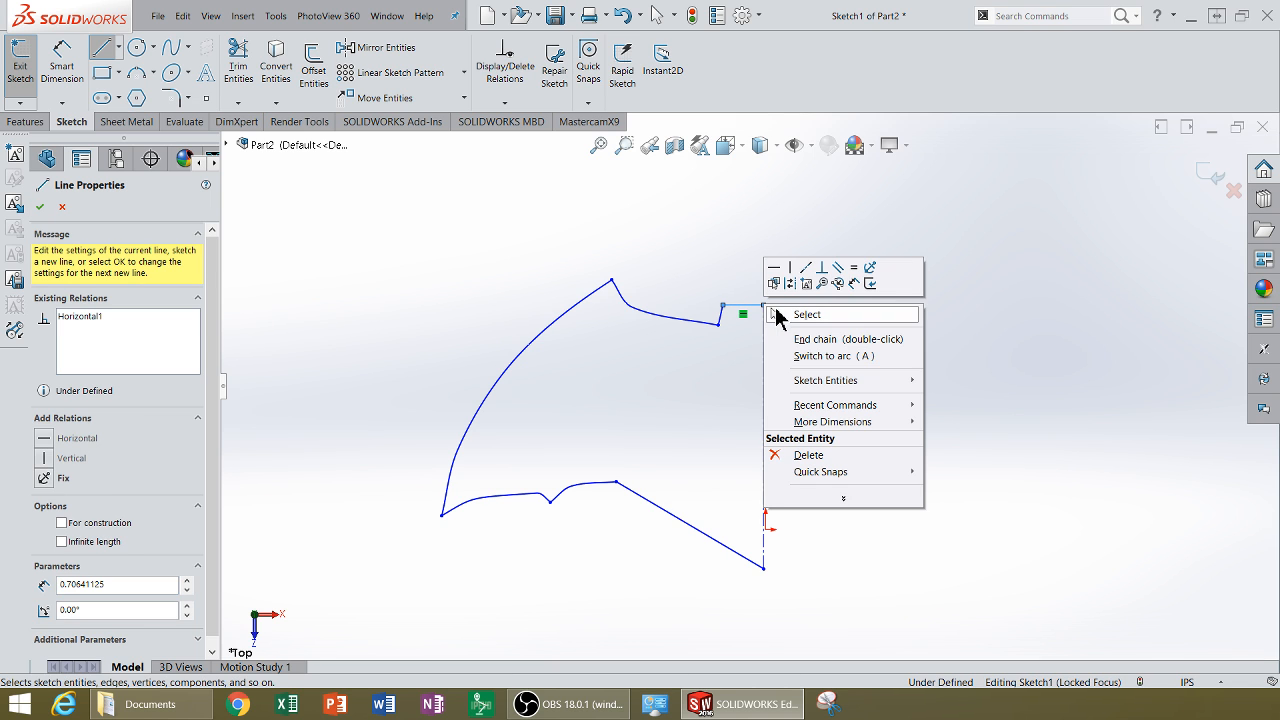
pyautogui.click(795, 315)
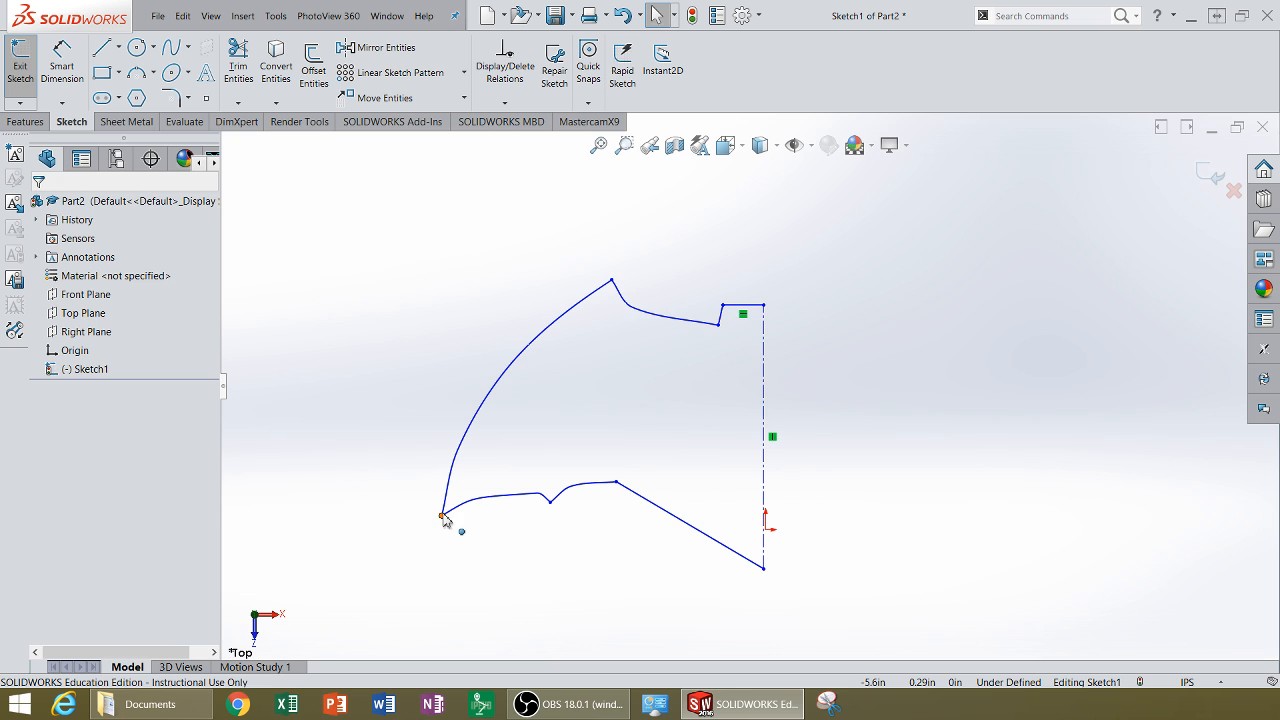
# Step: Drag the lower-left wing tip and the lower edge points to refine the wing's shape
pyautogui.moveTo(442, 516); pyautogui.dragTo(457, 568)
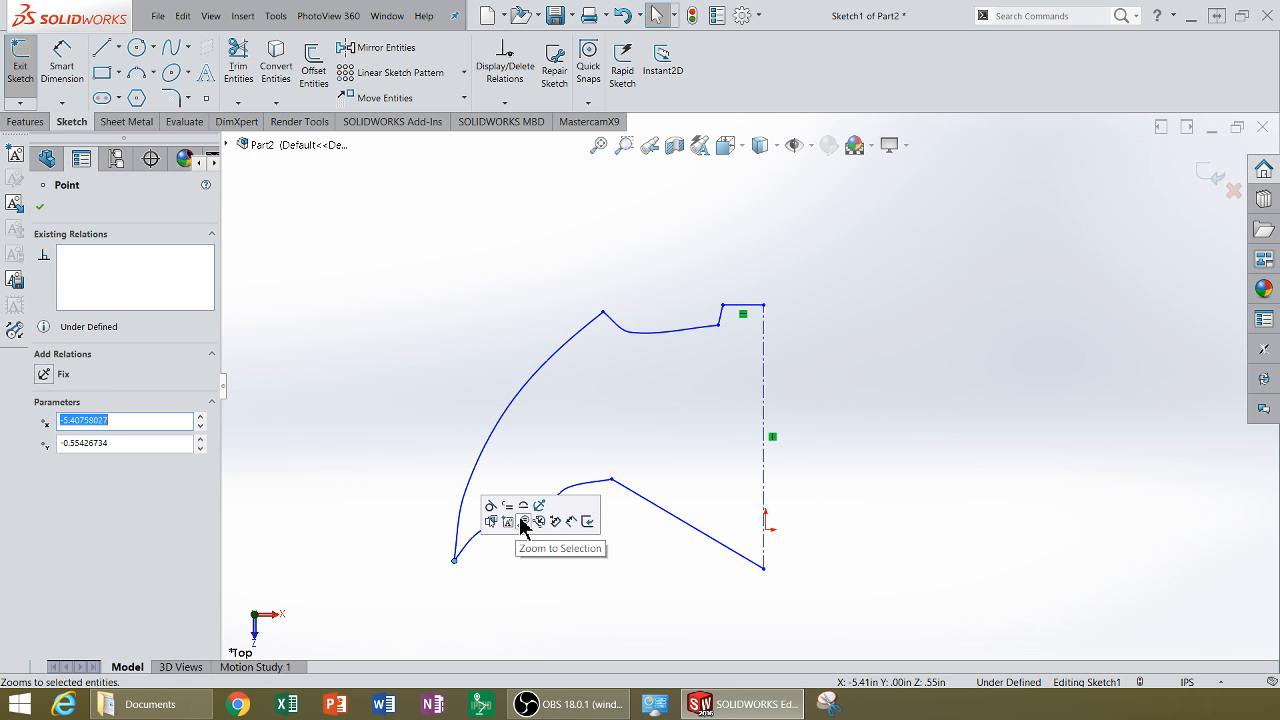
pyautogui.click(580, 446)
pyautogui.moveTo(550, 512)
pyautogui.mouseDown()
pyautogui.moveTo(563, 534)
pyautogui.moveTo(551, 529)
pyautogui.mouseUp()
pyautogui.moveTo(606, 491); pyautogui.dragTo(619, 496)
pyautogui.click(450, 378)
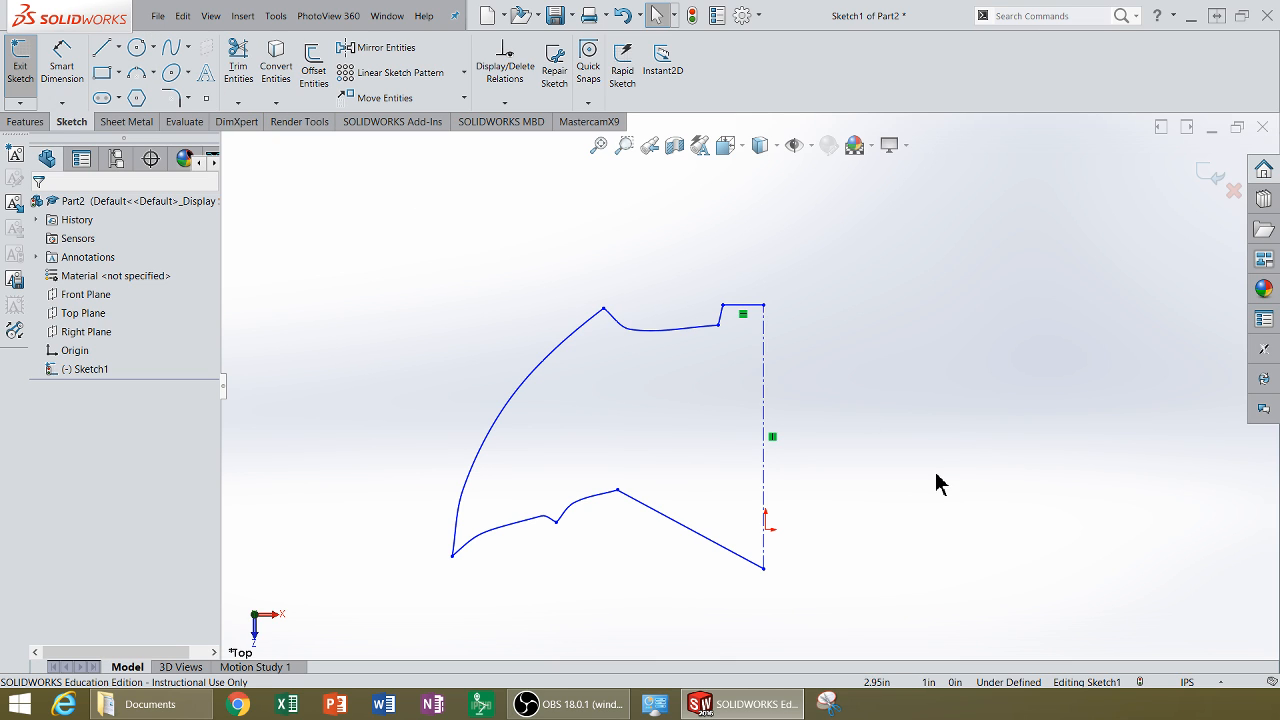
# Step: Dimension the horizontal distance from the centerline to the lower-left wing tip, entering 80 mm and then 40 mm
pyautogui.click(55, 70)
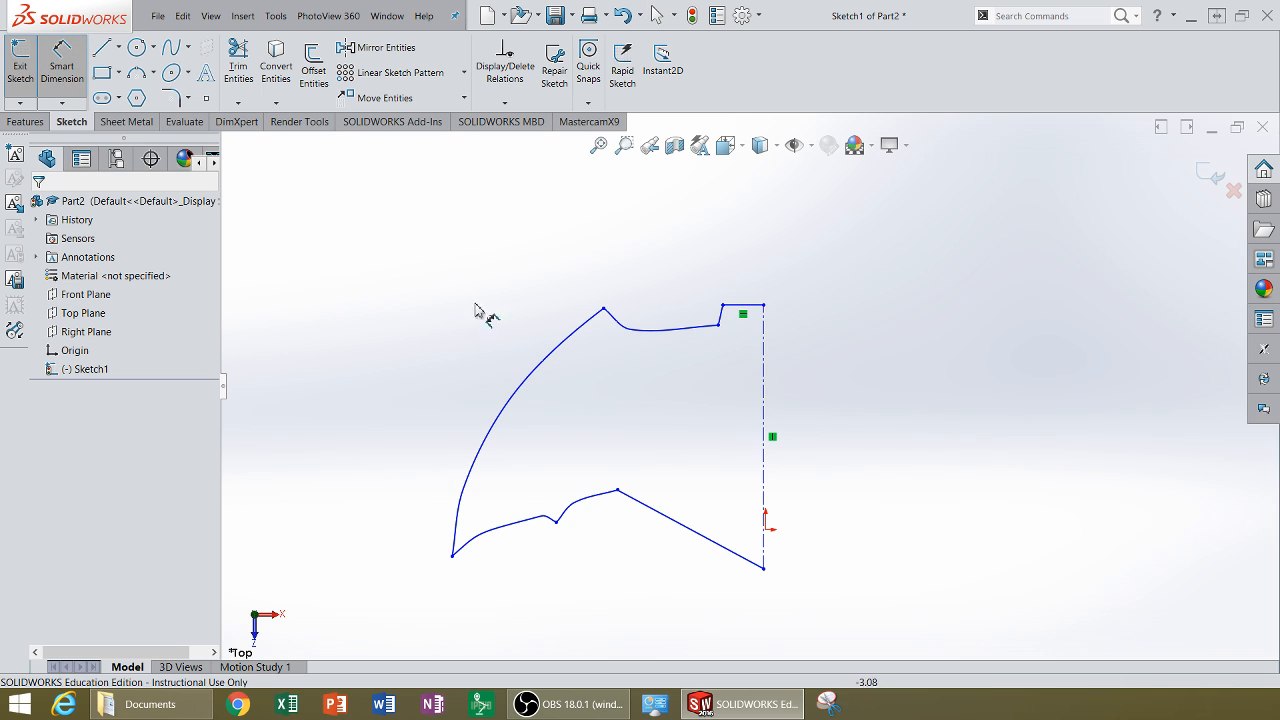
pyautogui.click(765, 495)
pyautogui.click(453, 557)
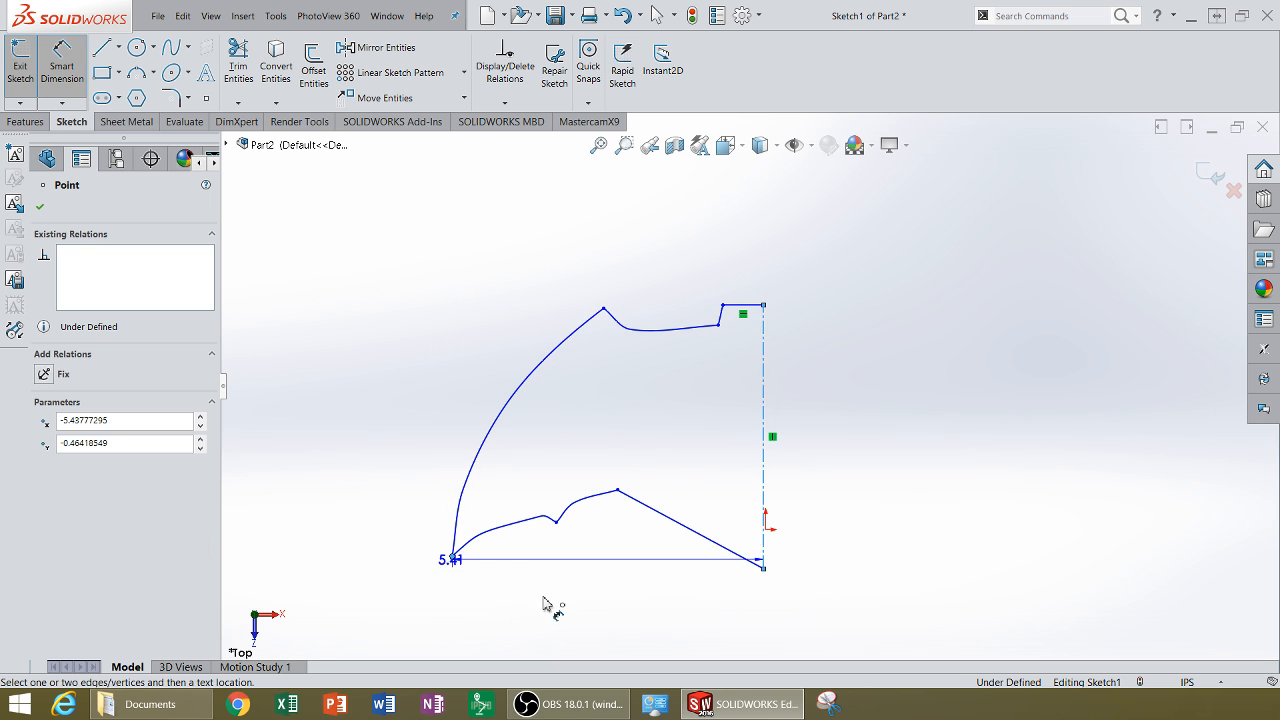
pyautogui.click(557, 612)
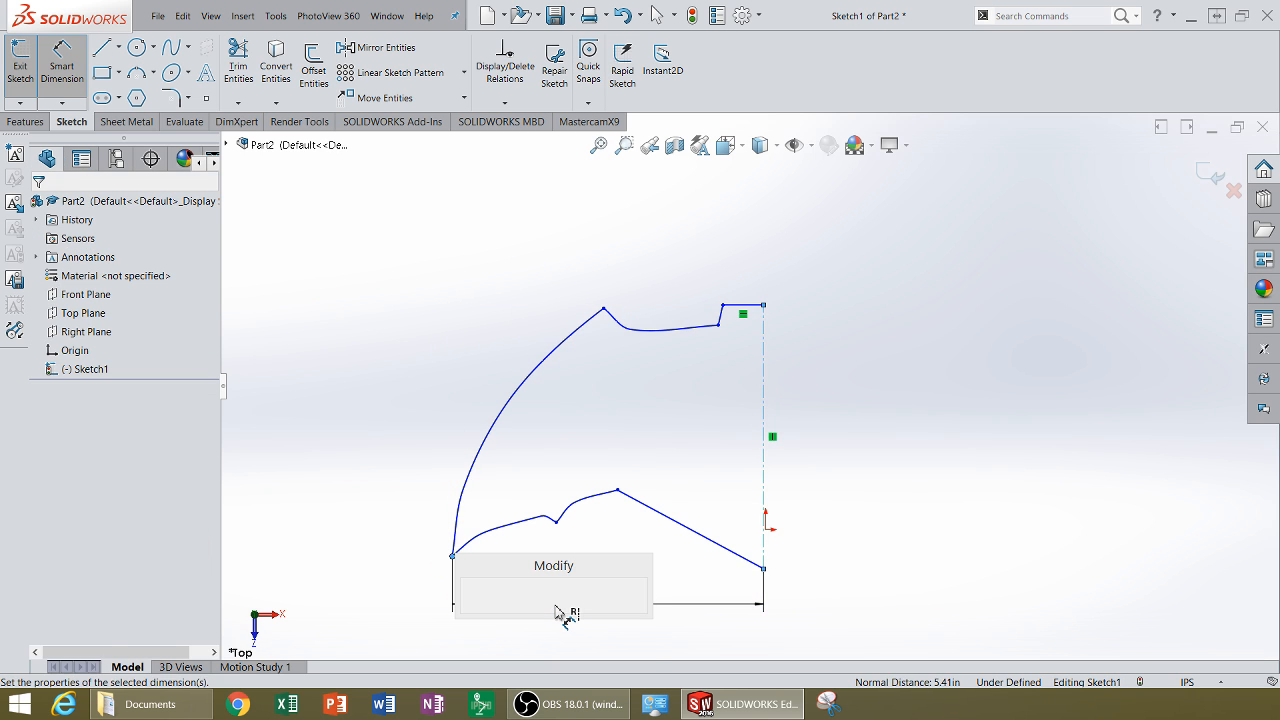
pyautogui.write('80')
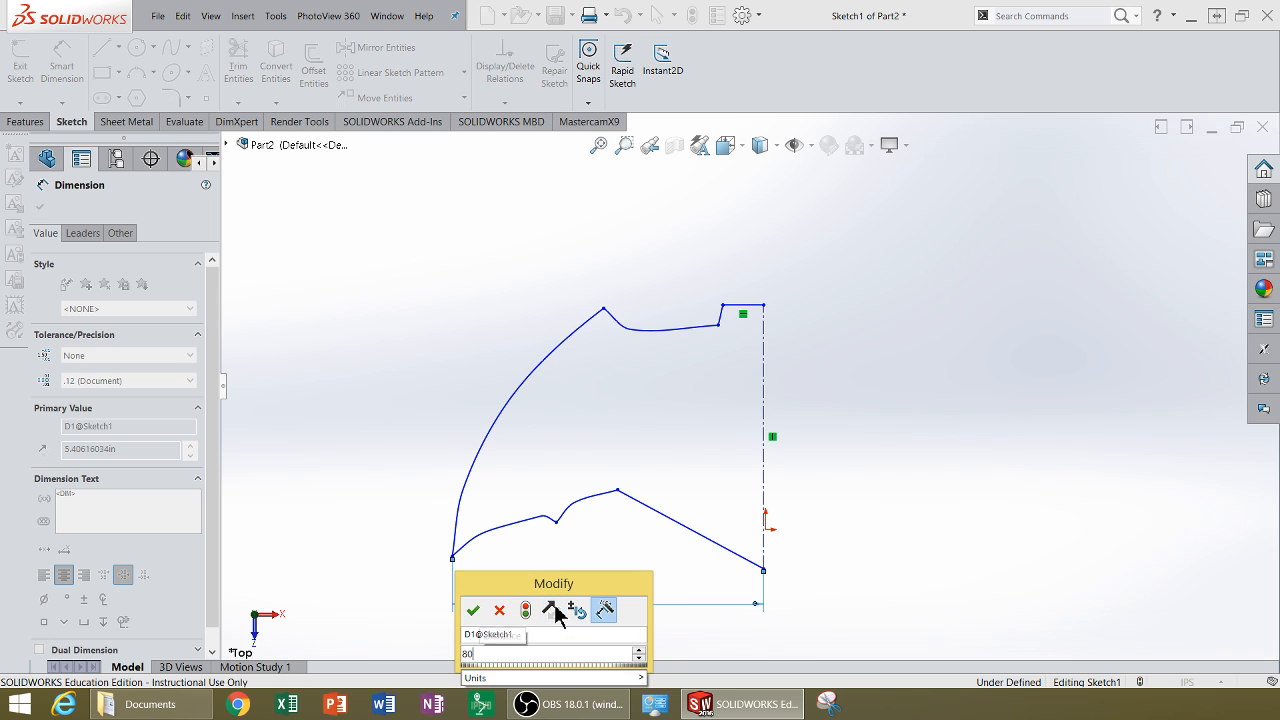
pyautogui.write('mm')
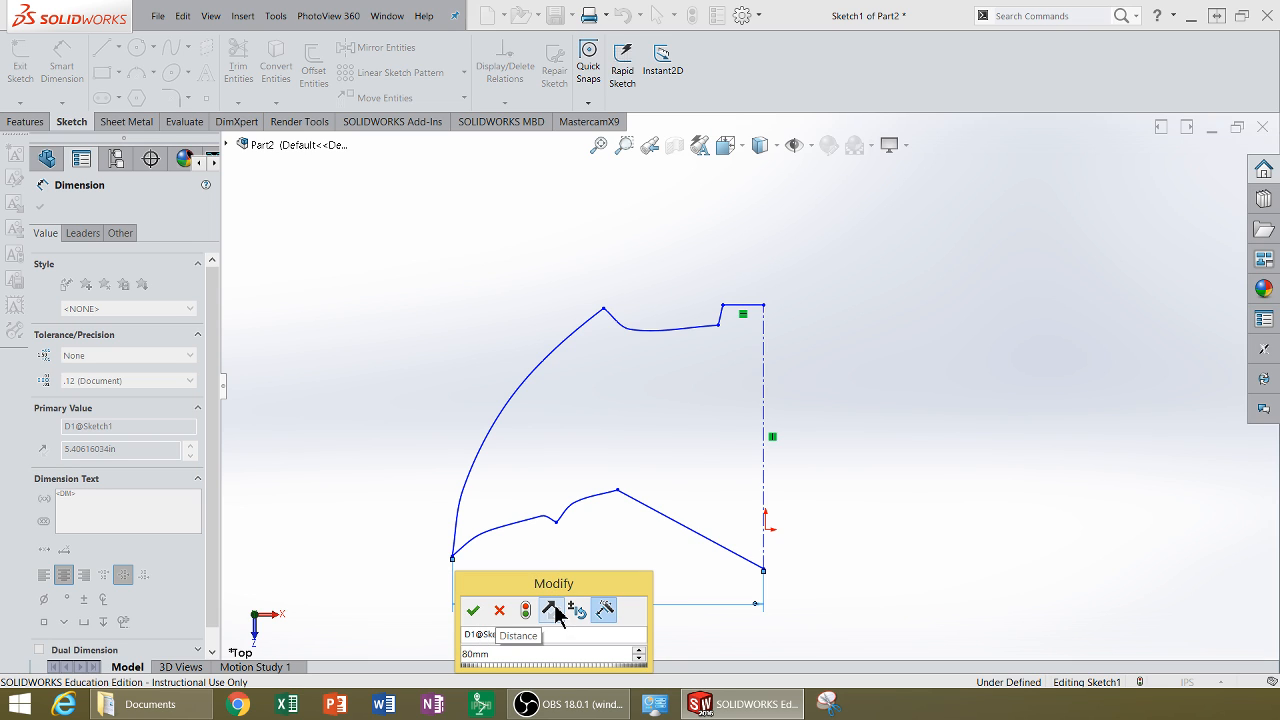
pyautogui.press('Return')
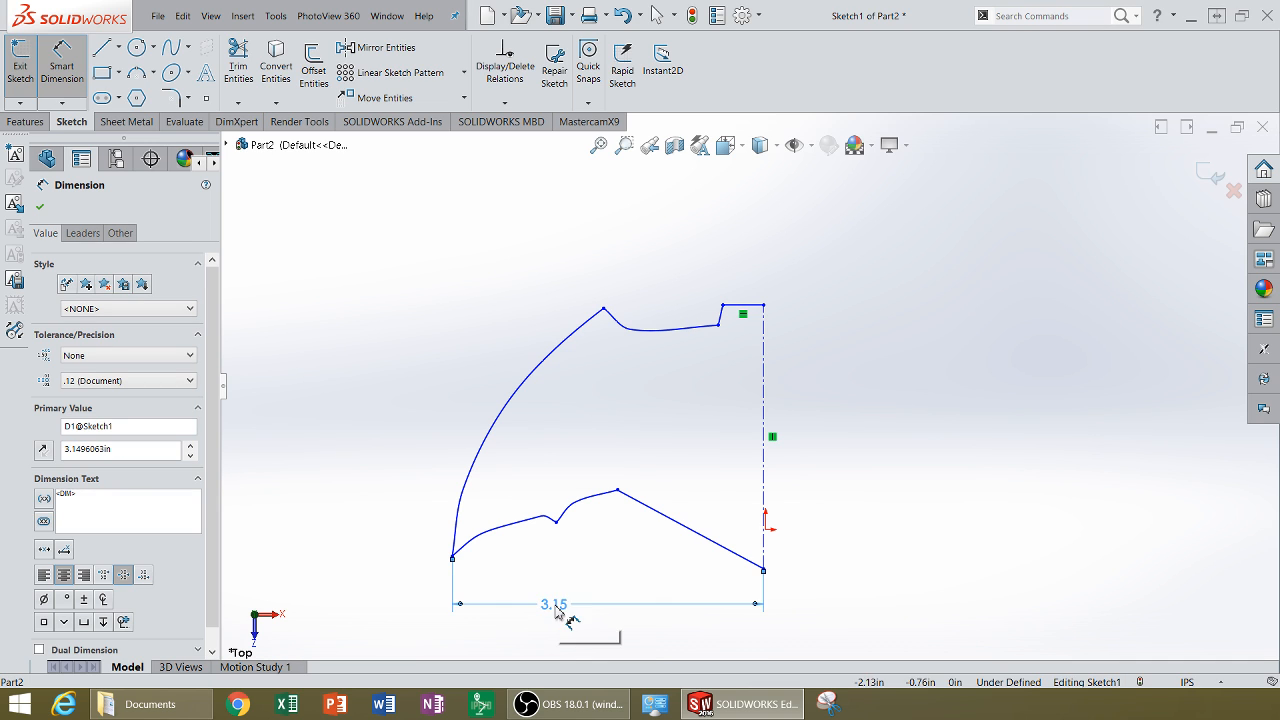
pyautogui.doubleClick(554, 606)
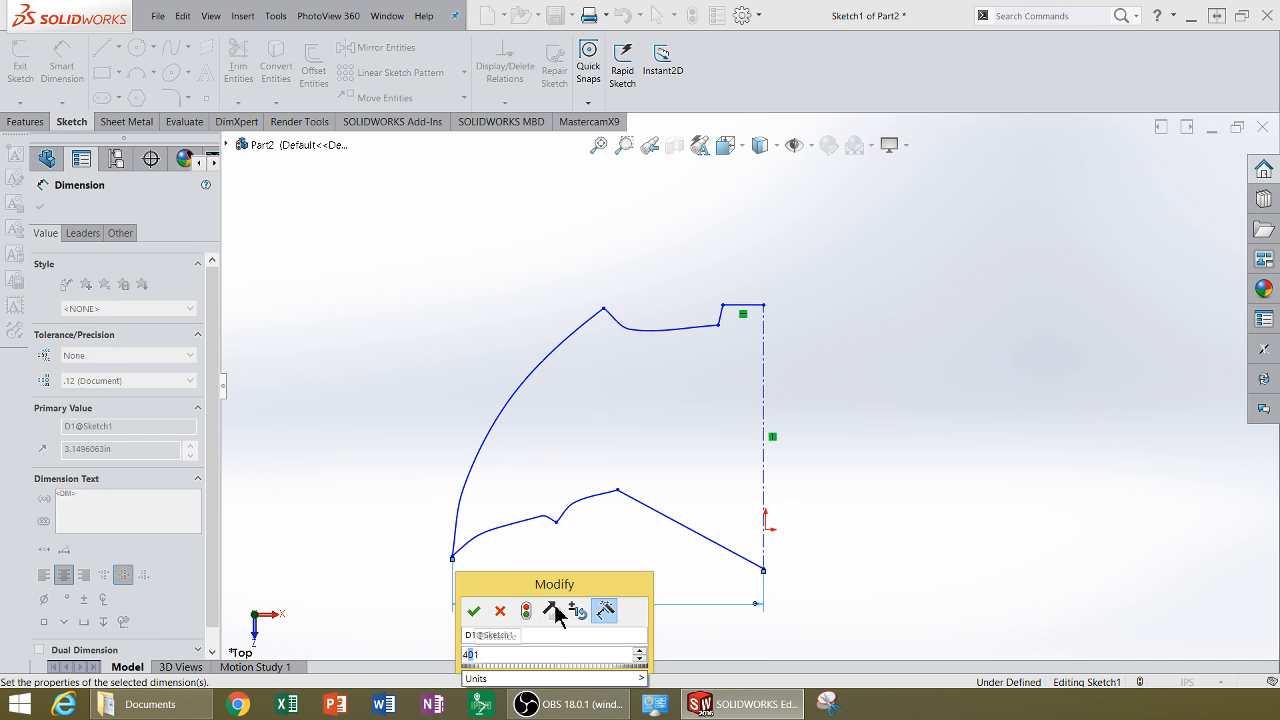
pyautogui.write('40mm')
pyautogui.press('Return')
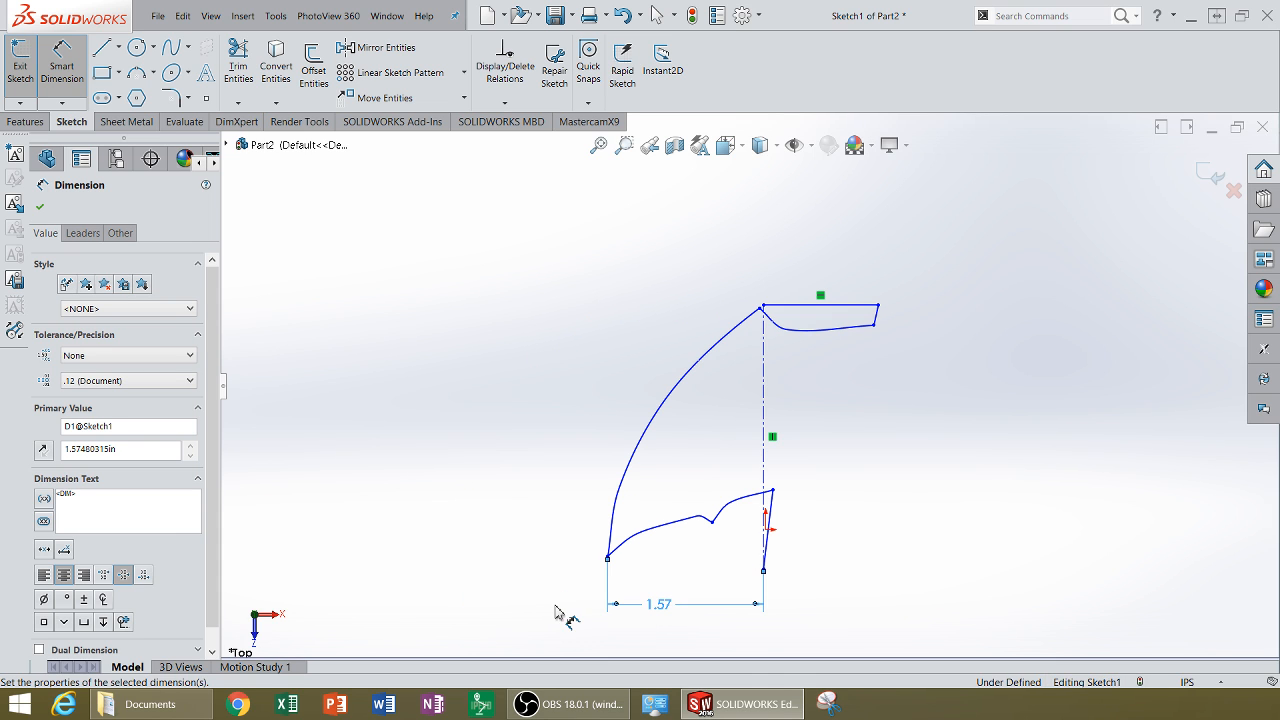
# Step: Undo both dimension value changes and the new dimension itself
pyautogui.click(183, 16)
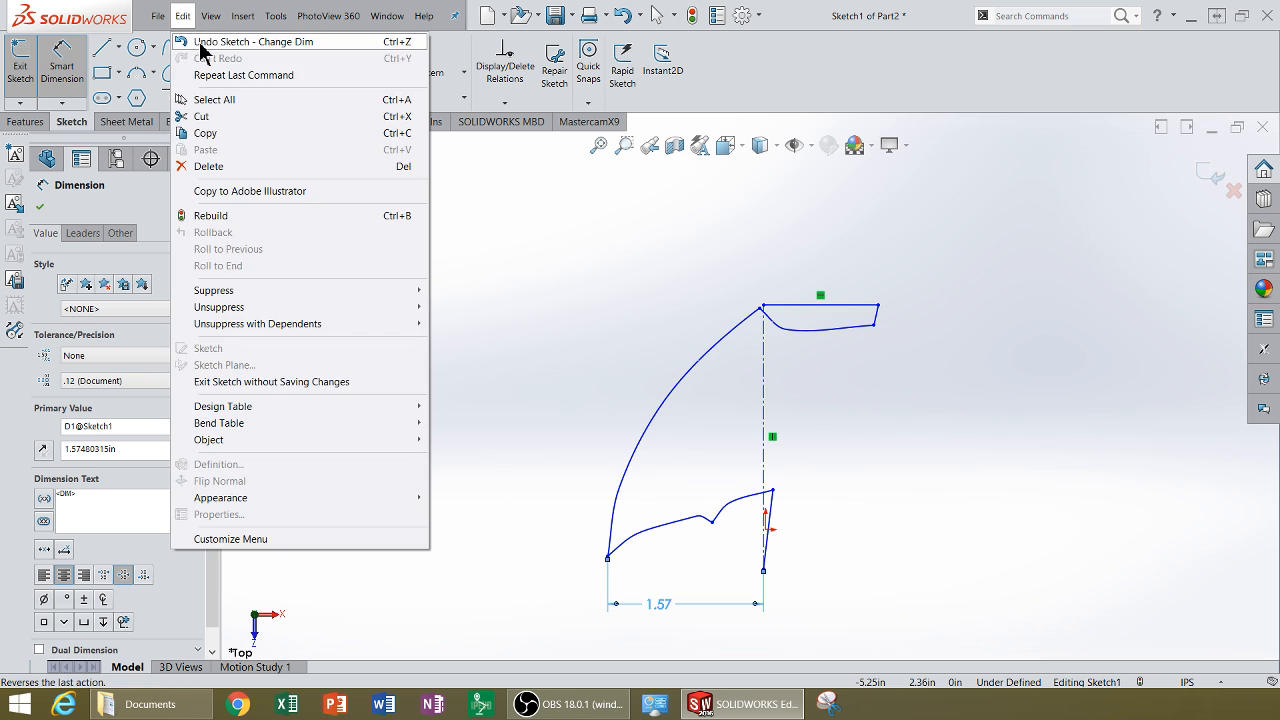
pyautogui.click(215, 41)
pyautogui.click(183, 16)
pyautogui.click(215, 41)
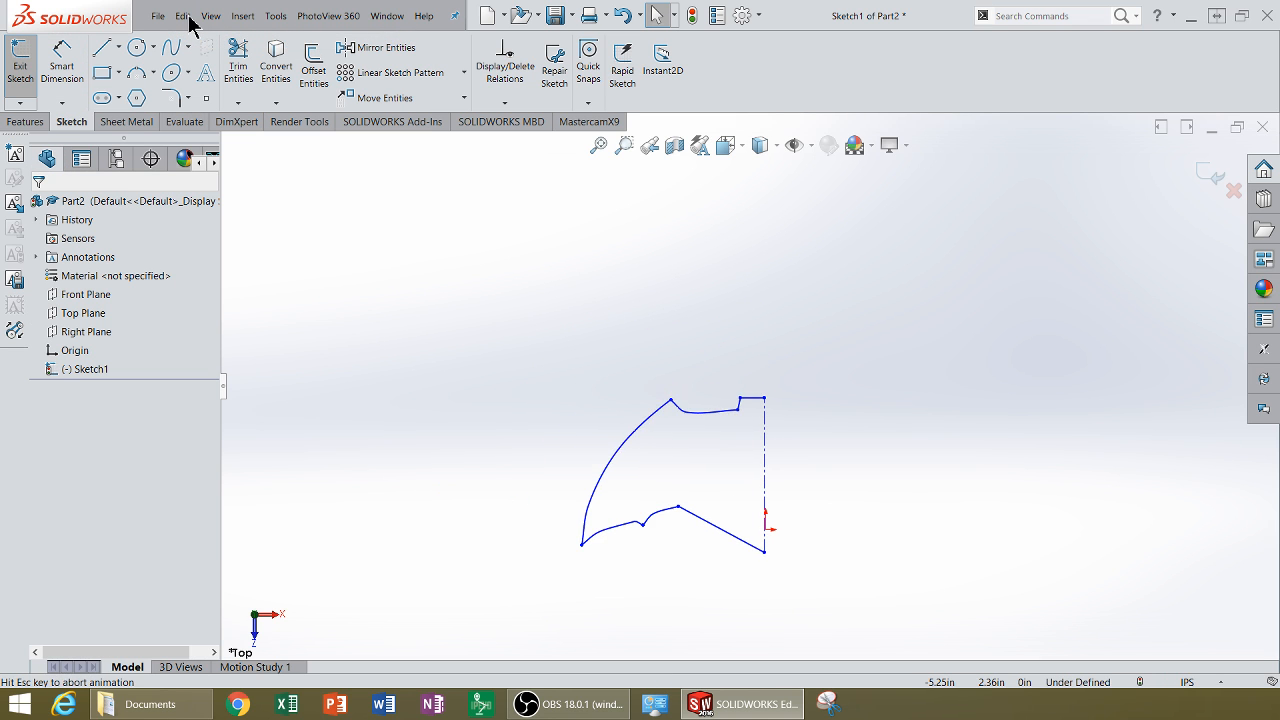
pyautogui.click(187, 17)
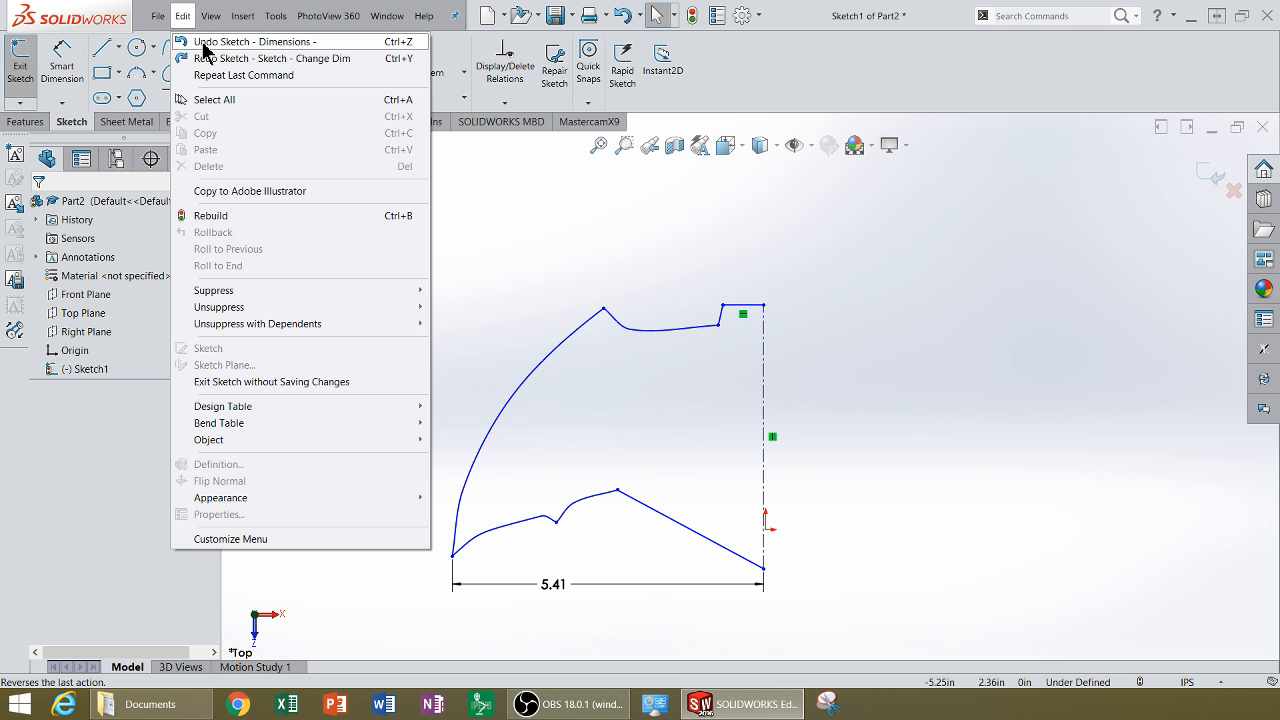
pyautogui.click(203, 44)
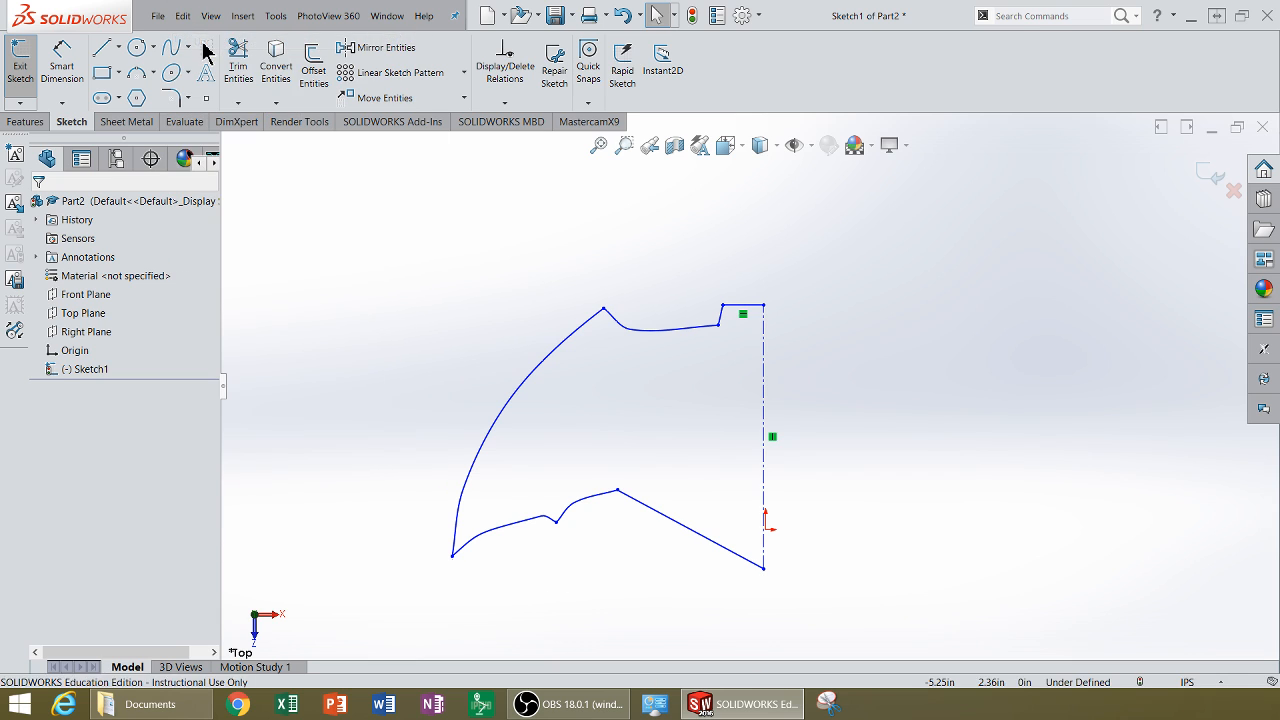
# Step: Dimension the distance from the lower-left wing tip to the centerline as 40 mm
pyautogui.click(82, 88)
pyautogui.click(453, 556)
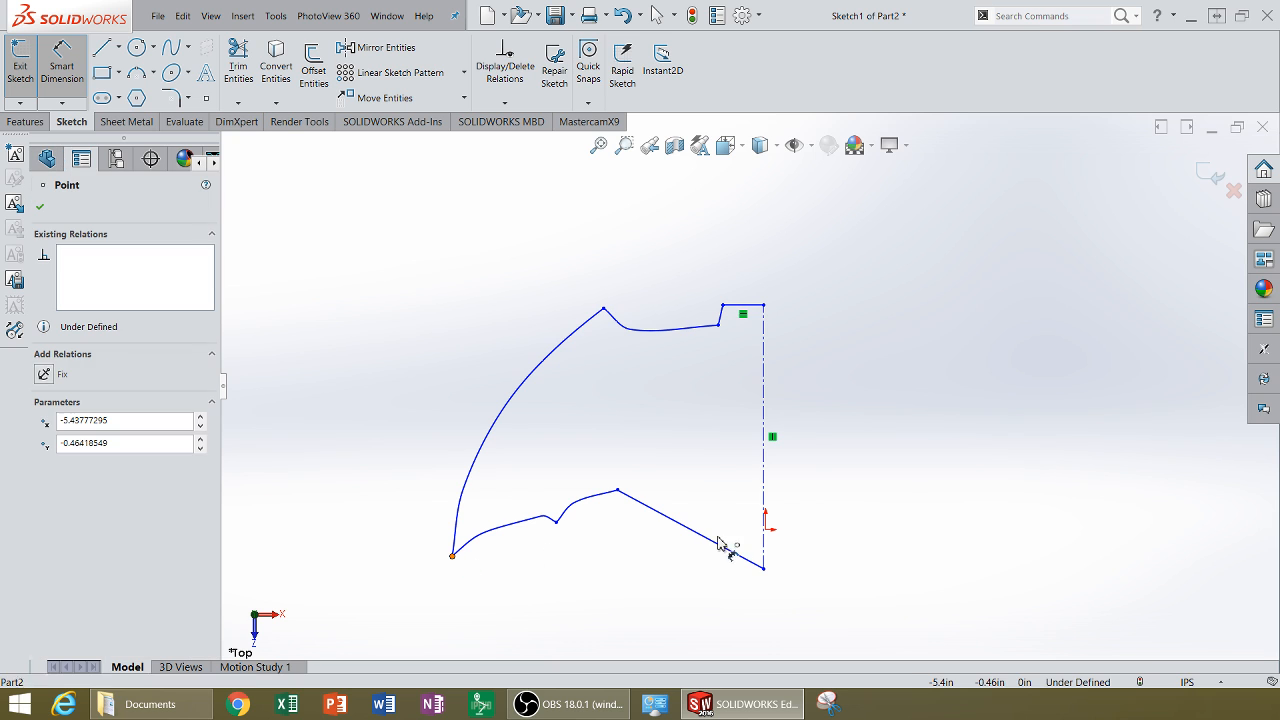
pyautogui.click(763, 566)
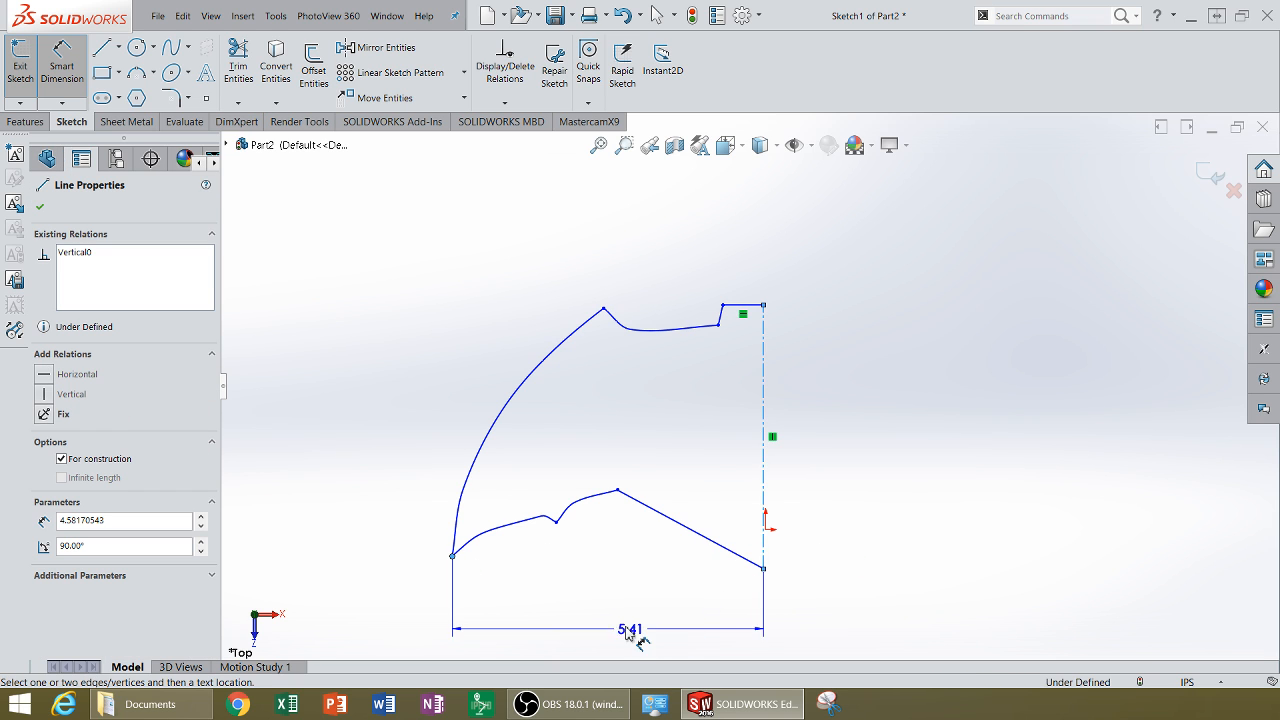
pyautogui.click(610, 621)
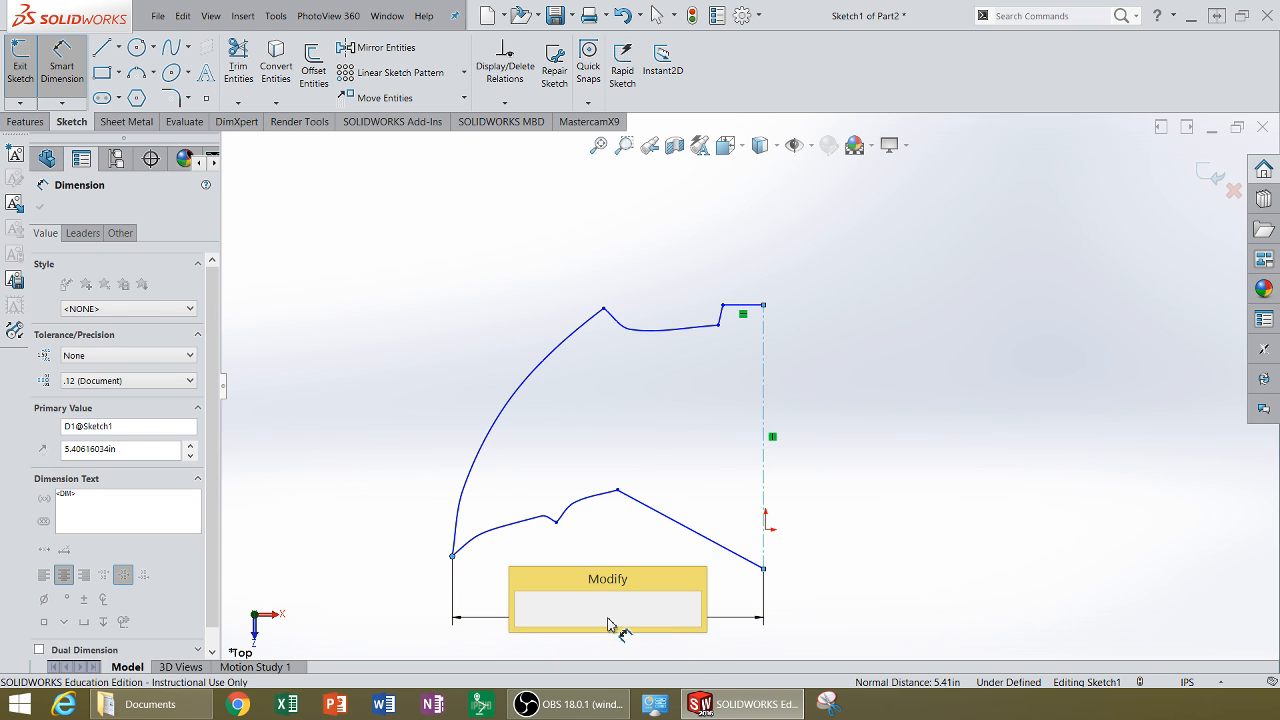
pyautogui.write('40mm')
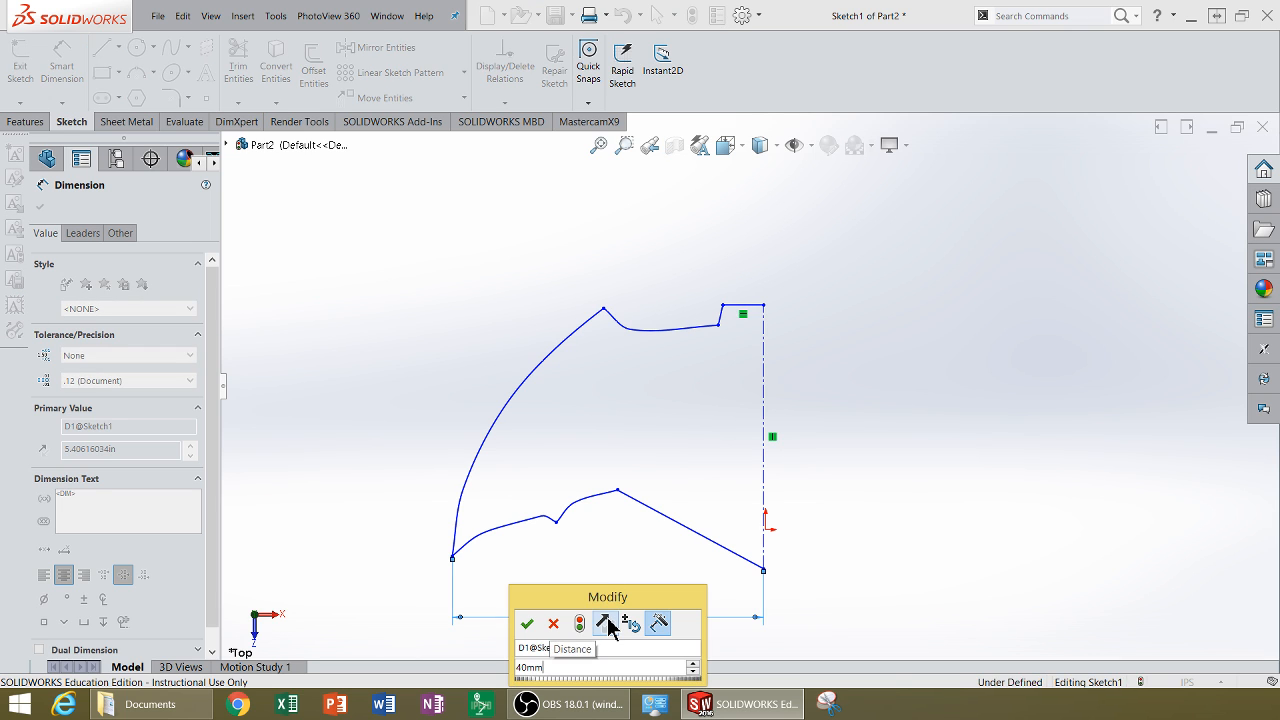
pyautogui.press('Return')
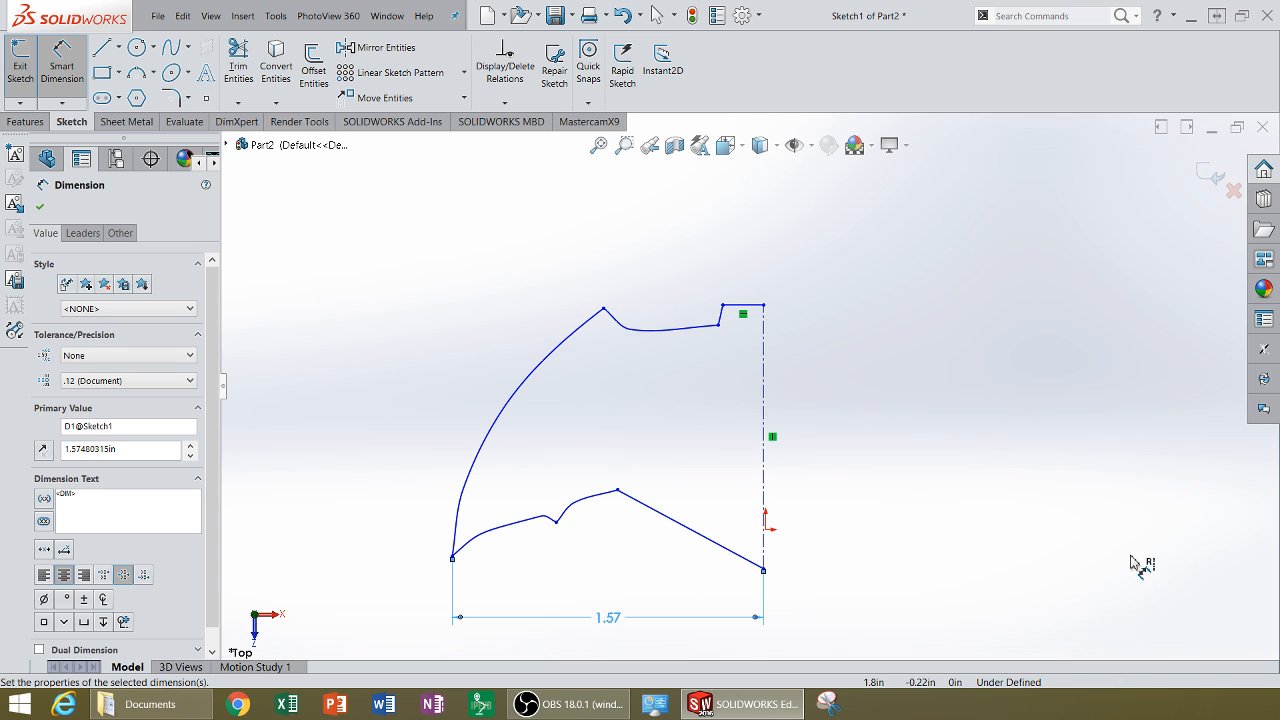
# Step: Switch the document units to MMGS (millimetre, gram, second) and reopen Sketch1 for editing
pyautogui.click(1172, 682)
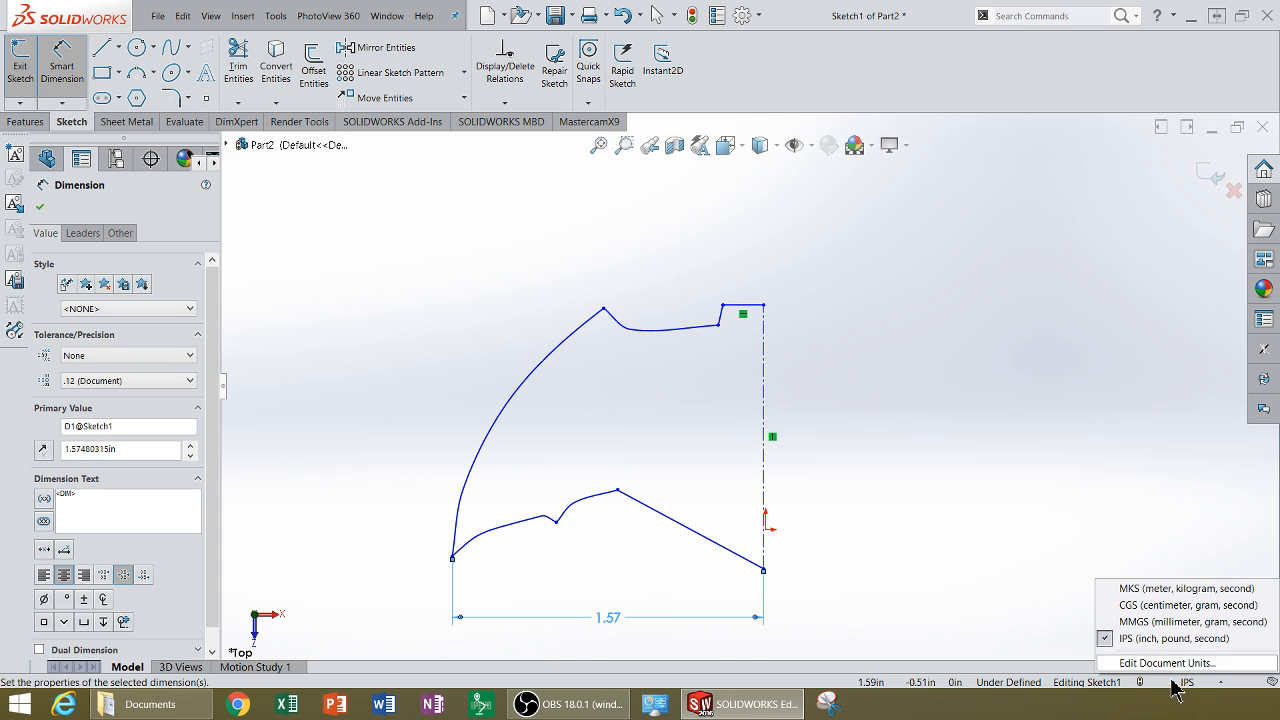
pyautogui.click(1102, 625)
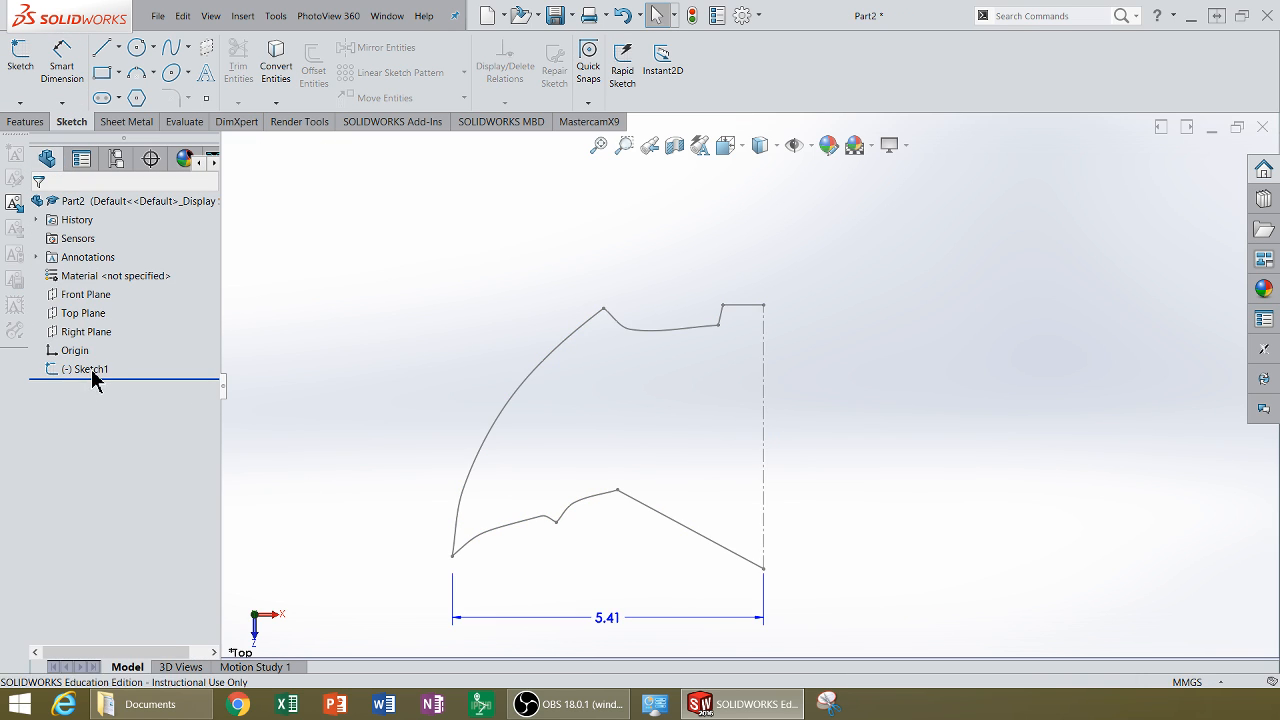
pyautogui.click(91, 370)
pyautogui.click(101, 339)
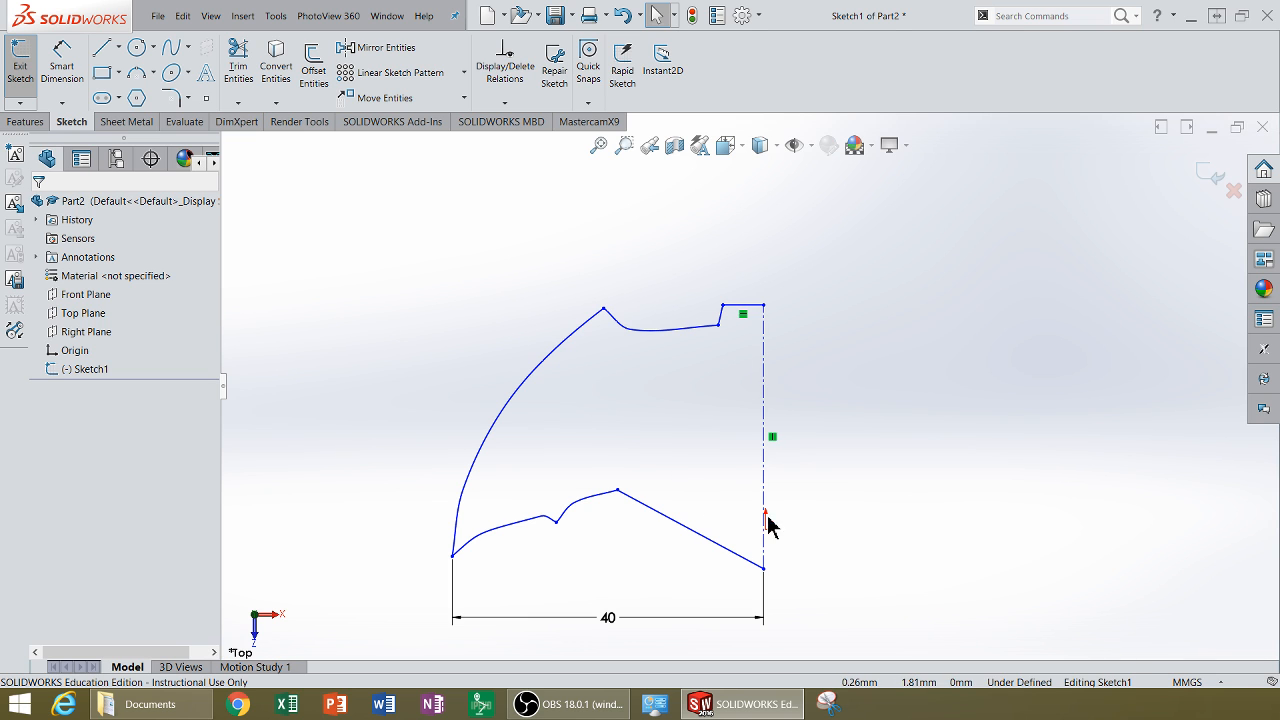
# Step: Add a coincident relation between the centerline and the origin, then rebuild the sketch
pyautogui.scroll(-4, 766, 523)
pyautogui.scroll(2, 756, 380)
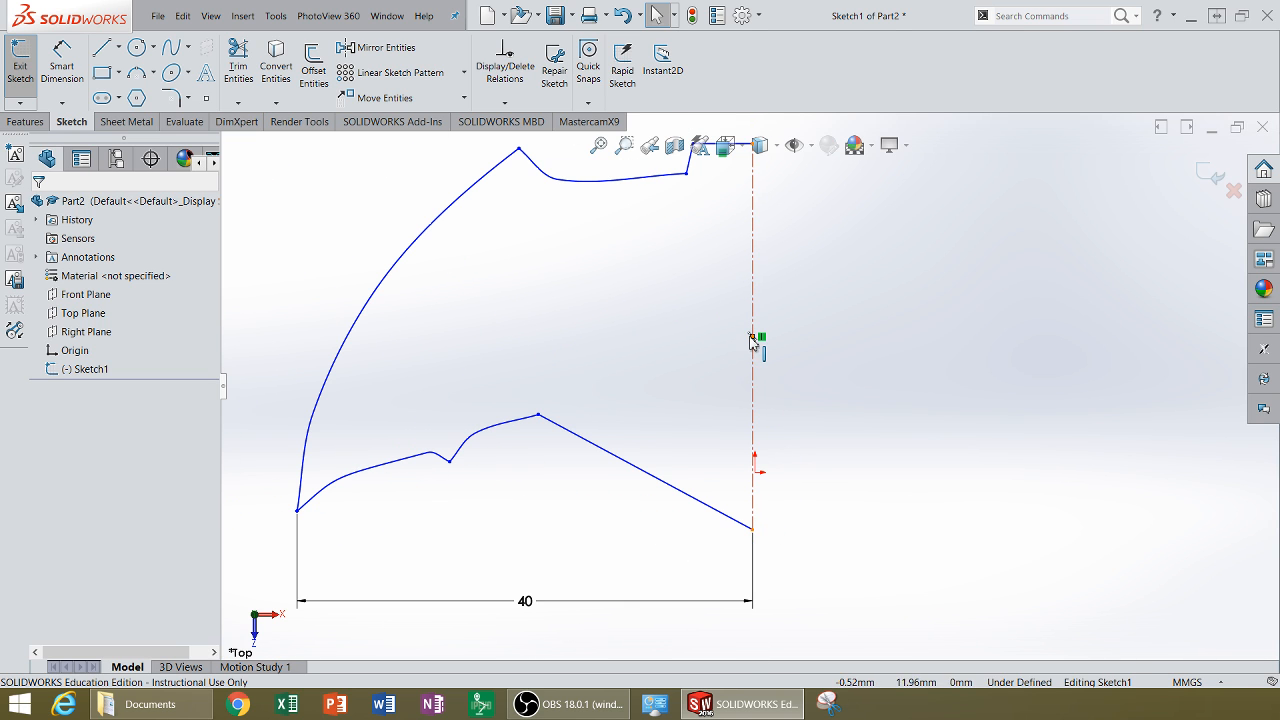
pyautogui.scroll(1, 750, 348)
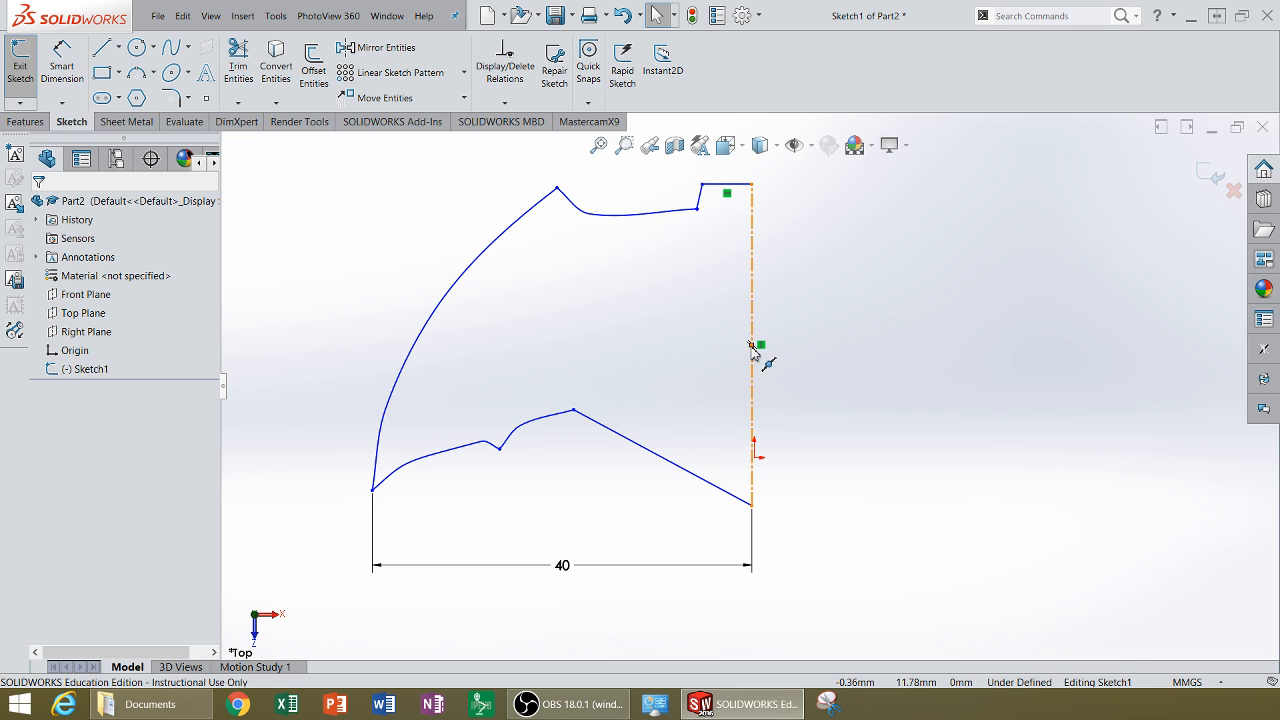
pyautogui.click(752, 349)
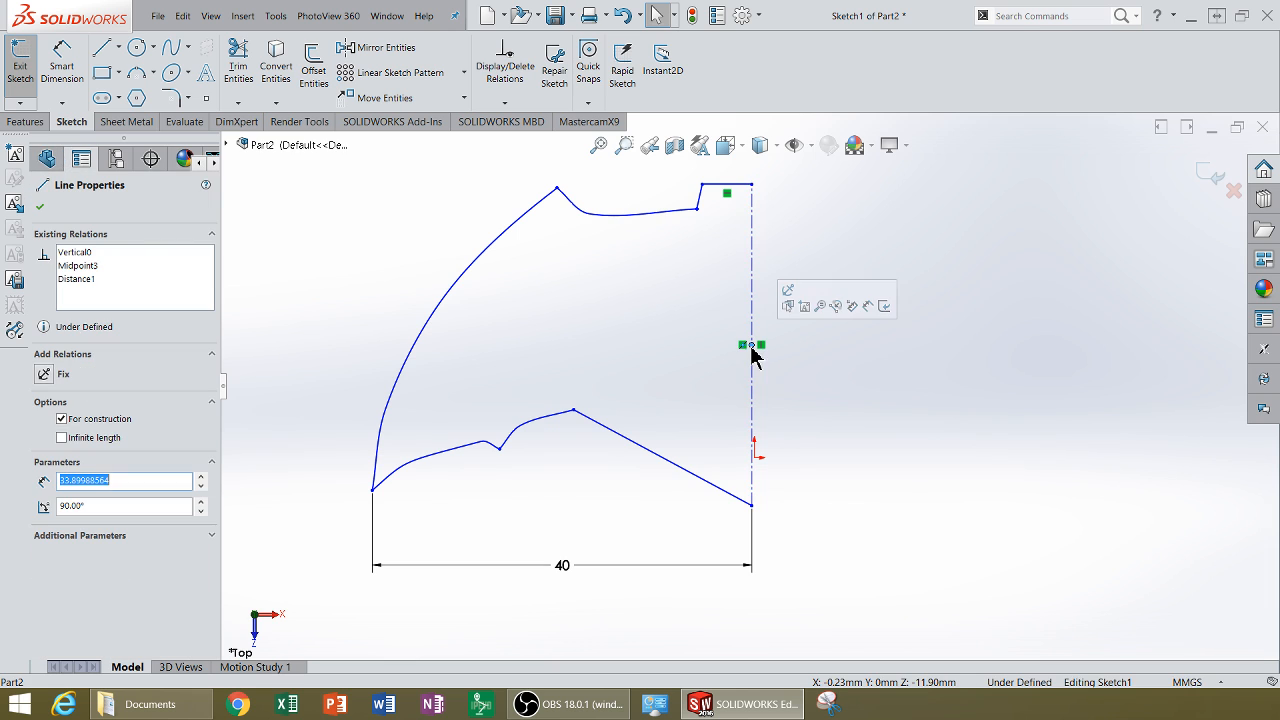
pyautogui.keyDown('ctrl'); pyautogui.click(757, 459); pyautogui.keyUp('ctrl')
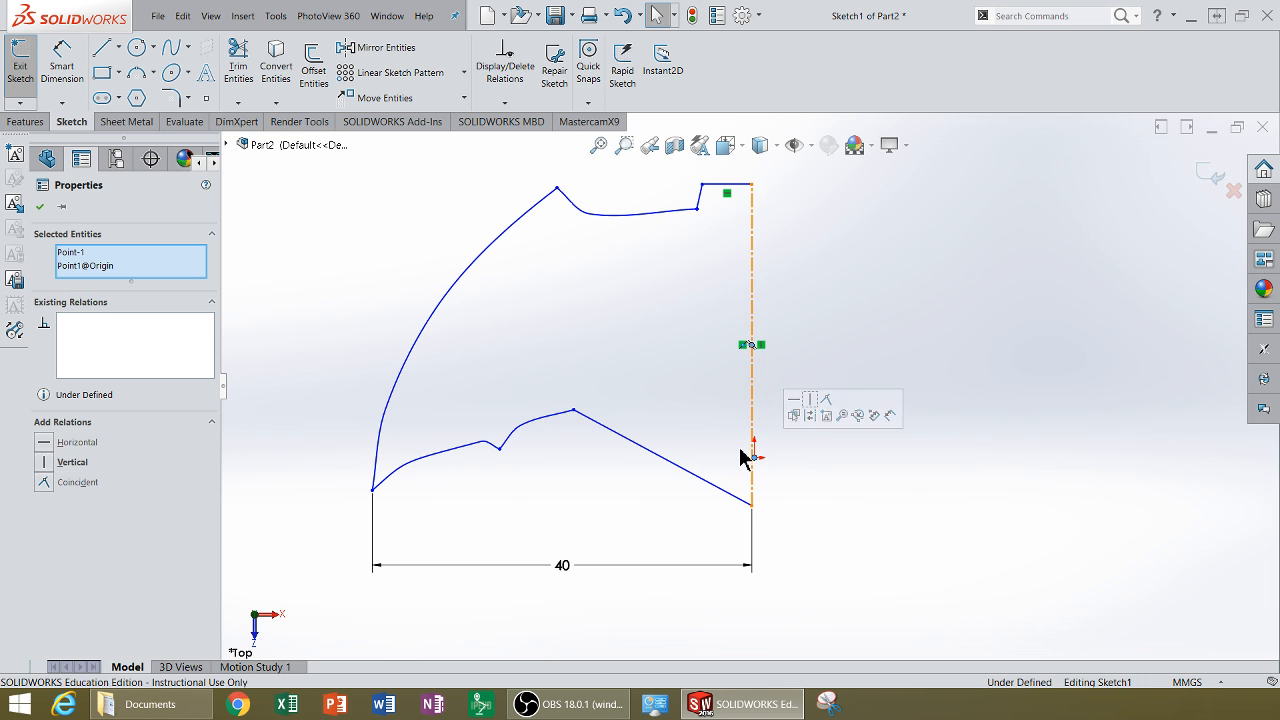
pyautogui.click(45, 483)
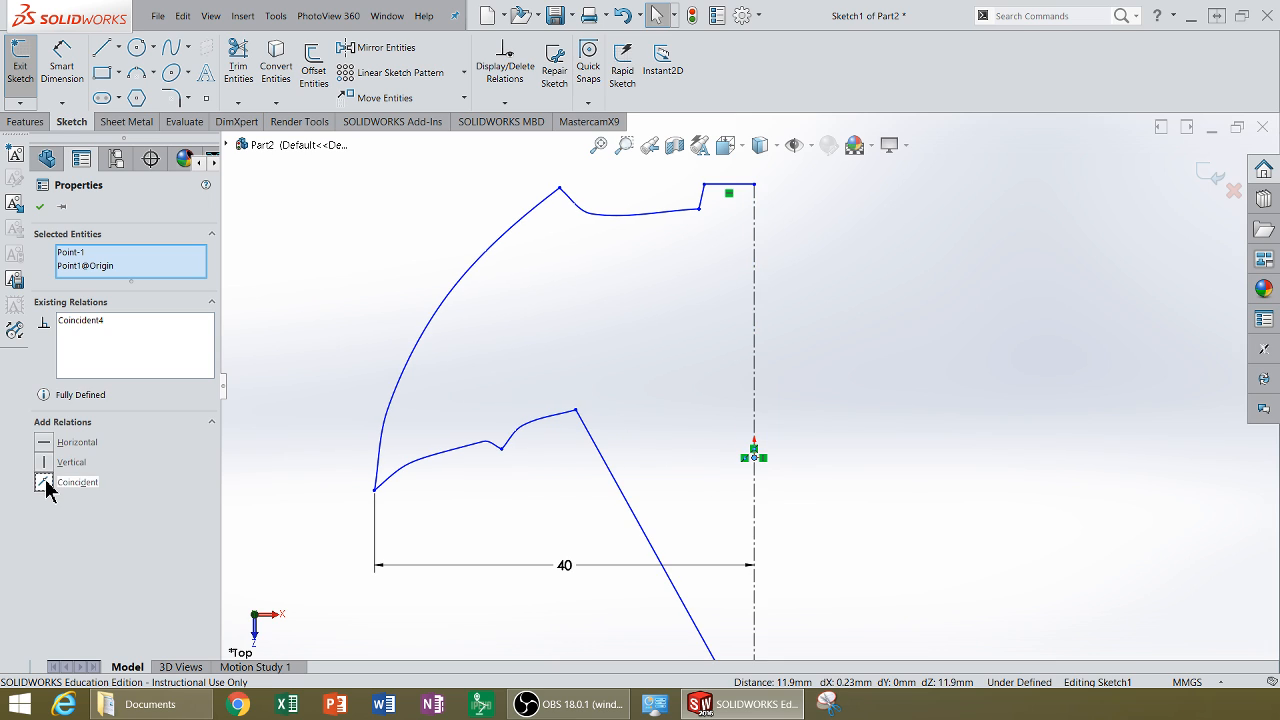
pyautogui.click(183, 16)
pyautogui.click(200, 220)
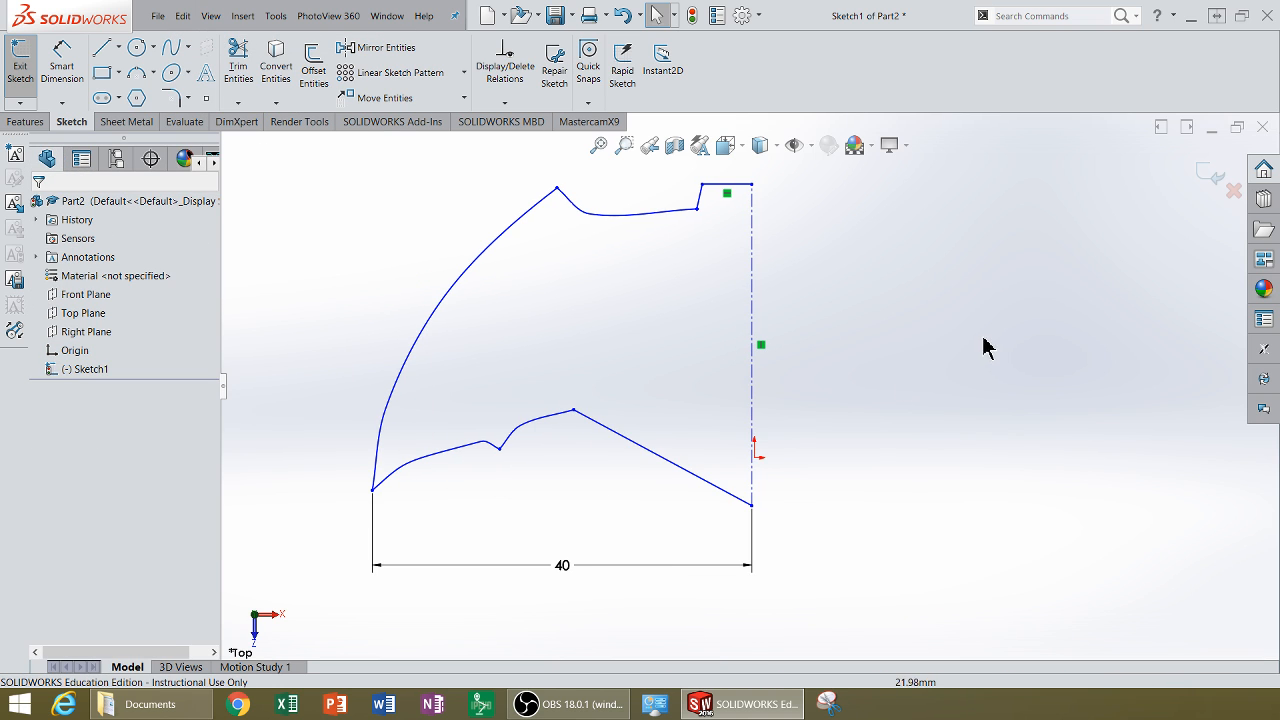
# Step: Dimension the centerline's length between its top and bottom endpoints as 34 mm
pyautogui.click(62, 62)
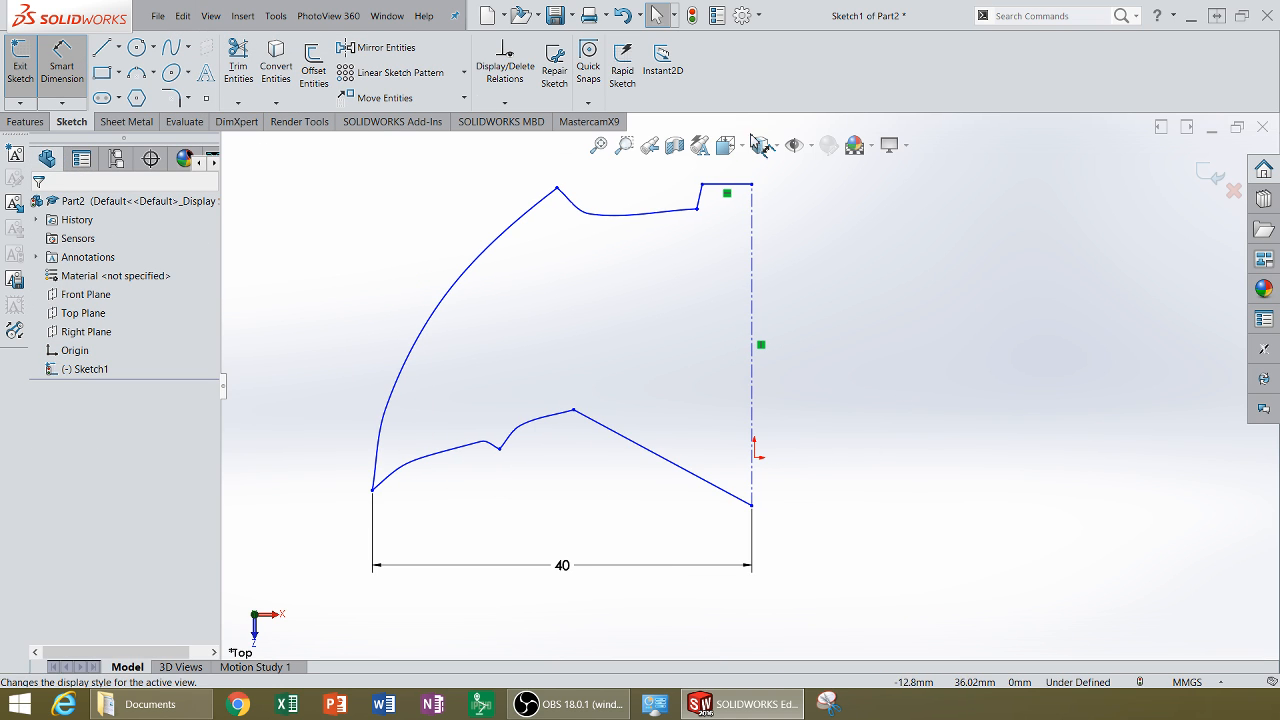
pyautogui.click(752, 186)
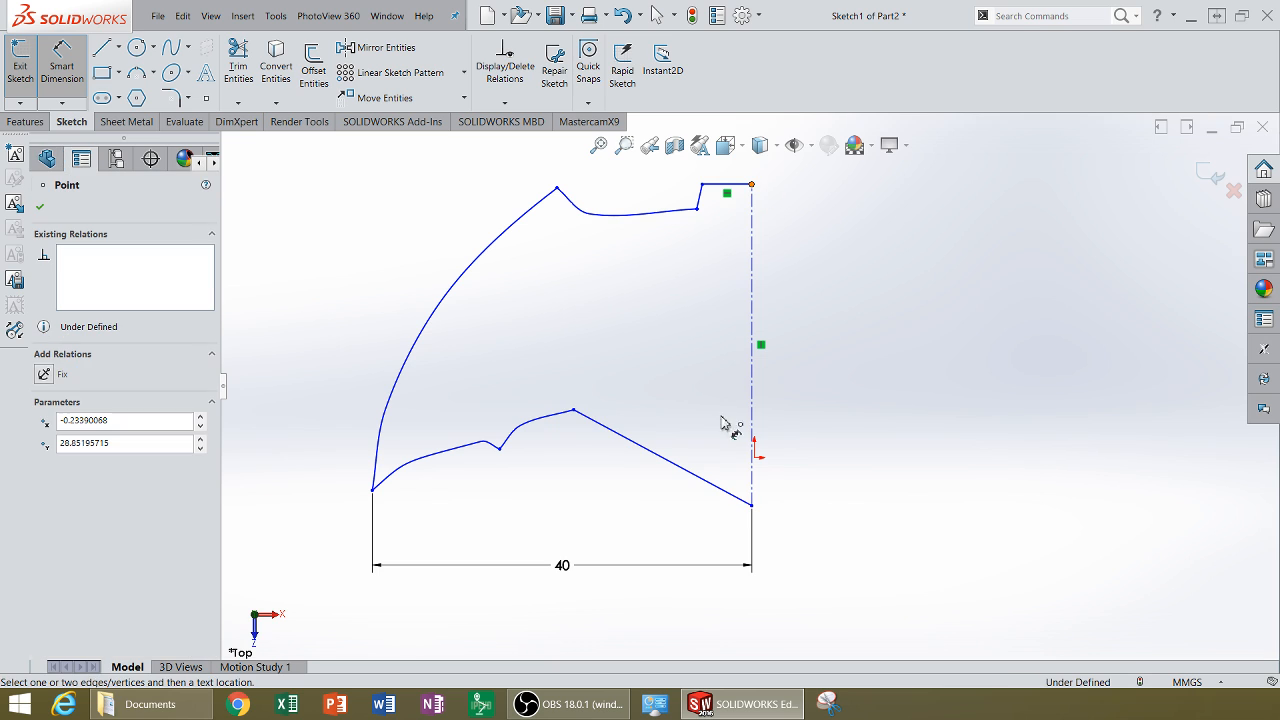
pyautogui.click(753, 507)
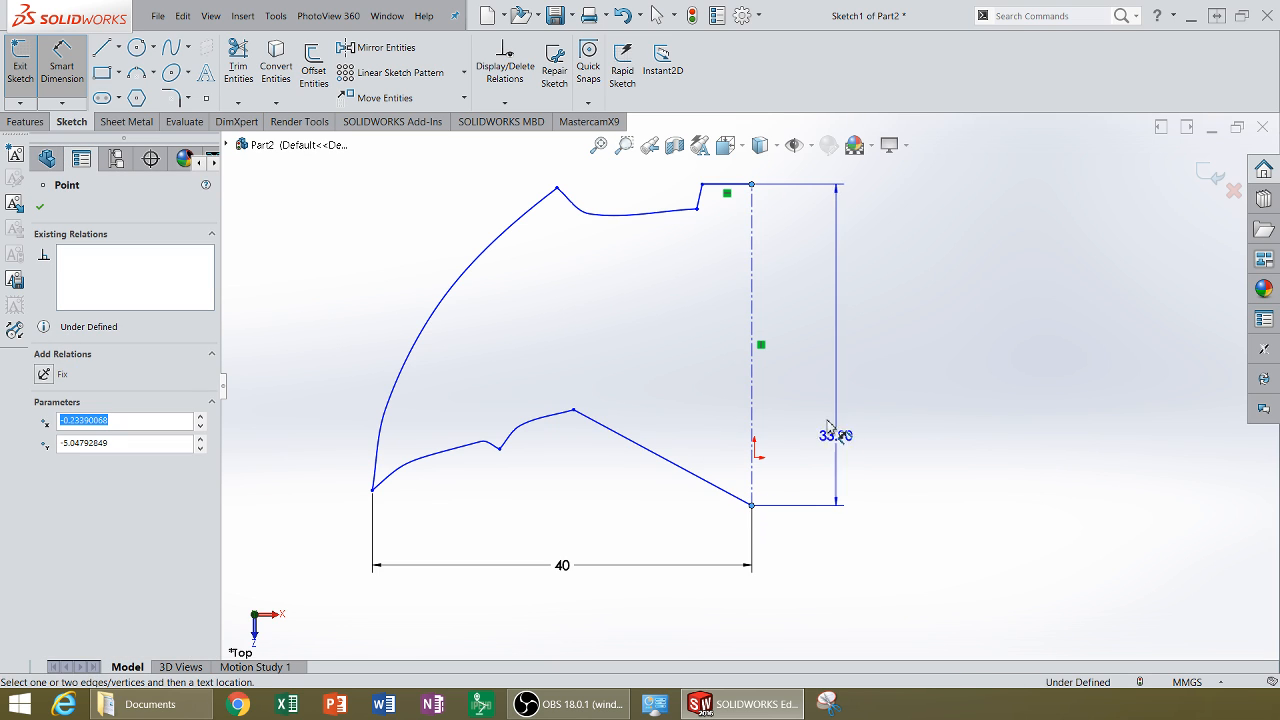
pyautogui.click(862, 350)
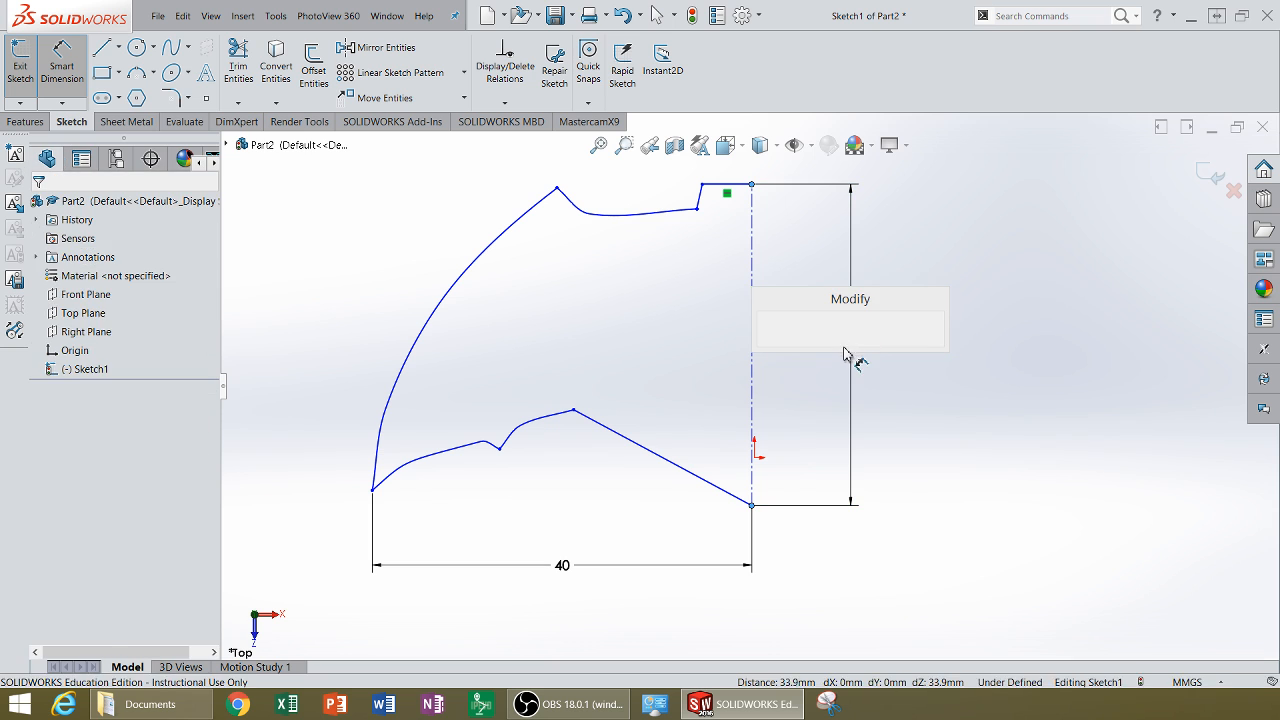
pyautogui.write('34')
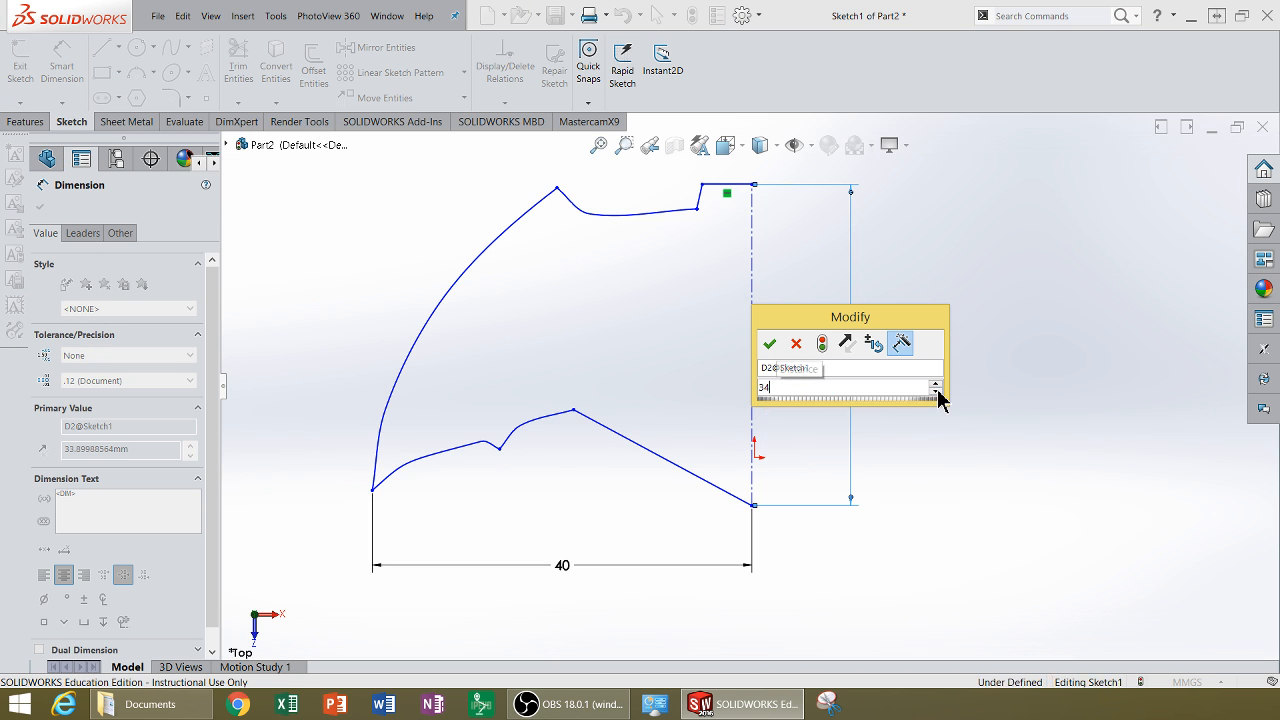
pyautogui.press('Return')
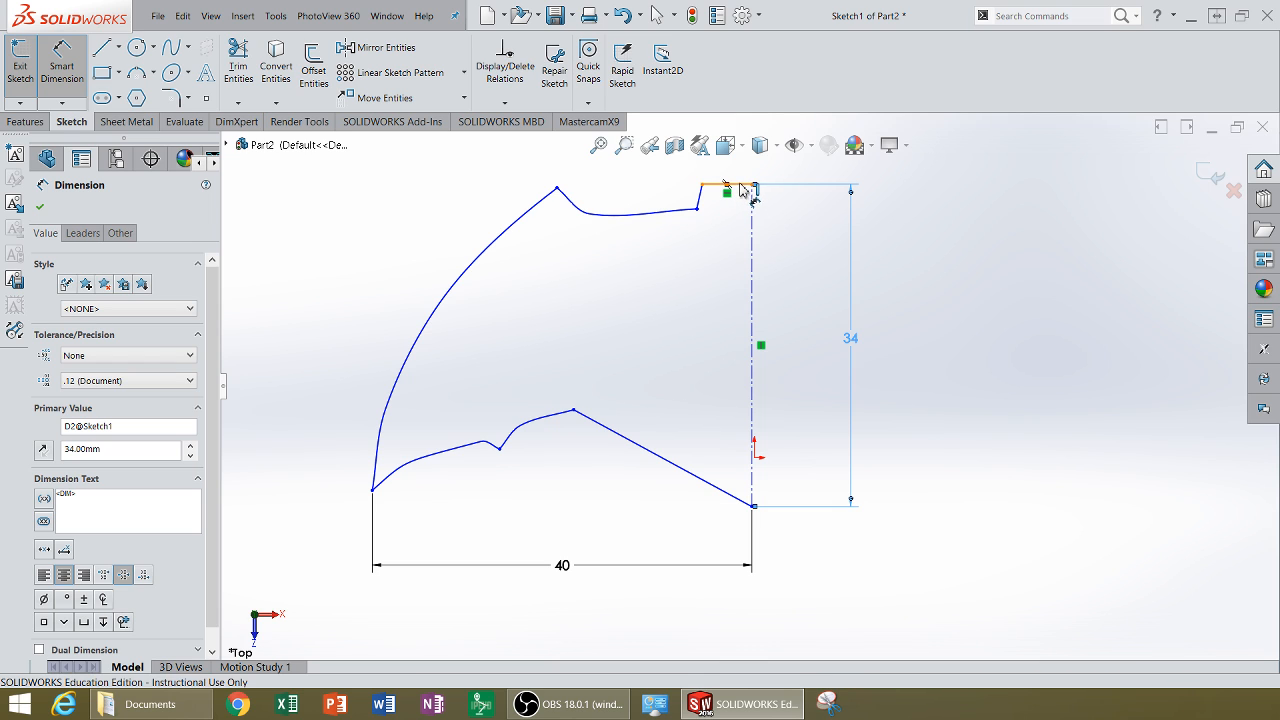
# Step: Dimension the short top edge next to the notch as 5.5 mm
pyautogui.click(745, 187)
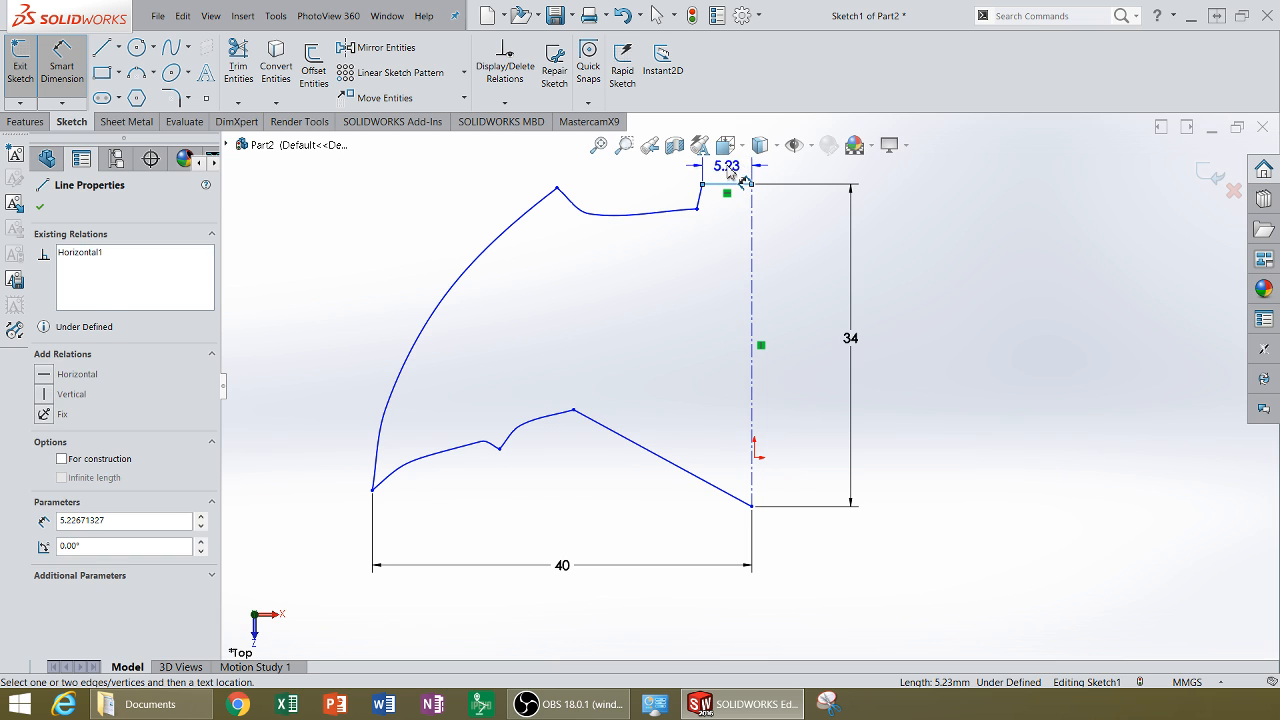
pyautogui.click(731, 172)
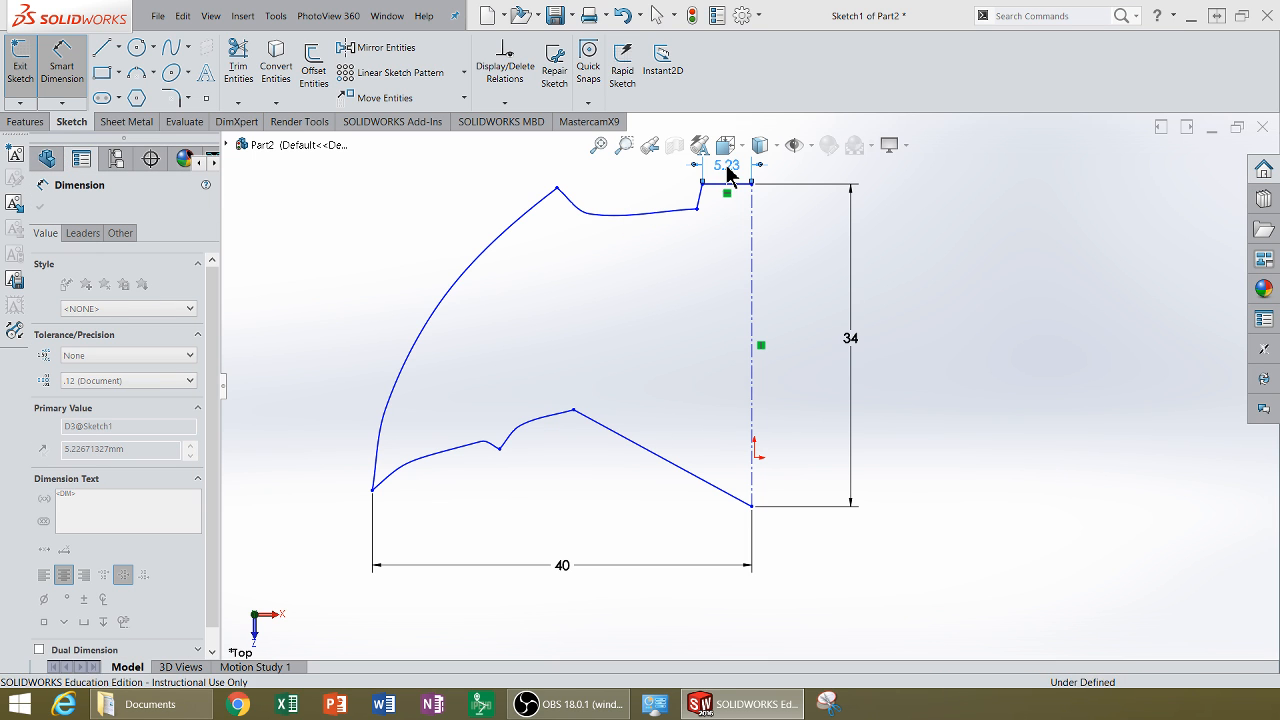
pyautogui.write('5.5')
pyautogui.press('Return')
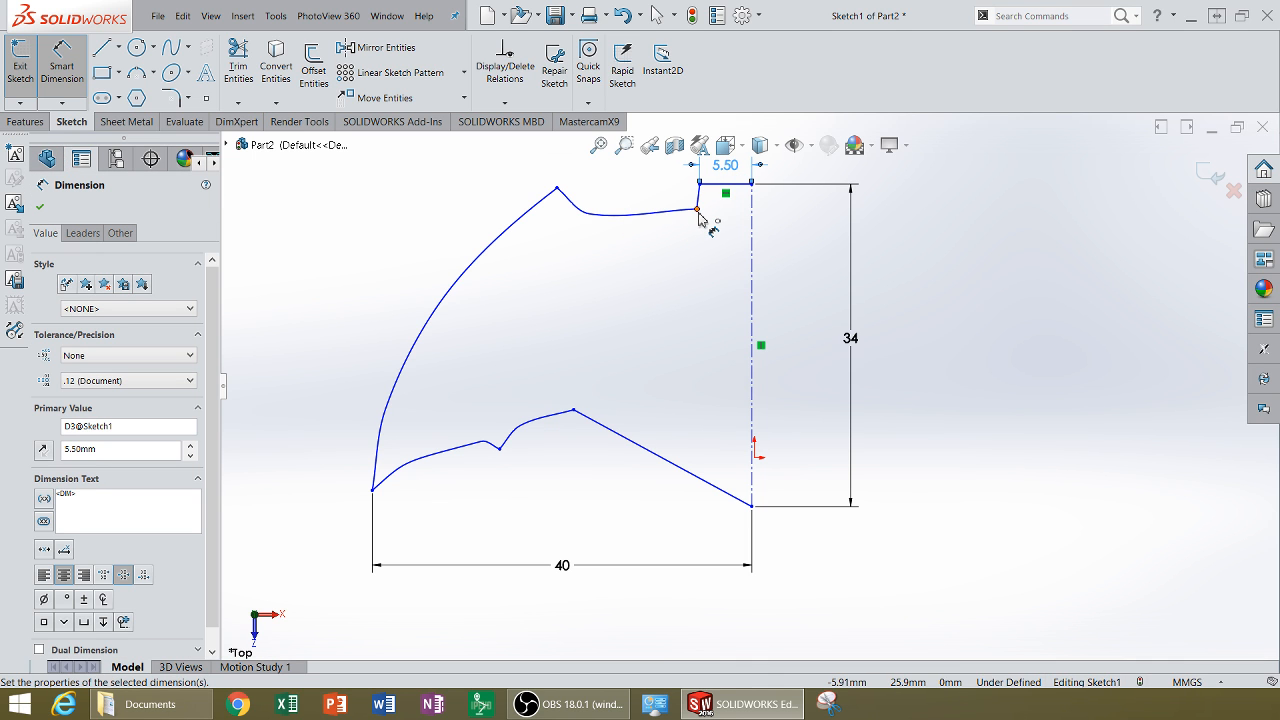
# Step: Dimension the vertical distance from the notch's lower corner to the centerline's bottom endpoint as 31 mm
pyautogui.click(698, 211)
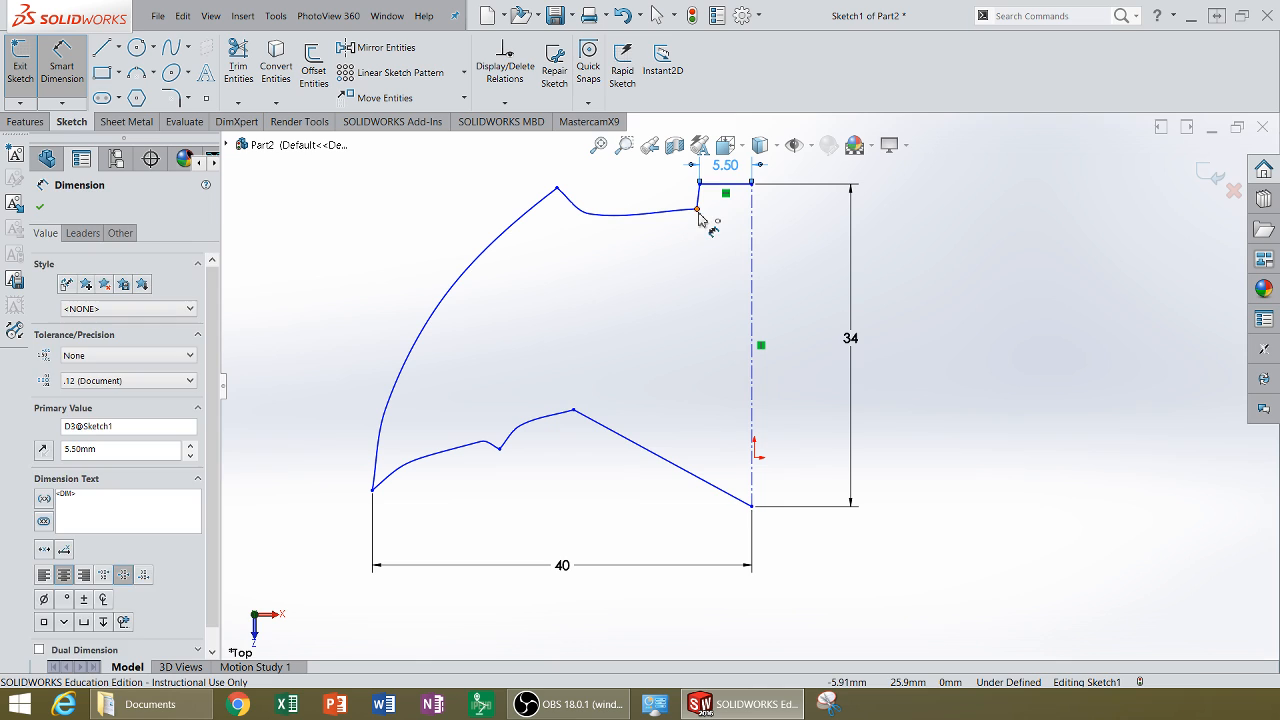
pyautogui.click(751, 507)
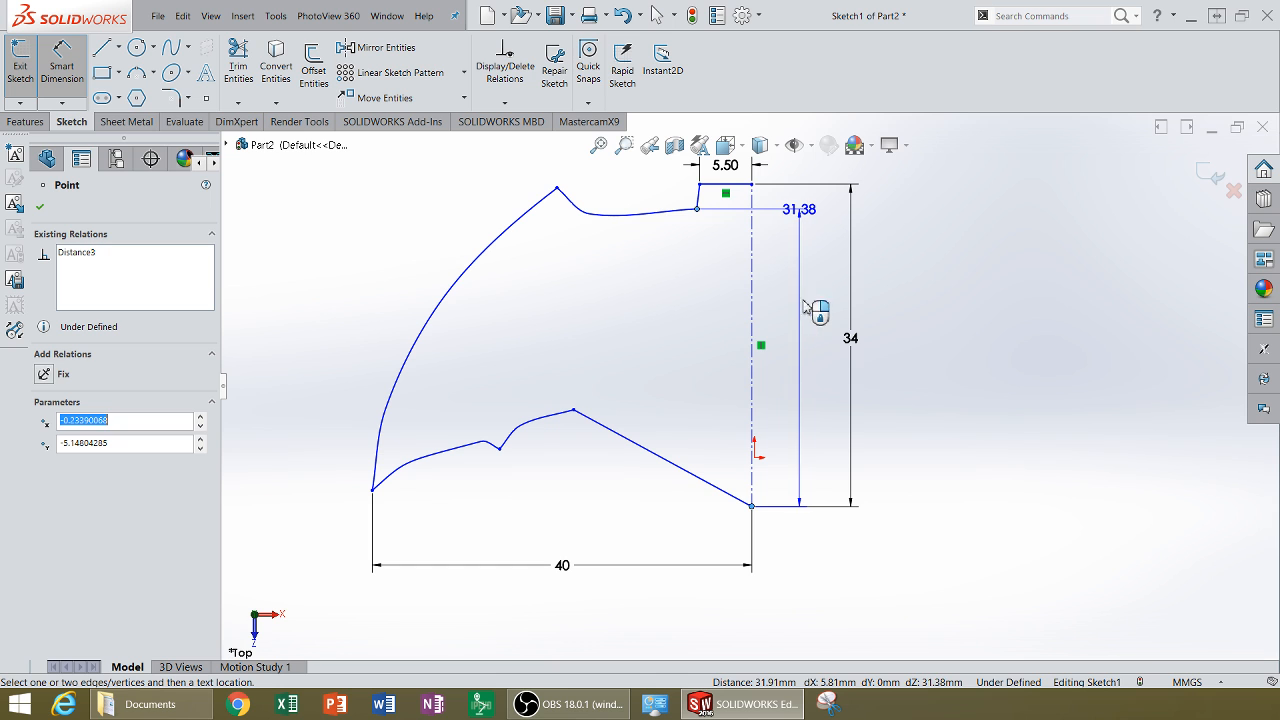
pyautogui.click(803, 336)
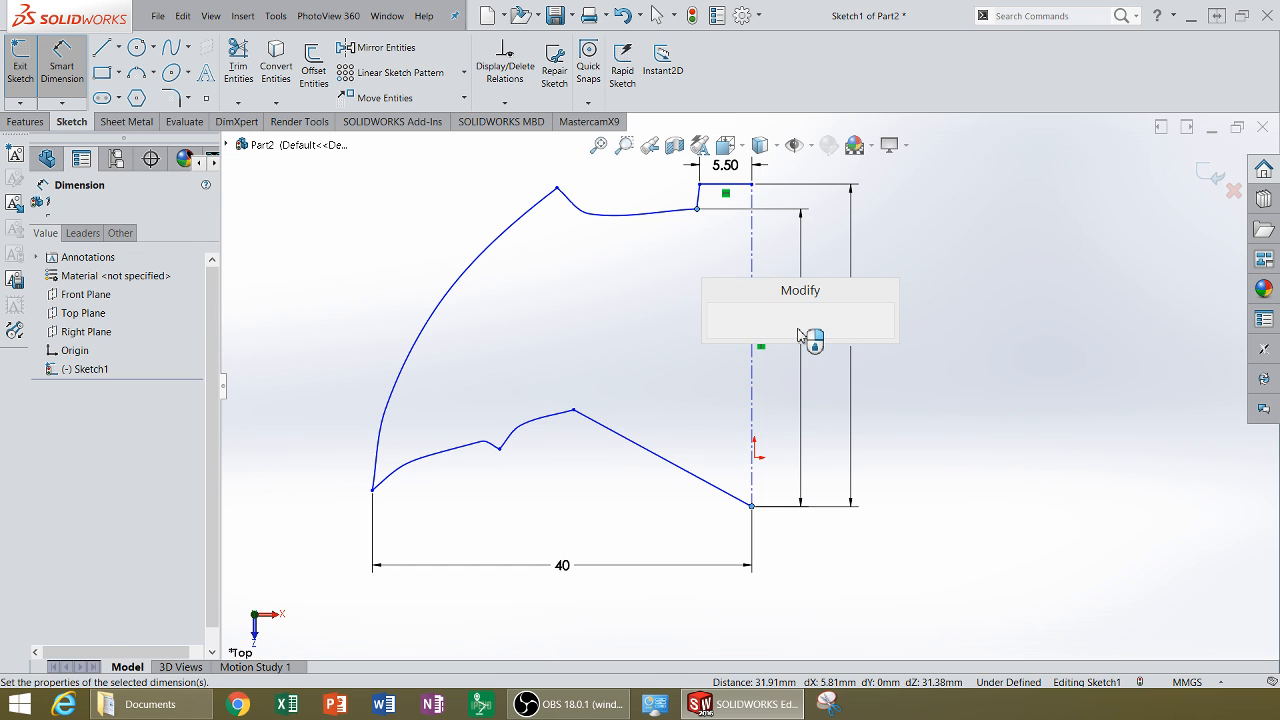
pyautogui.write('31')
pyautogui.press('Return')
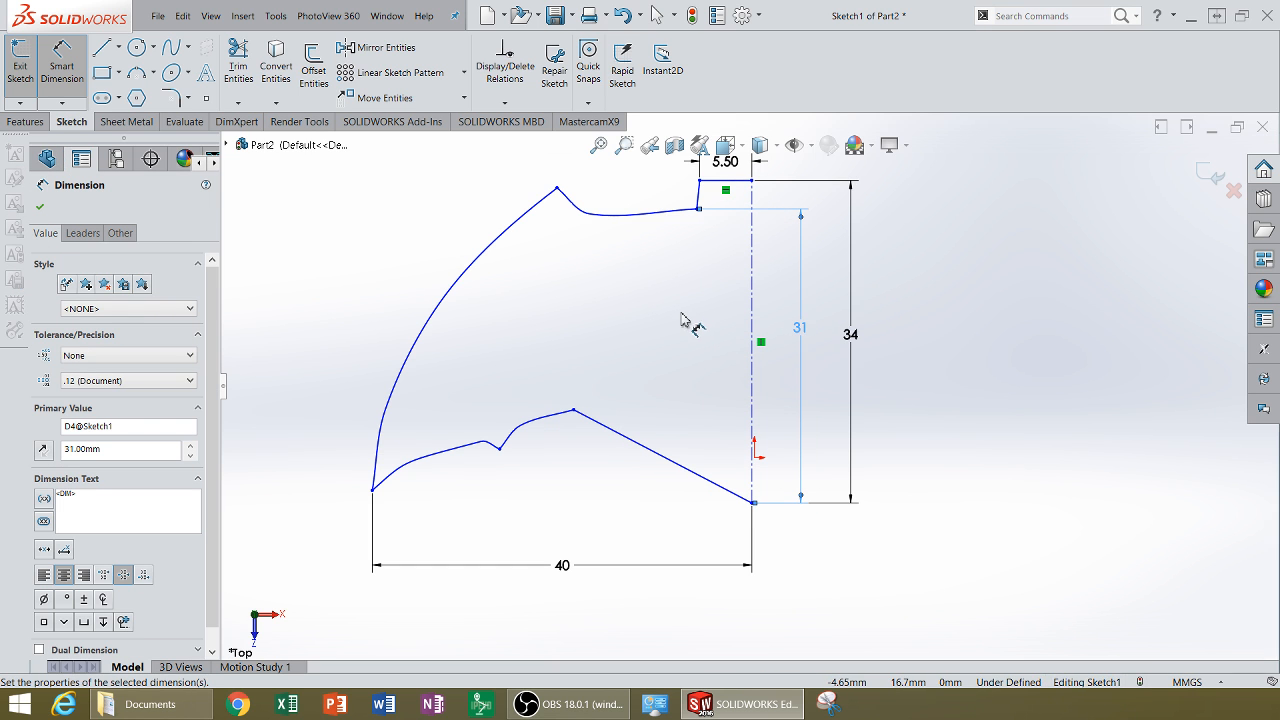
# Step: Dimension the height of the upper spline's peak above the centerline's bottom endpoint as 33 mm
pyautogui.click(558, 190)
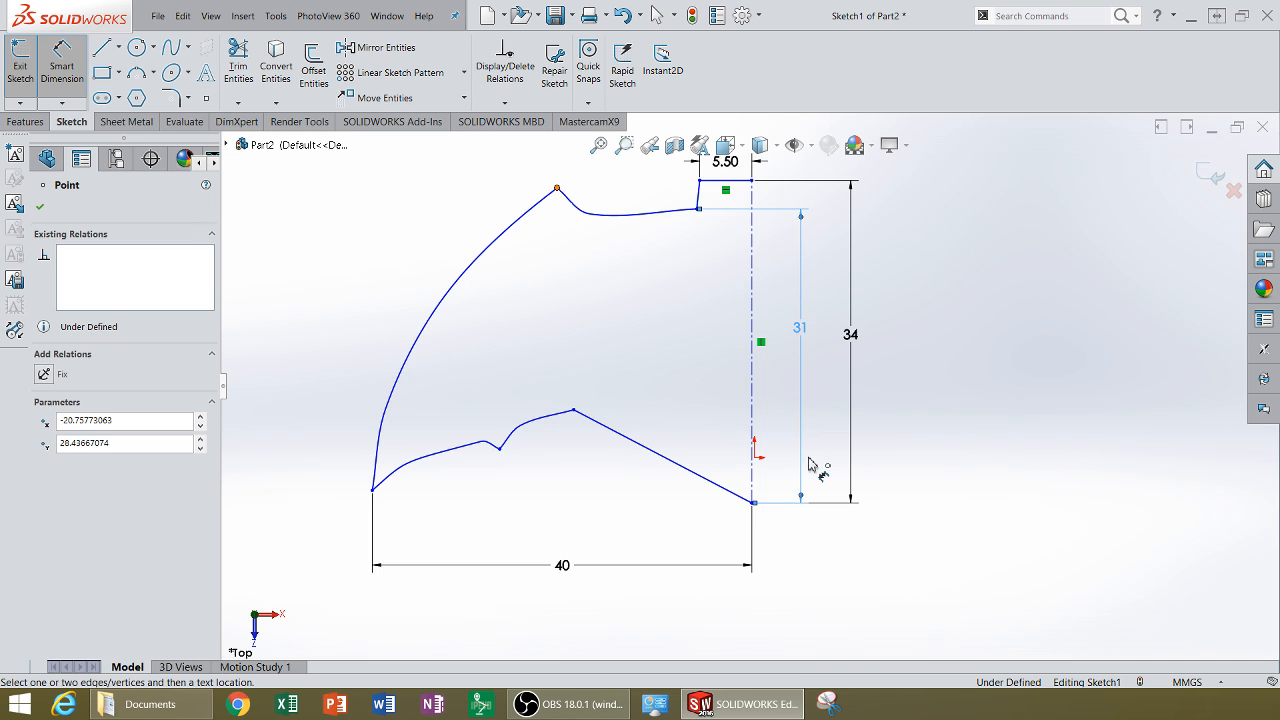
pyautogui.click(752, 503)
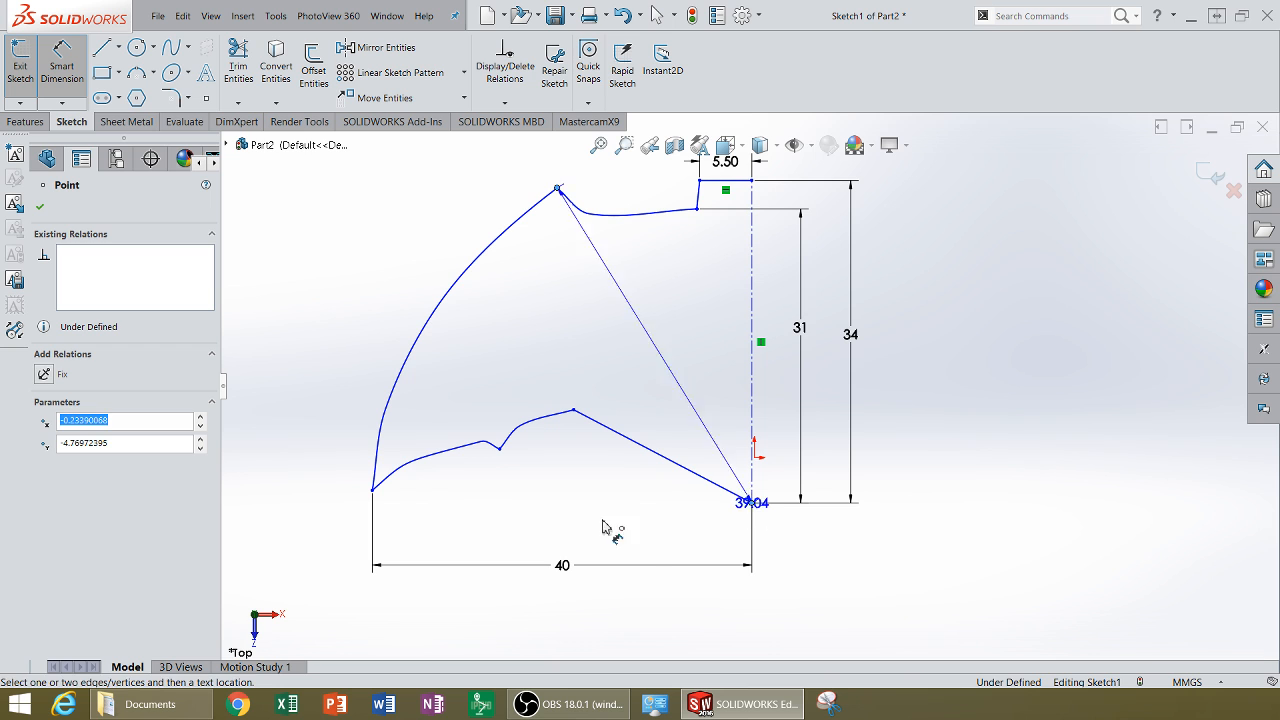
pyautogui.click(301, 391)
pyautogui.write('33')
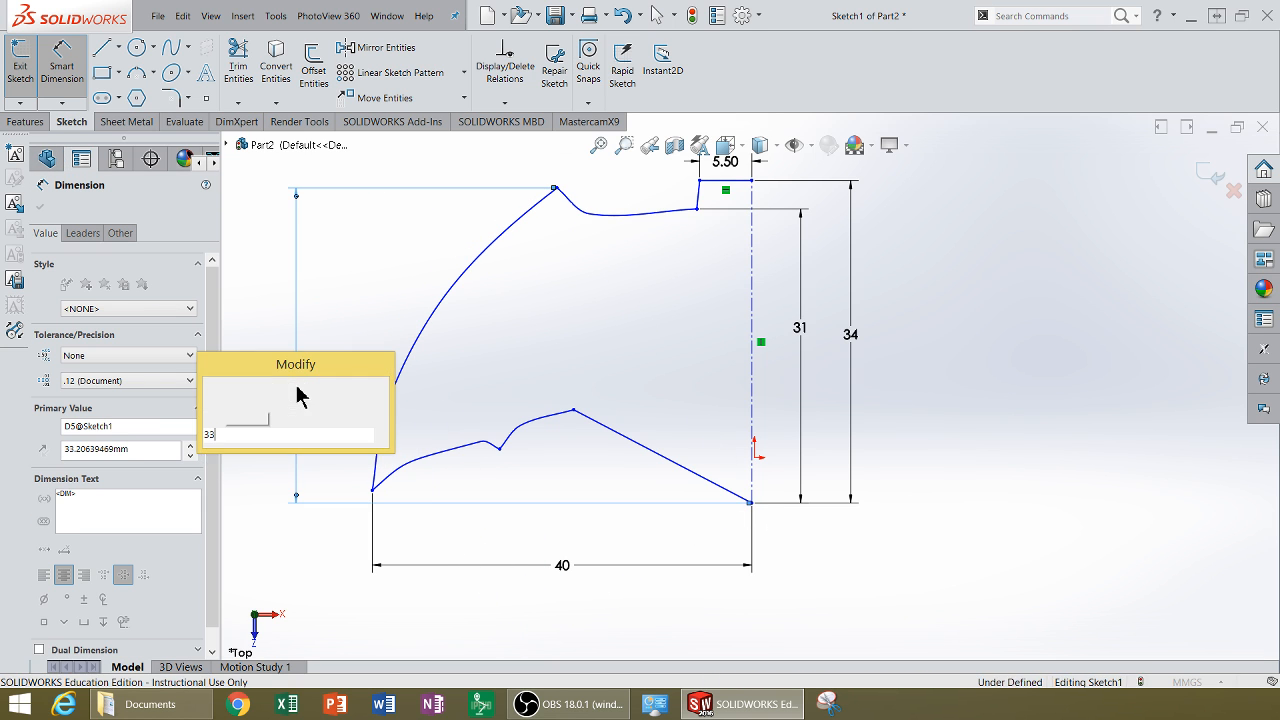
pyautogui.press('Return')
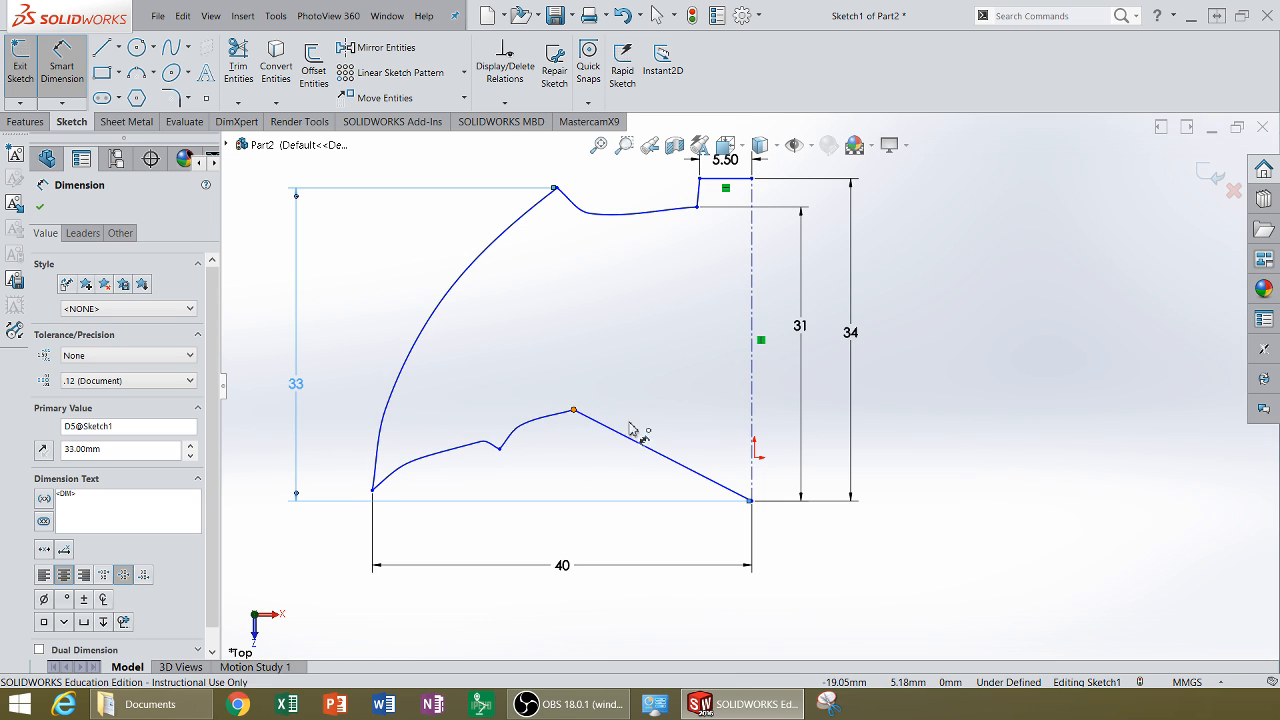
# Step: Dimension the height of the lower peak above the centerline's bottom endpoint as 9.50 mm
pyautogui.click(752, 501)
pyautogui.click(573, 410)
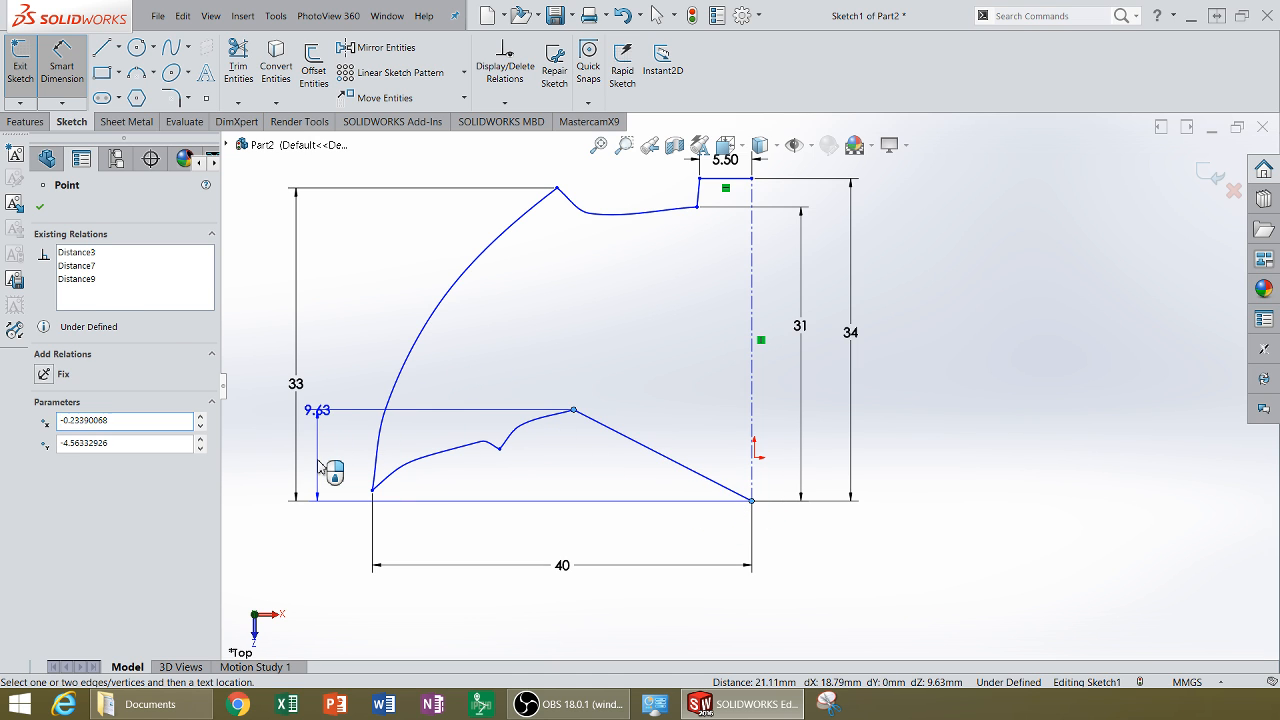
pyautogui.click(319, 467)
pyautogui.press('Return')
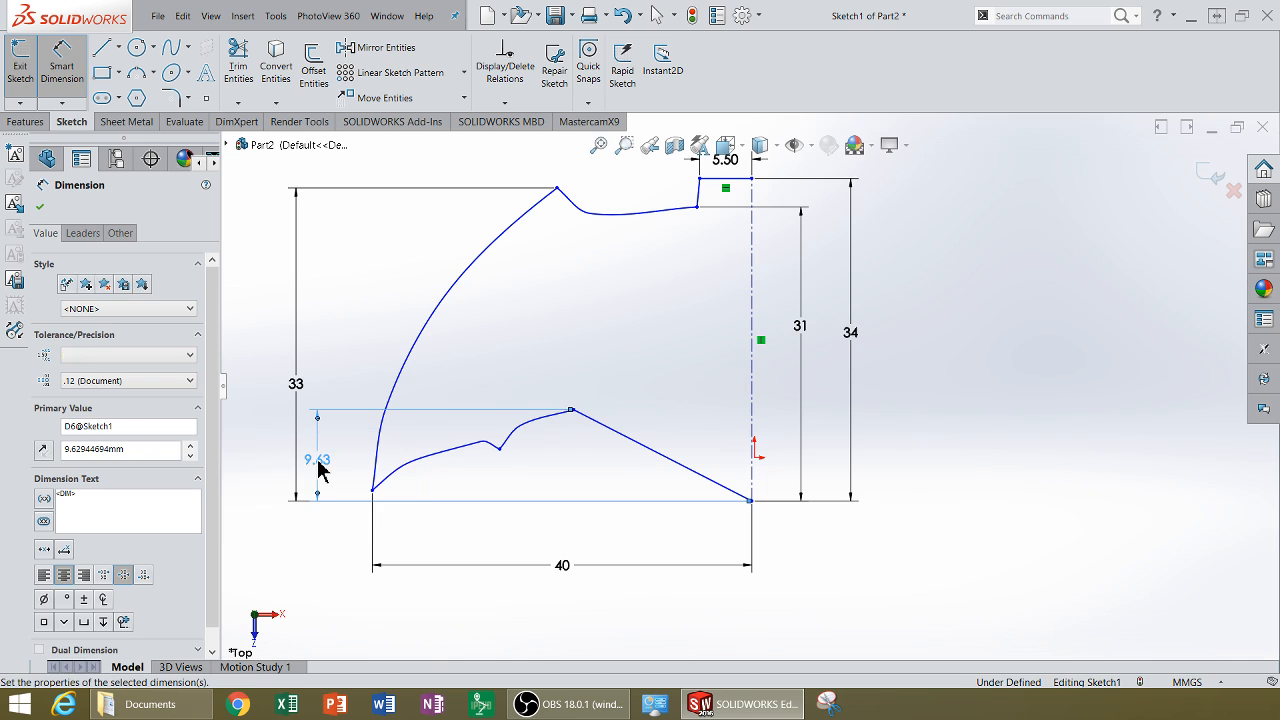
# Step: Dimension the height of the small notch point on the lower edge as 5.5 mm
pyautogui.click(753, 501)
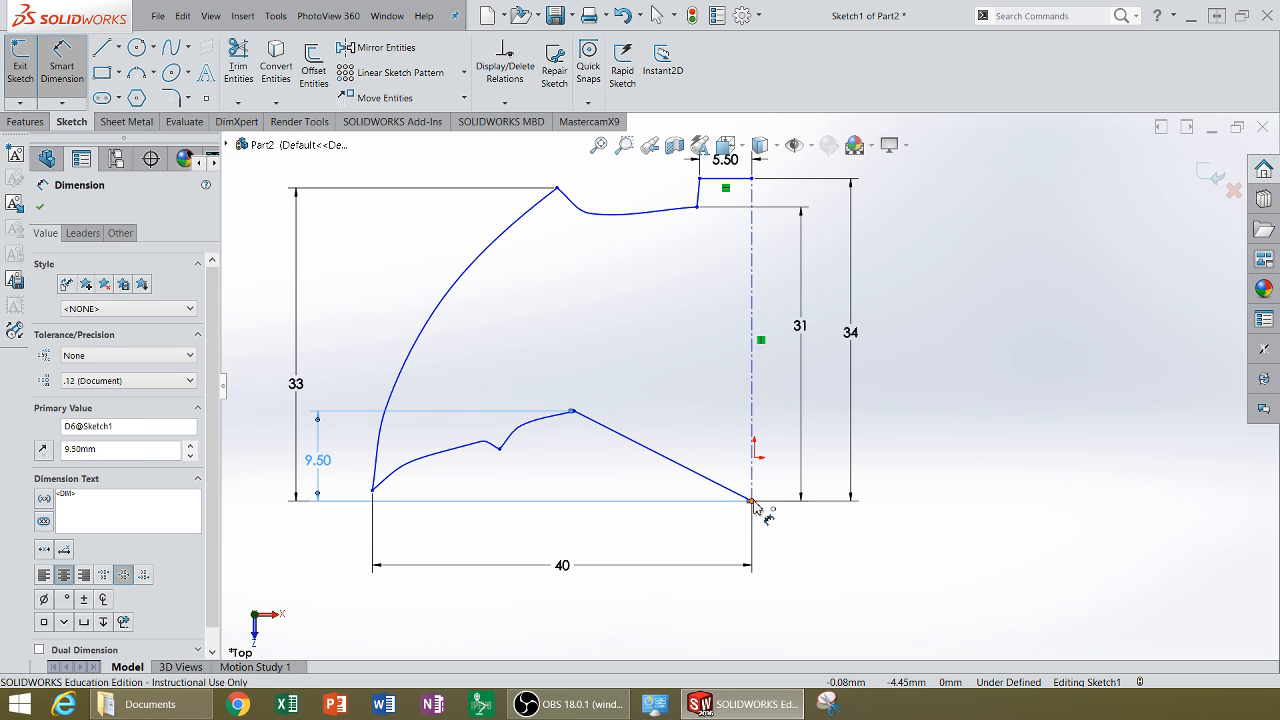
pyautogui.click(501, 451)
pyautogui.click(434, 502)
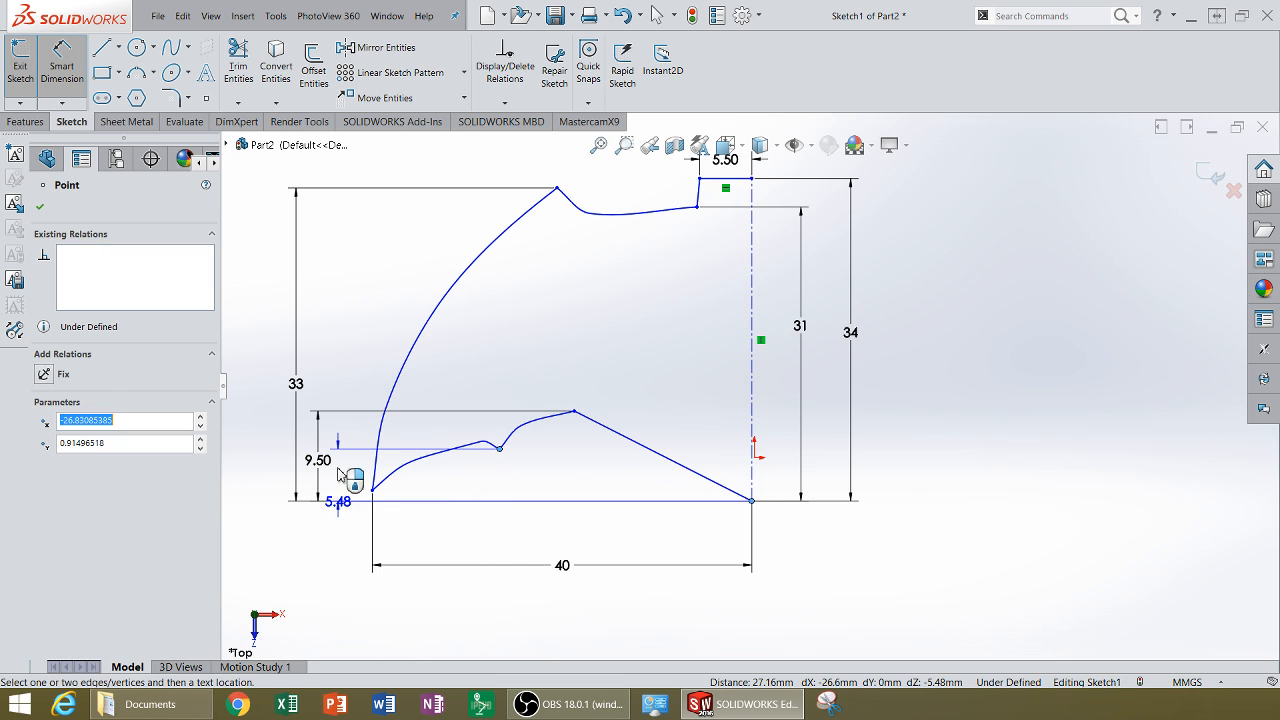
pyautogui.click(343, 502)
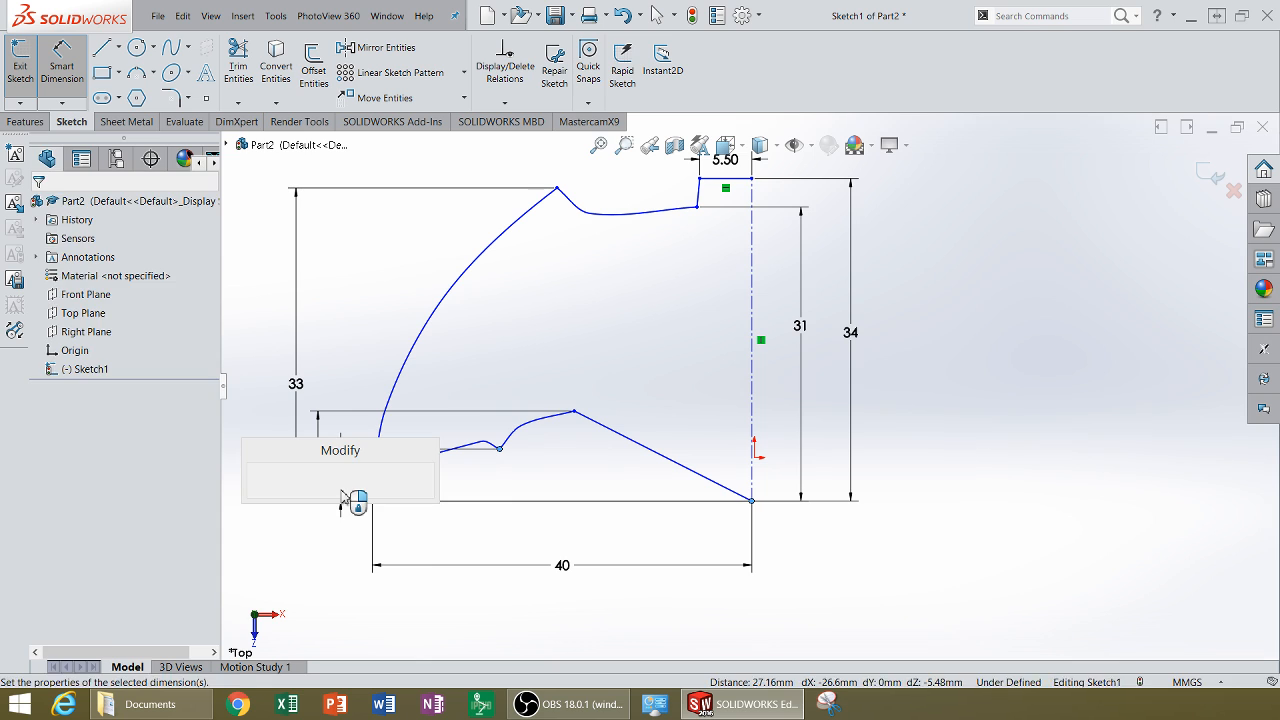
pyautogui.write('5.5')
pyautogui.press('Return')
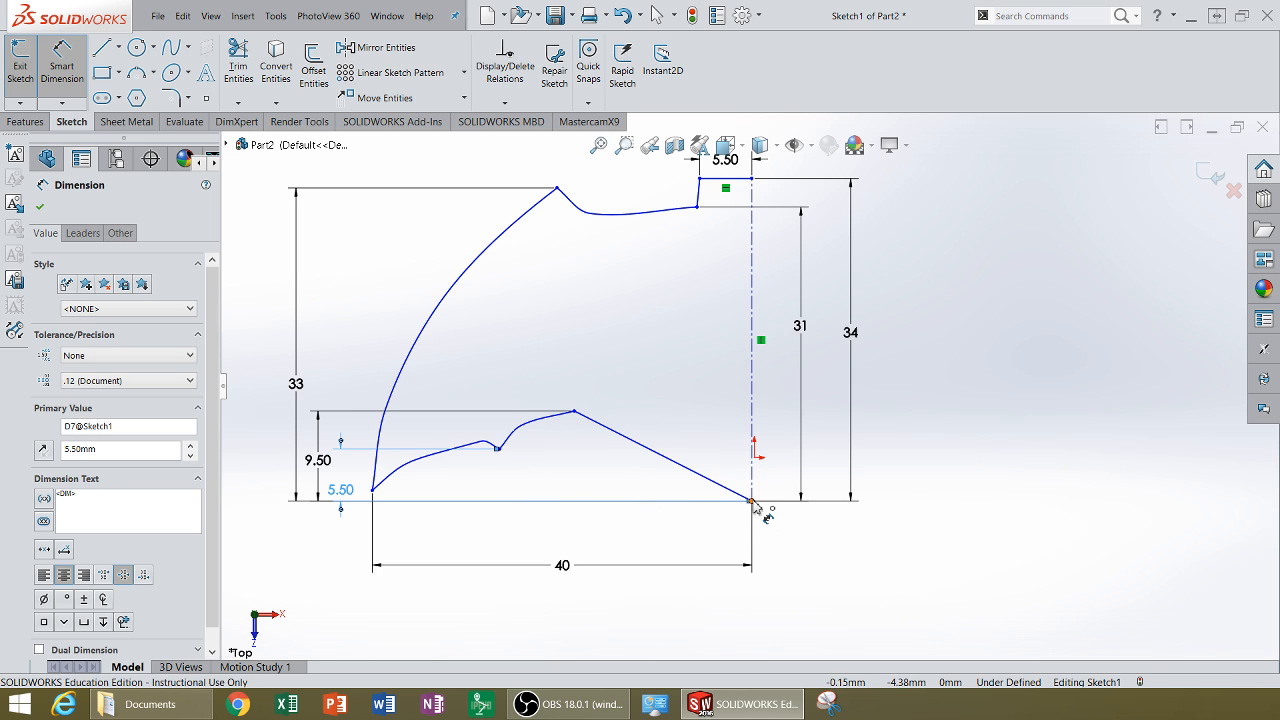
pyautogui.click(573, 412)
pyautogui.click(577, 418)
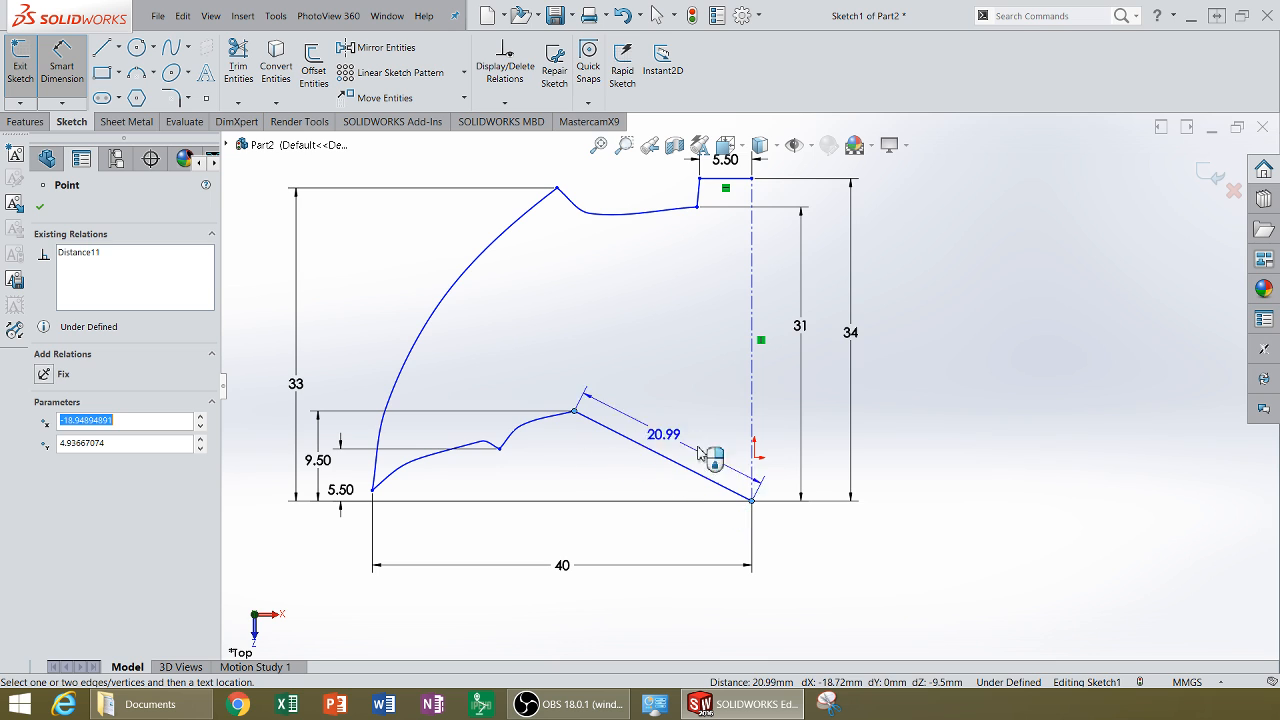
pyautogui.click(777, 456)
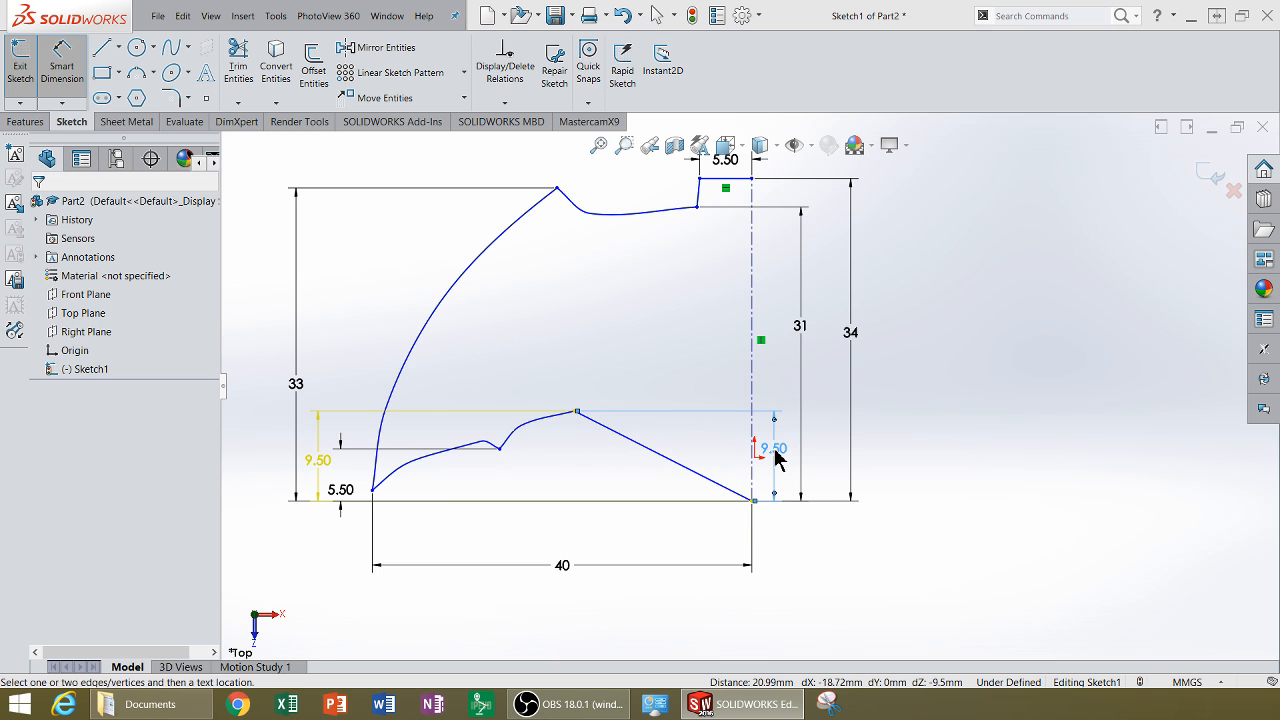
pyautogui.press('Escape')
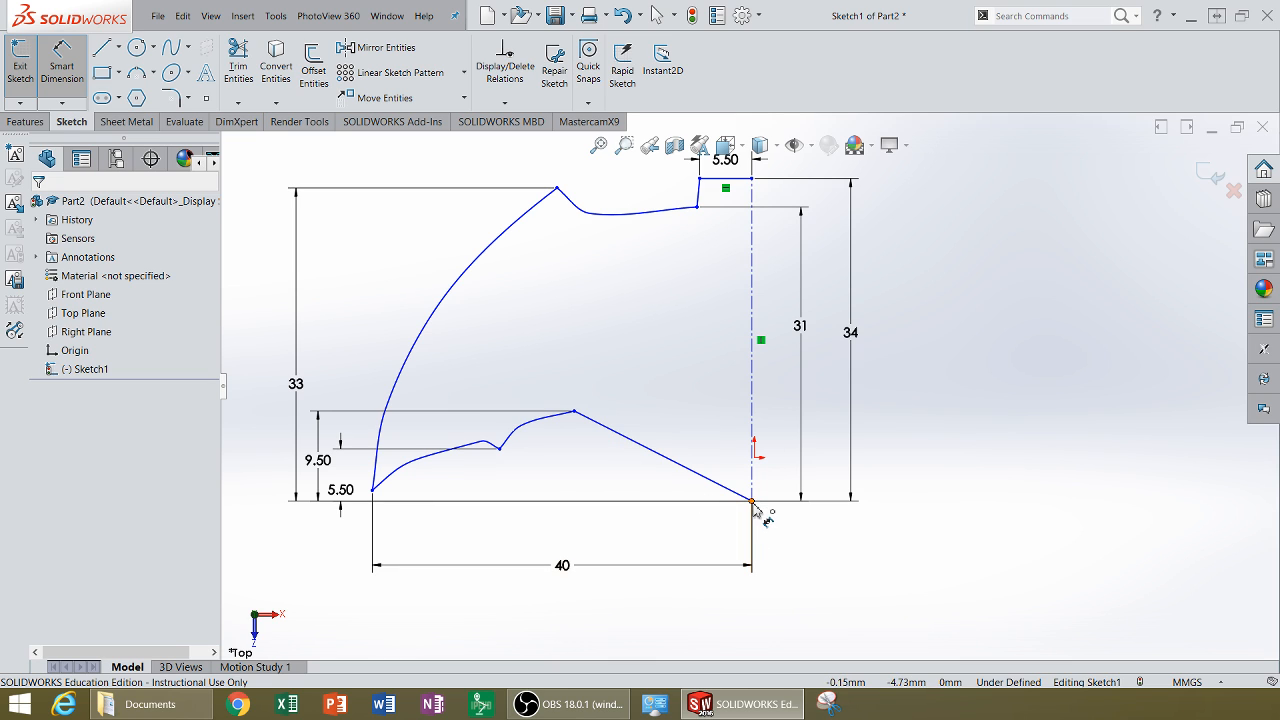
# Step: Dimension the horizontal distance from the lower peak to the centerline's bottom endpoint as 19 mm
pyautogui.click(753, 503)
pyautogui.click(575, 413)
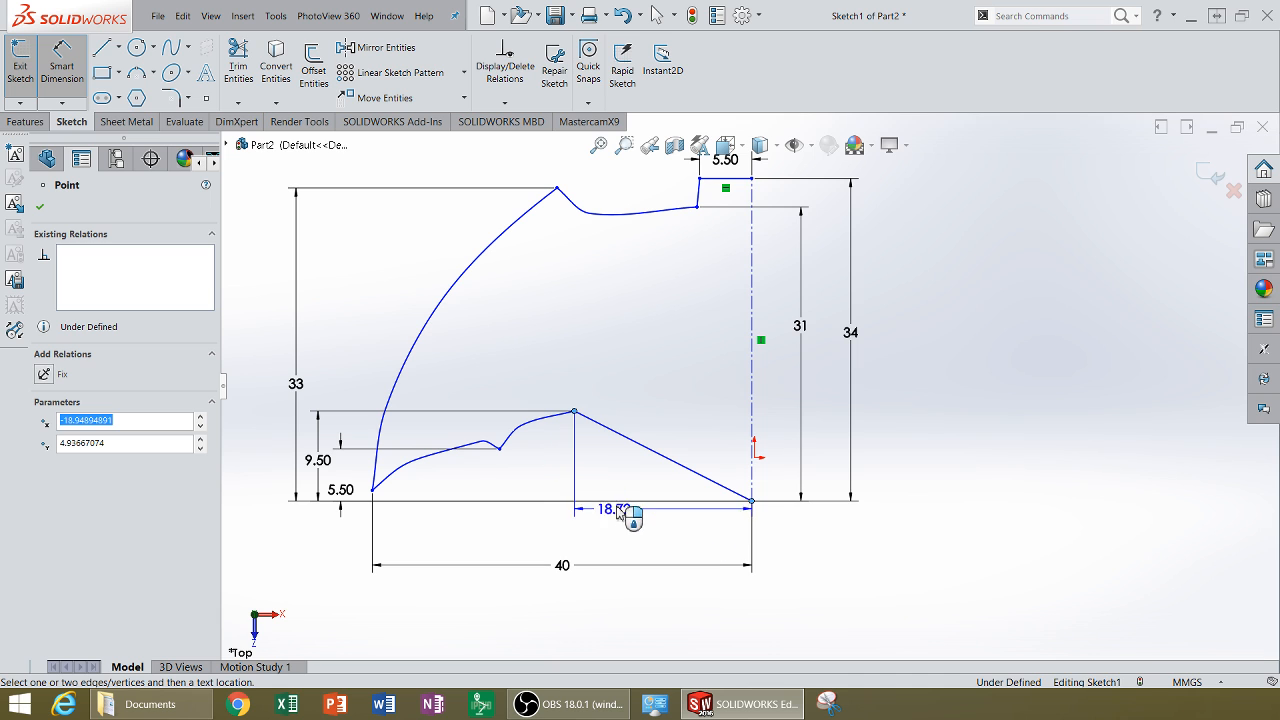
pyautogui.click(615, 528)
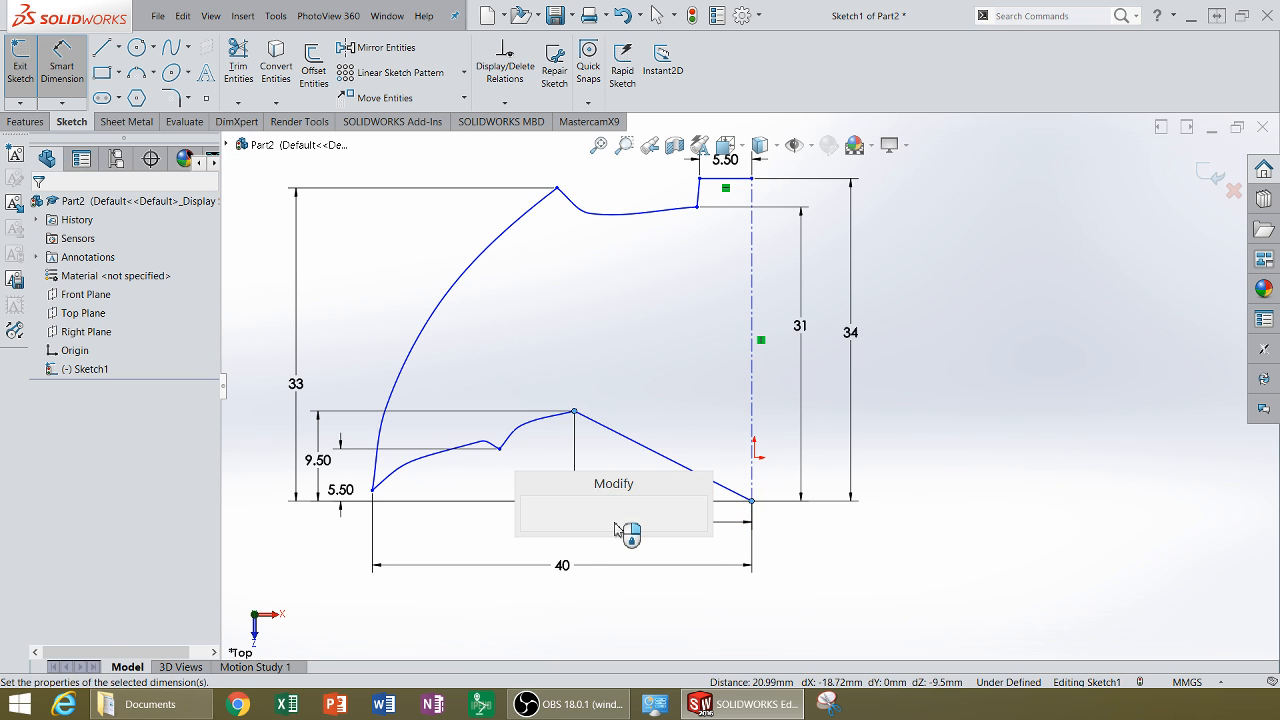
pyautogui.write('19')
pyautogui.press('Return')
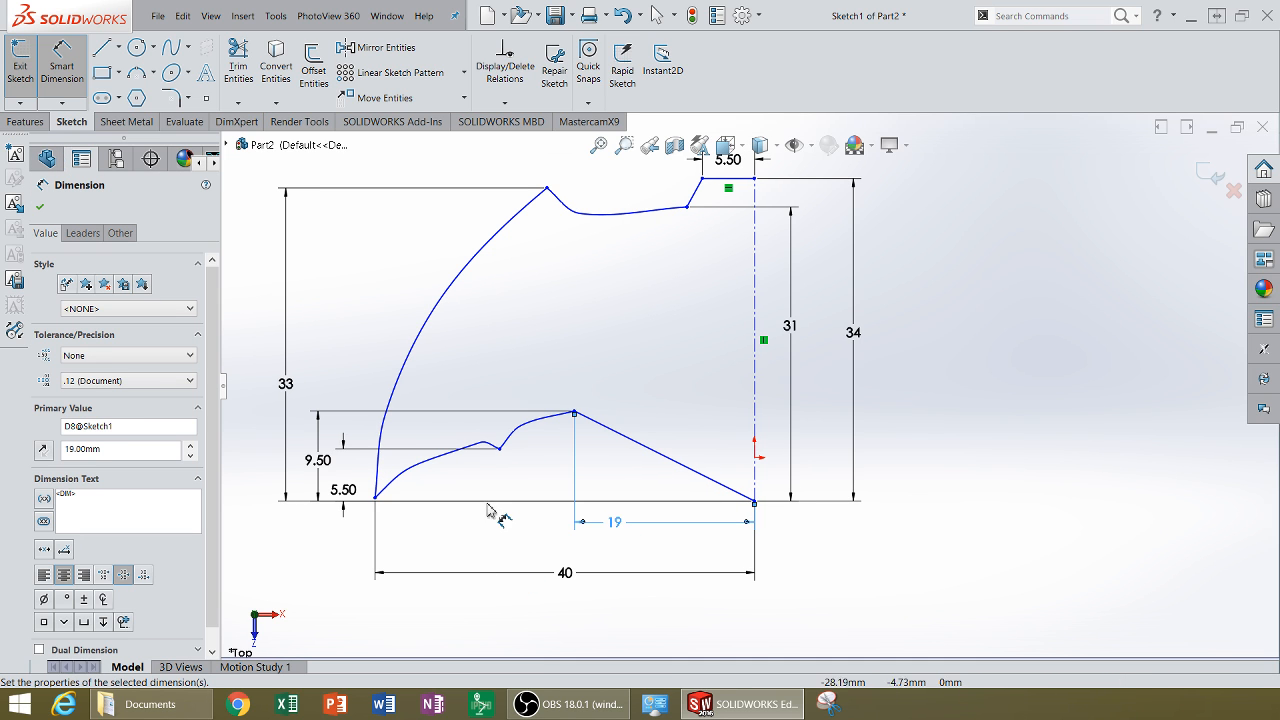
# Step: Dimension the horizontal distance from the small notch point to the centerline's bottom endpoint as 27 mm
pyautogui.click(754, 501)
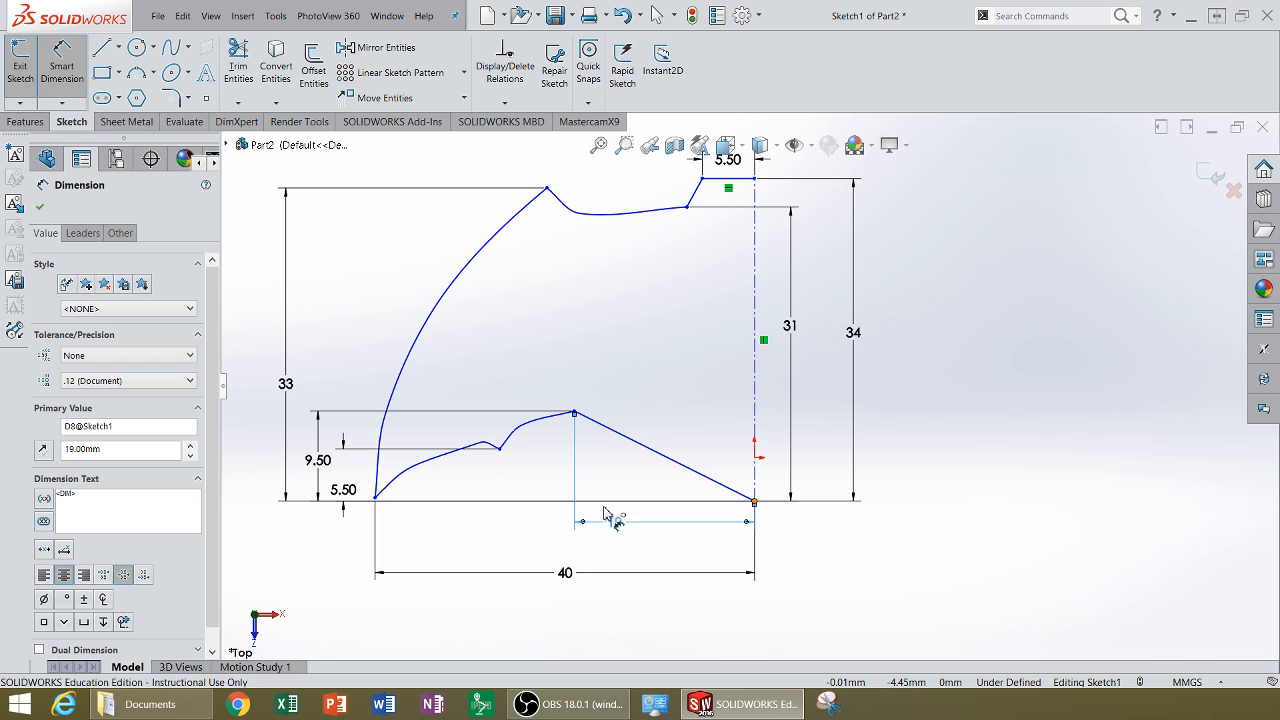
pyautogui.click(500, 450)
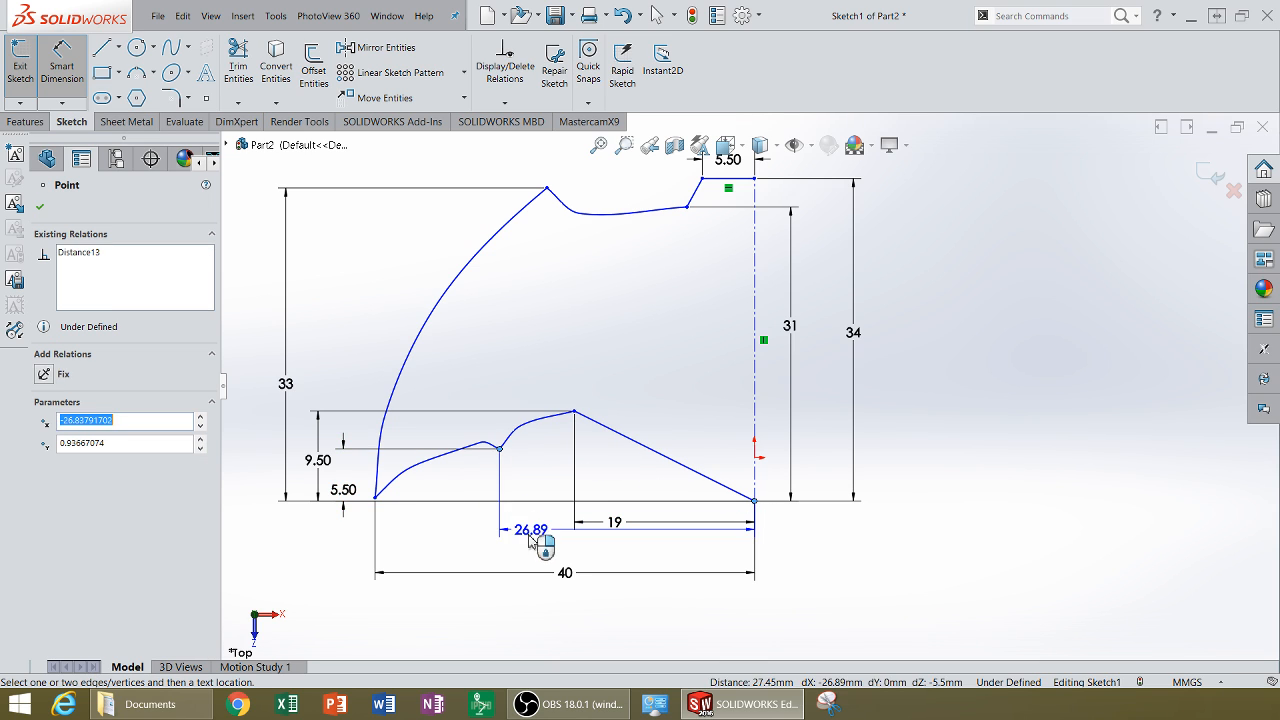
pyautogui.click(525, 560)
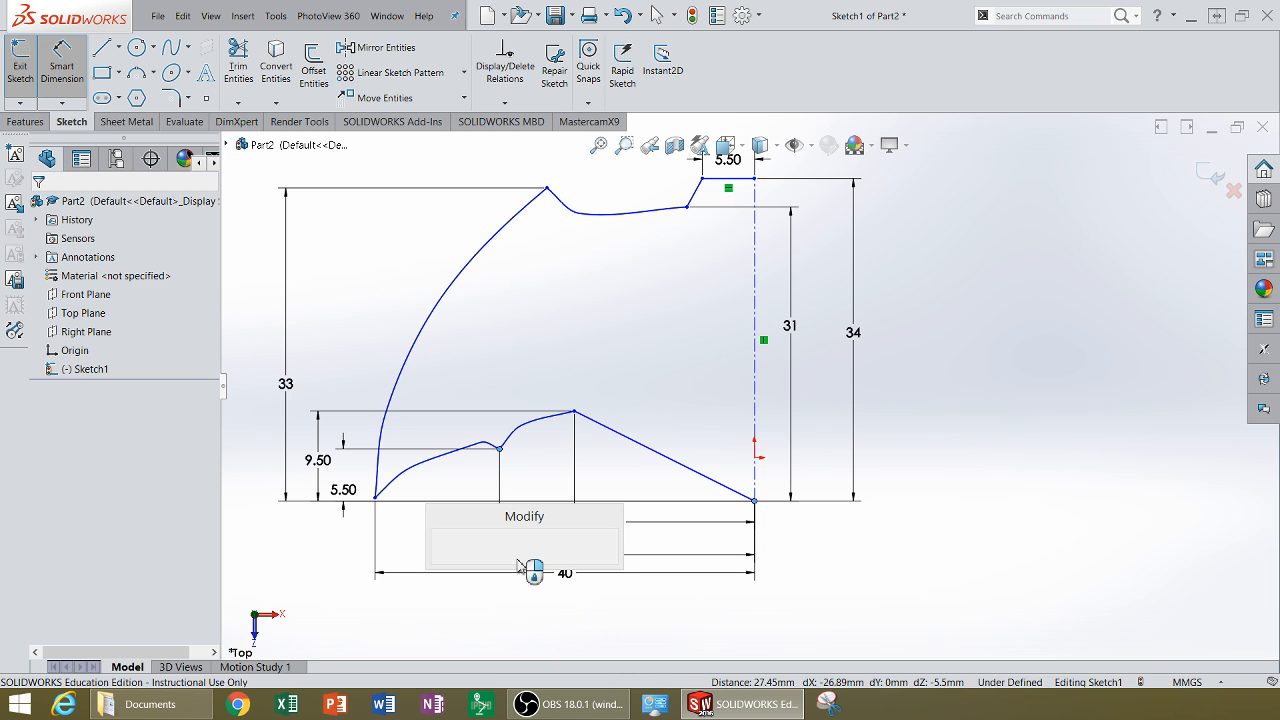
pyautogui.write('27')
pyautogui.press('Return')
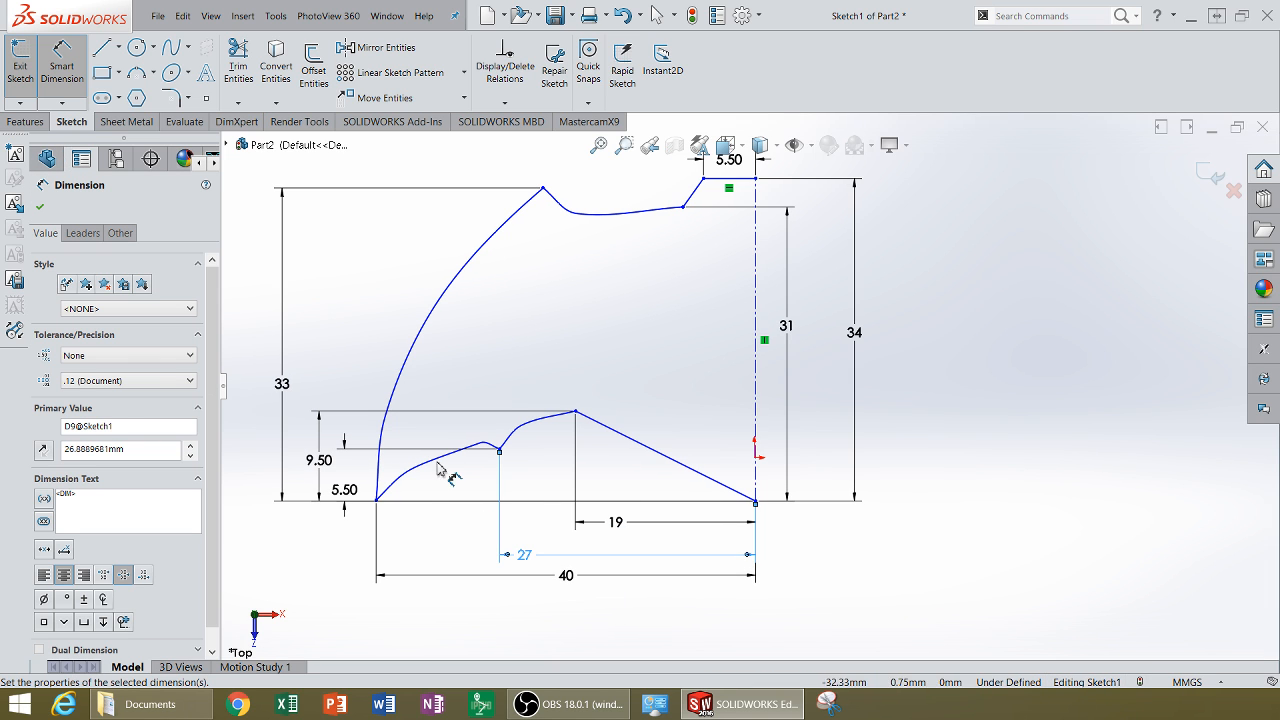
pyautogui.scroll(1, 956, 384)
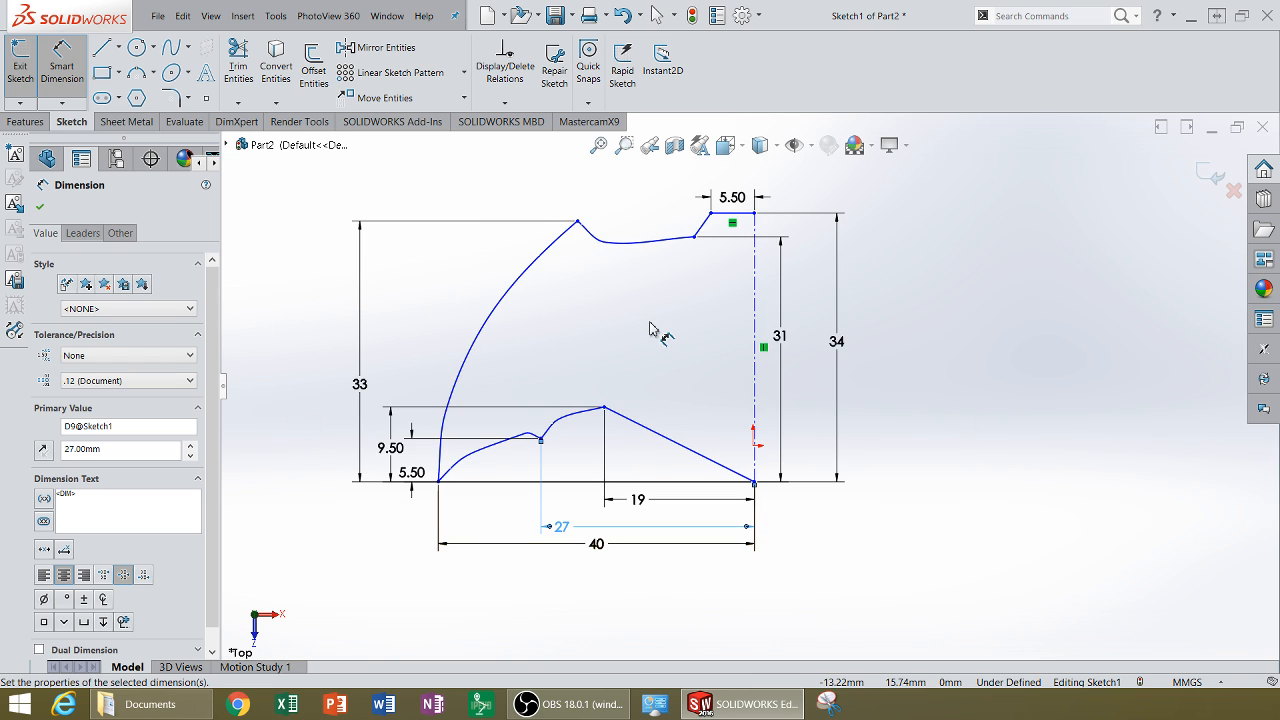
pyautogui.press('Escape')
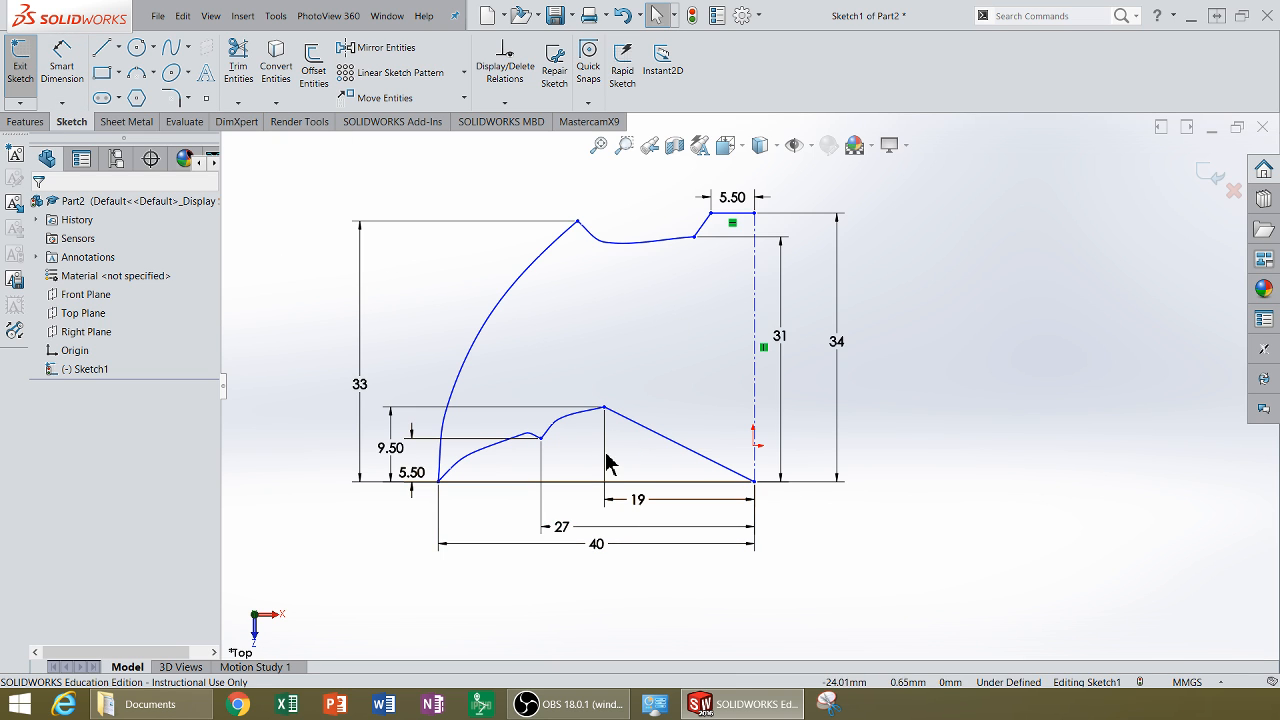
# Step: Select the whole sketch and drag it down so the origin sits at the centerline's midpoint
pyautogui.moveTo(869, 613)
pyautogui.mouseDown()
pyautogui.moveTo(374, 257)
pyautogui.moveTo(309, 170)
pyautogui.mouseUp()
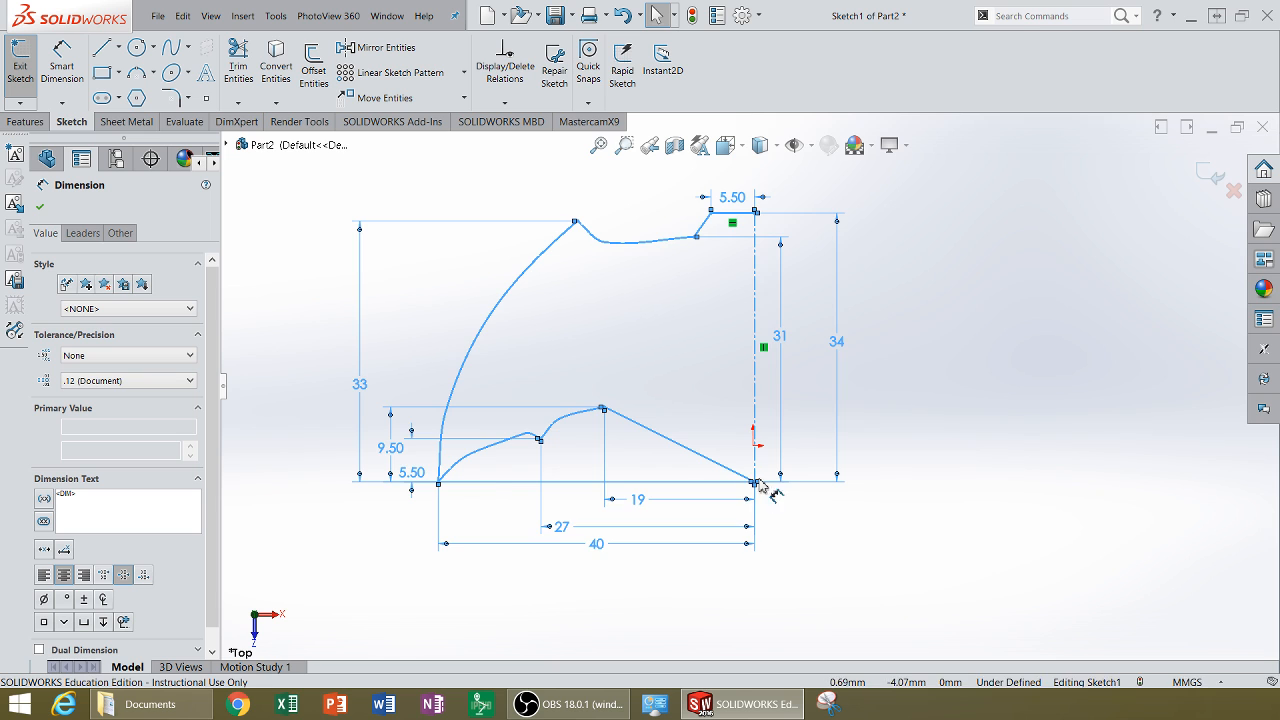
pyautogui.scroll(-8, 757, 482)
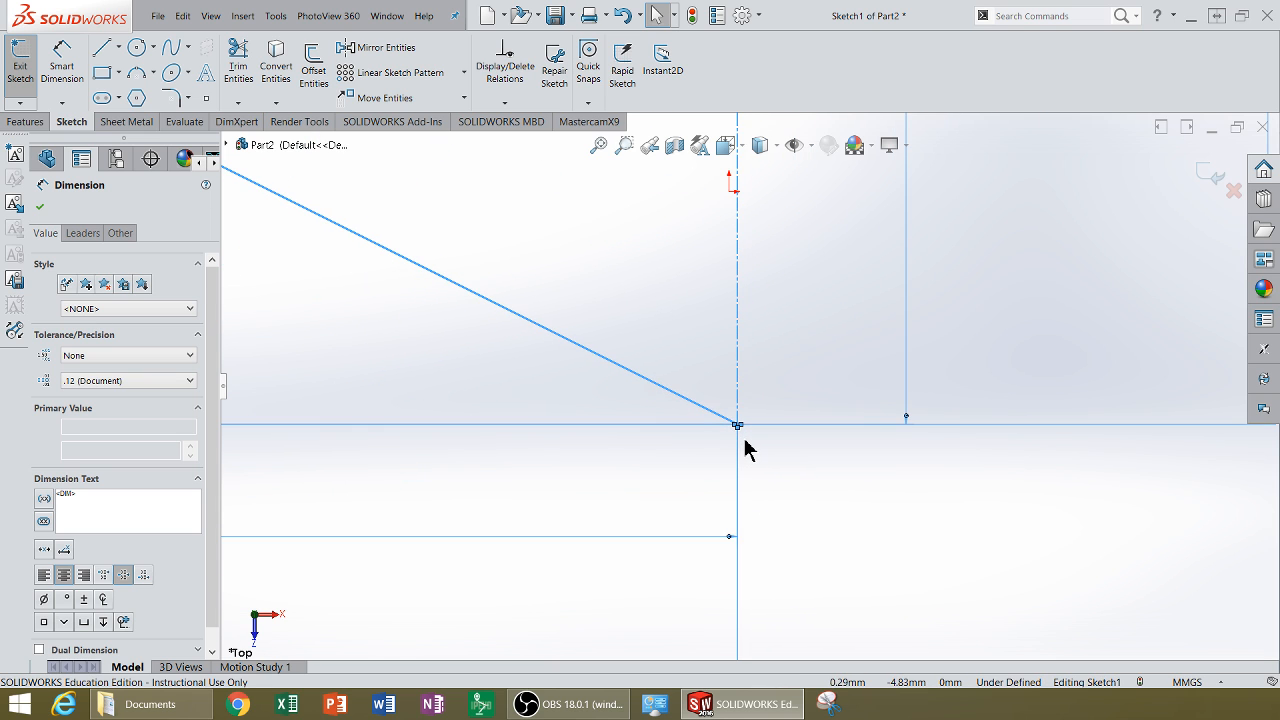
pyautogui.scroll(8, 745, 450)
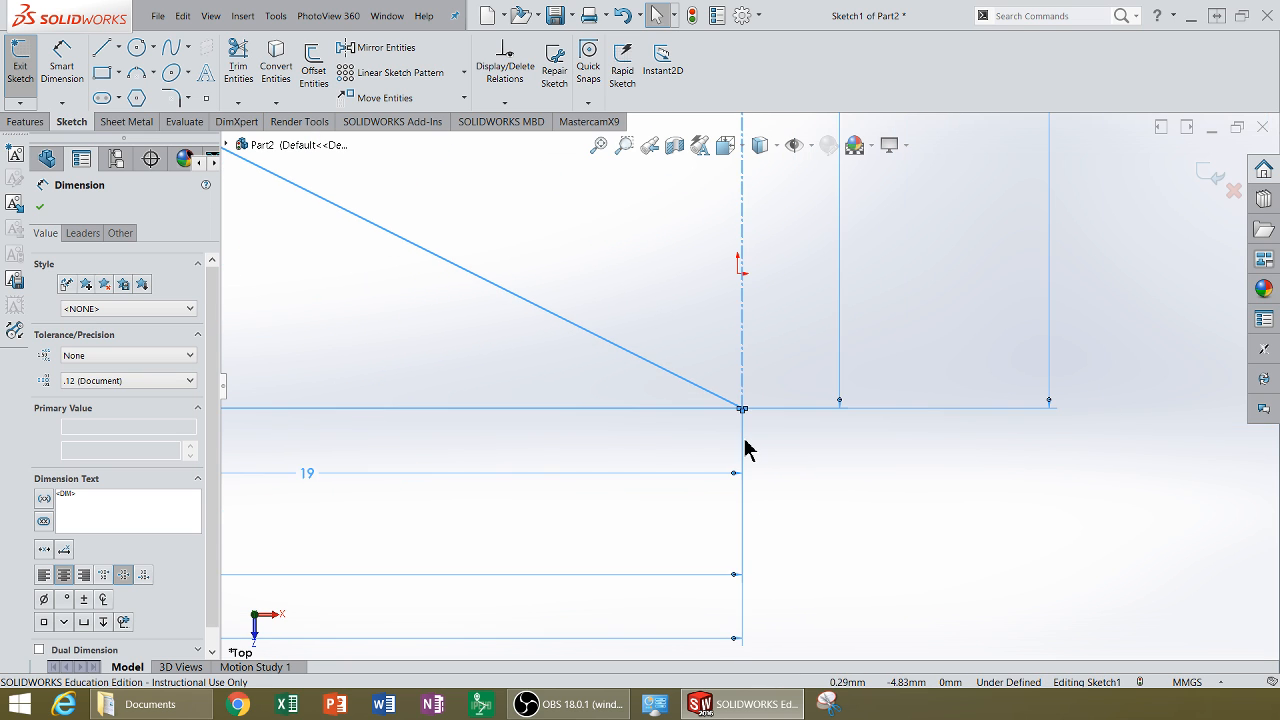
pyautogui.click(745, 220)
pyautogui.moveTo(745, 225); pyautogui.dragTo(742, 360)
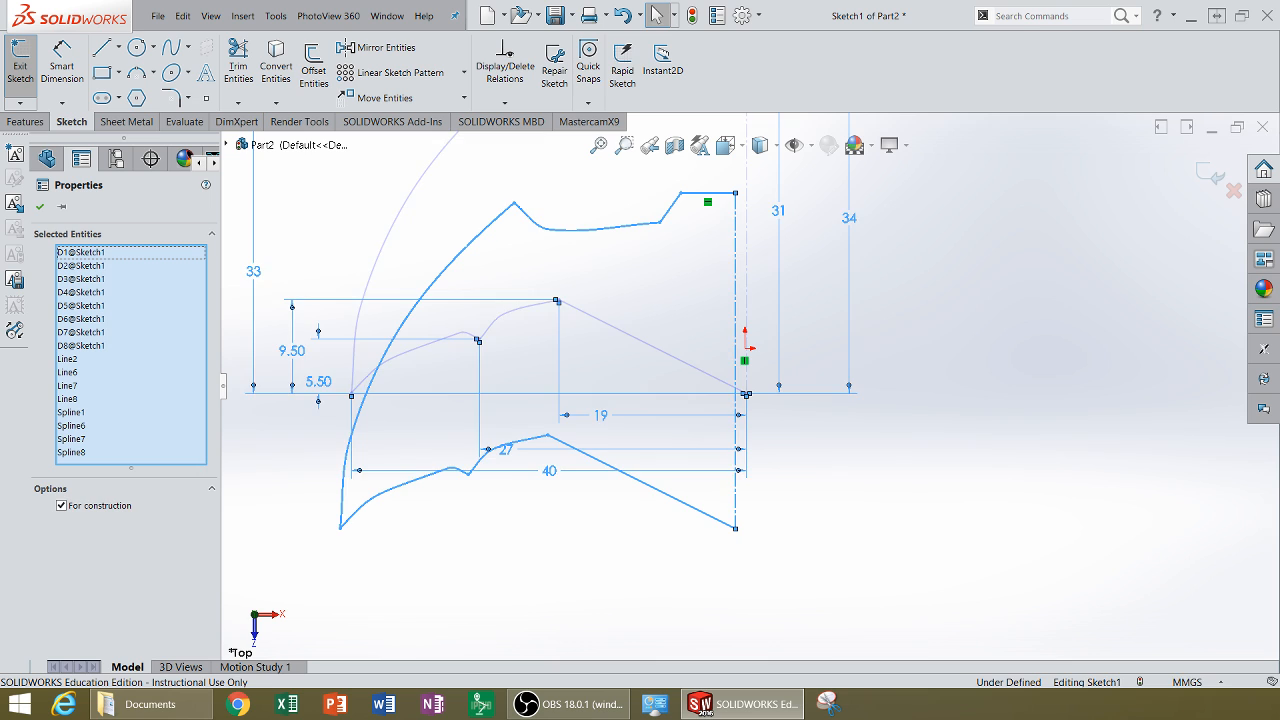
pyautogui.click(1044, 340)
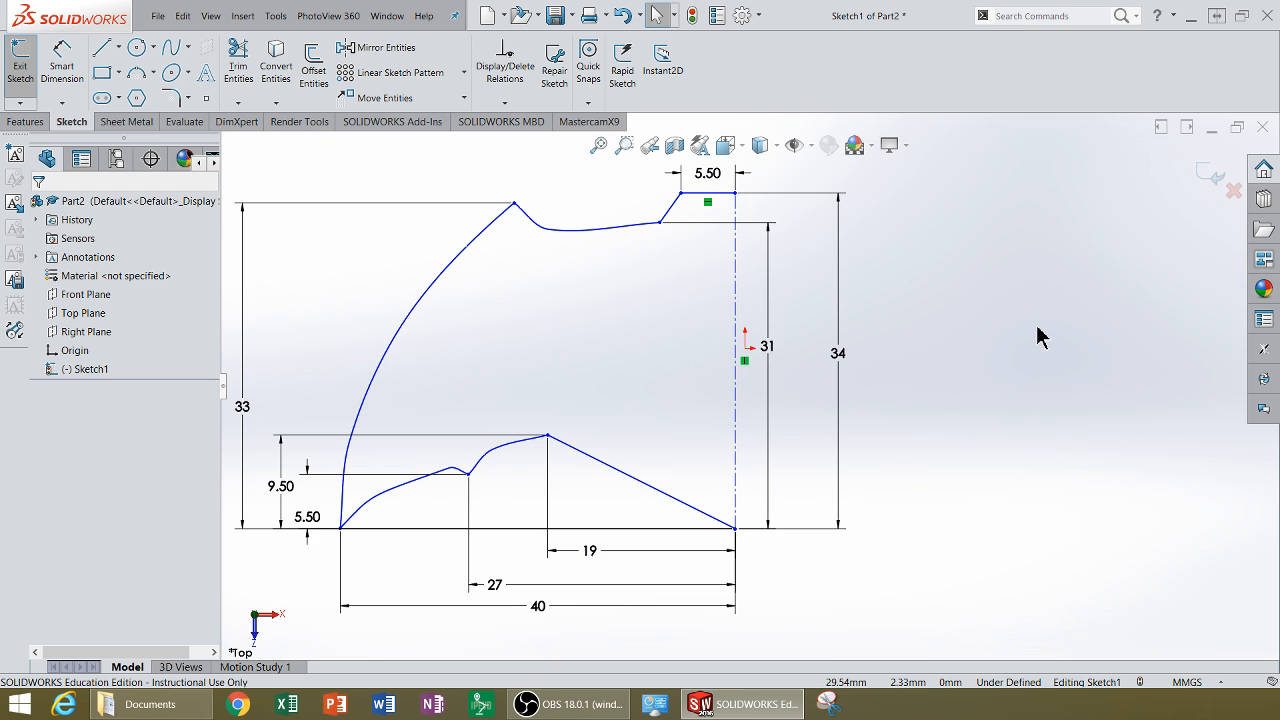
# Step: Inspect the relations on the centerline and on the point at the origin, then fit the view
pyautogui.click(735, 361)
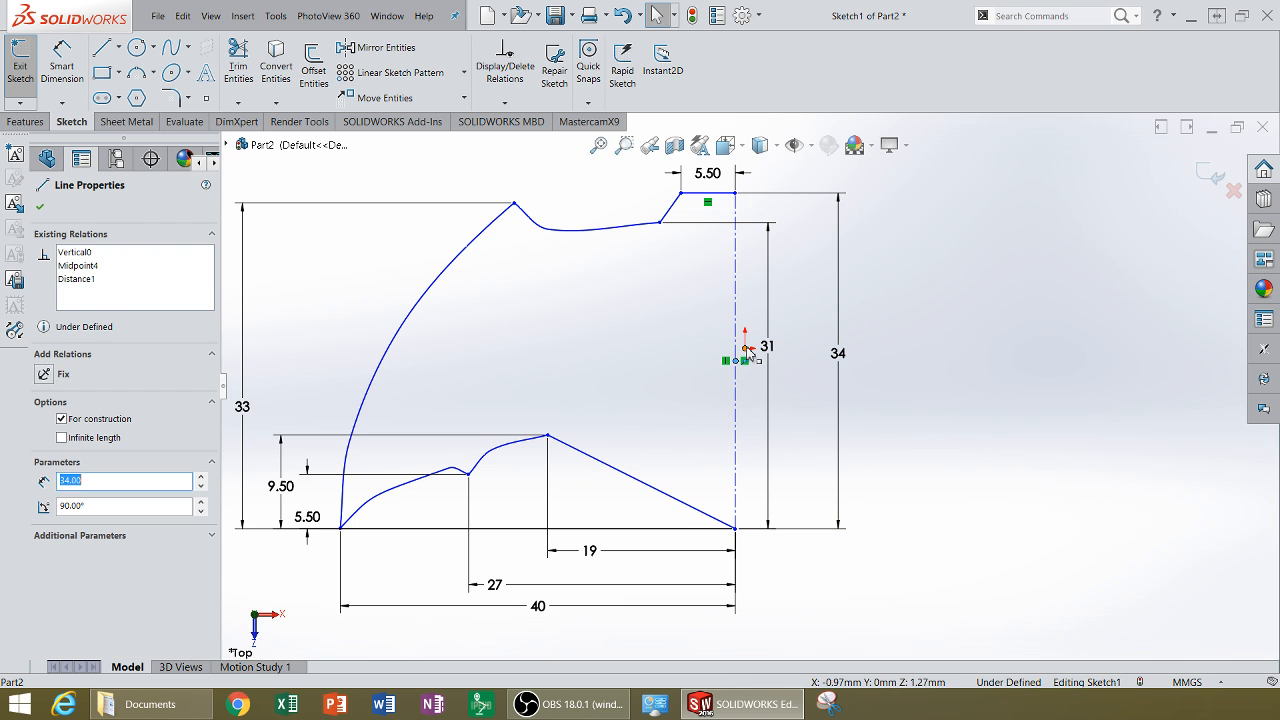
pyautogui.keyDown('ctrl'); pyautogui.click(744, 349); pyautogui.keyUp('ctrl')
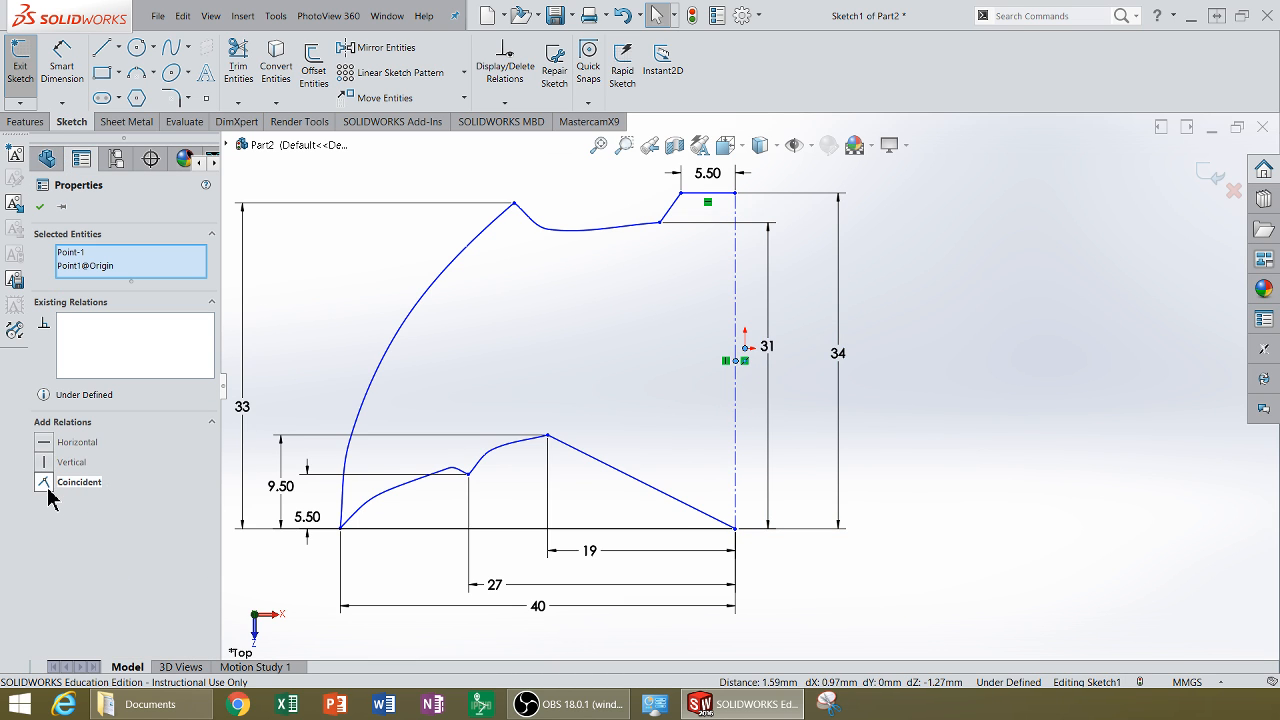
pyautogui.click(1070, 360)
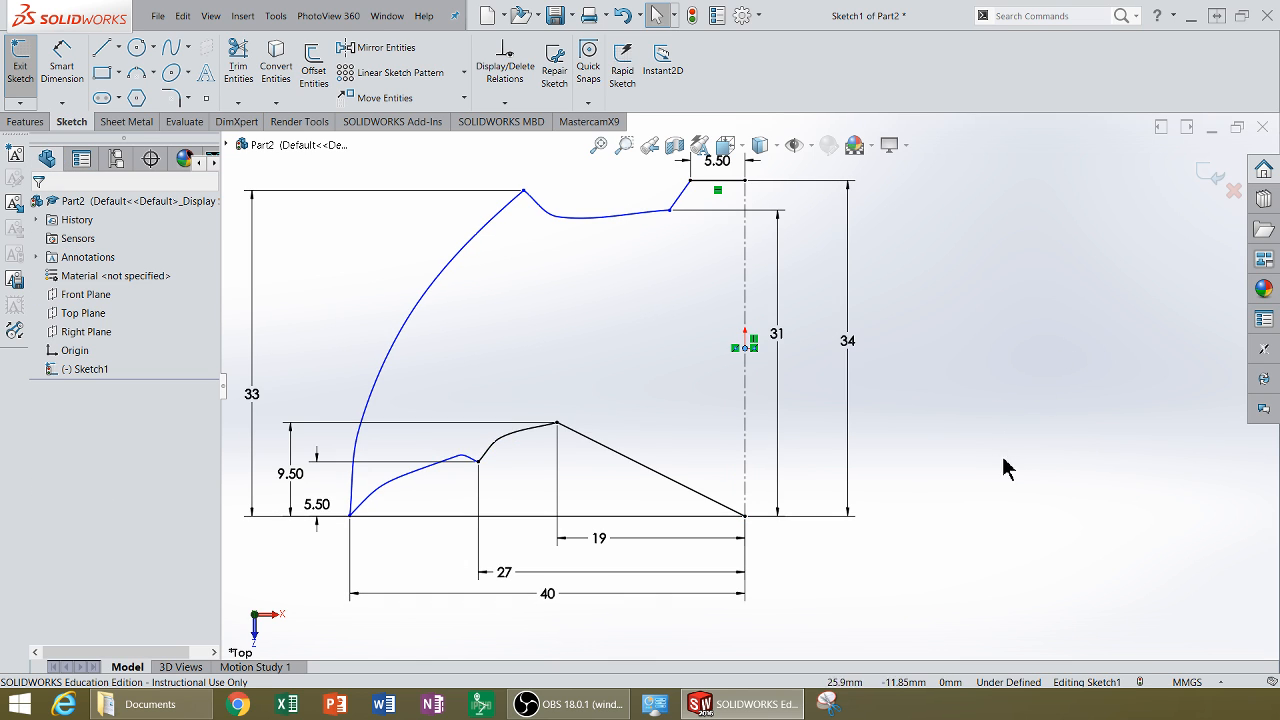
pyautogui.press('f')
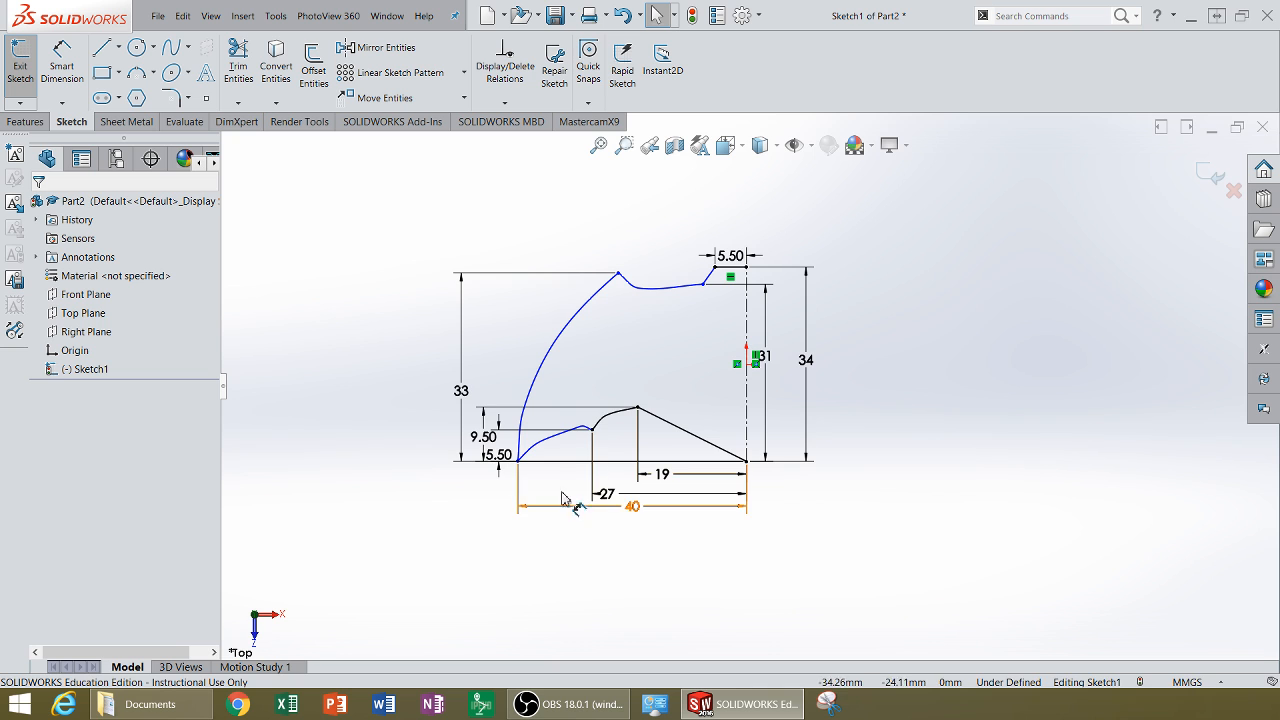
# Step: Try to dimension the large outer spline, then move the 34 mm height dimension beside the 31 mm dimension
pyautogui.scroll(-2, 600, 377)
pyautogui.scroll(4, 915, 478)
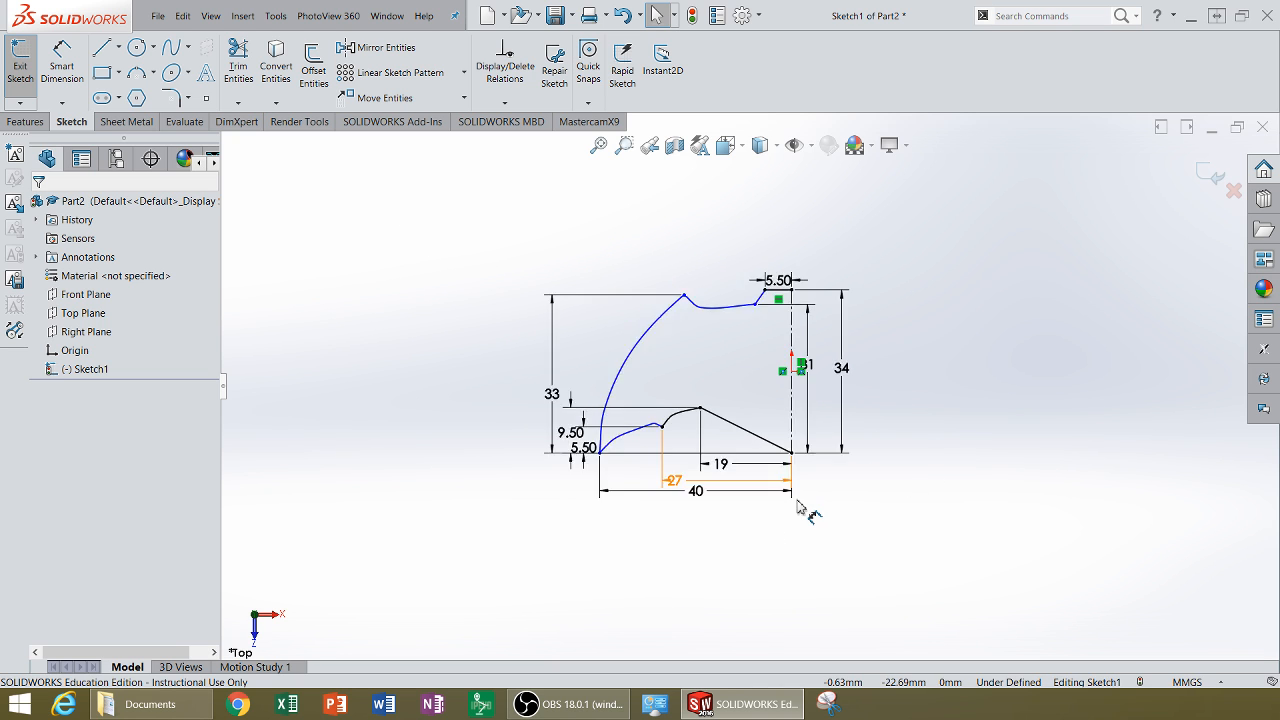
pyautogui.scroll(-2, 832, 440)
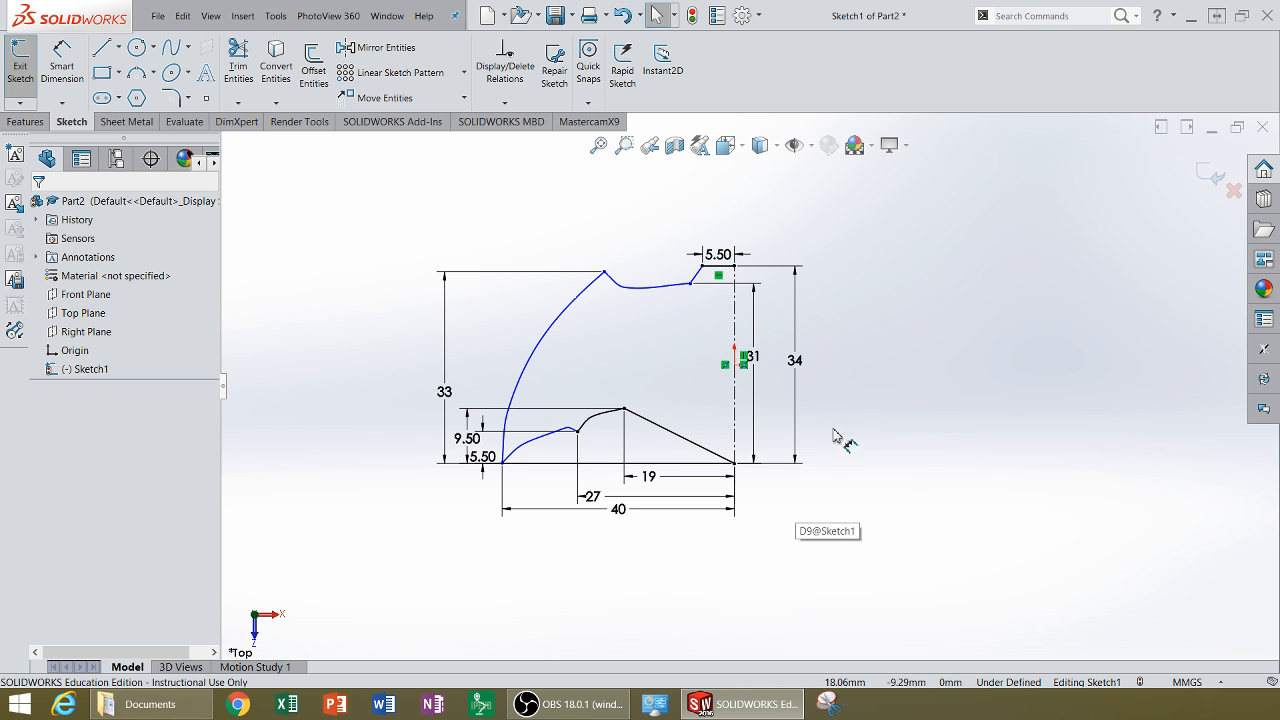
pyautogui.click(526, 377)
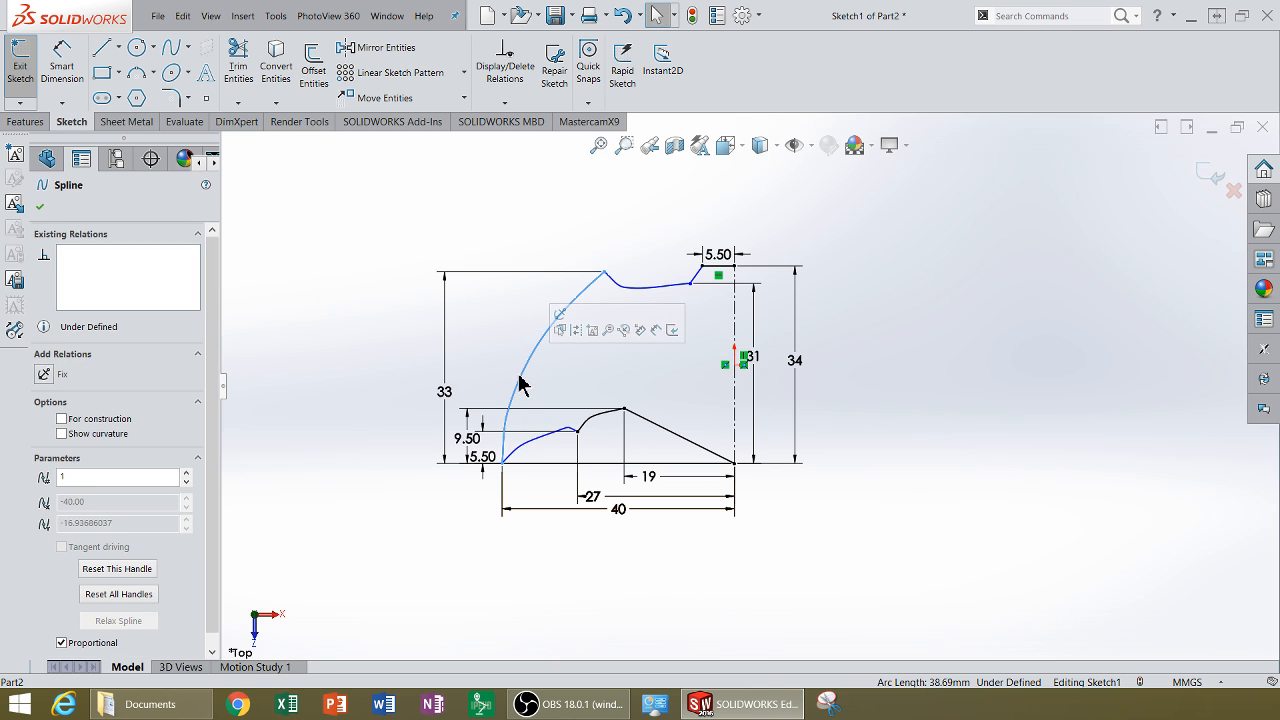
pyautogui.click(62, 65)
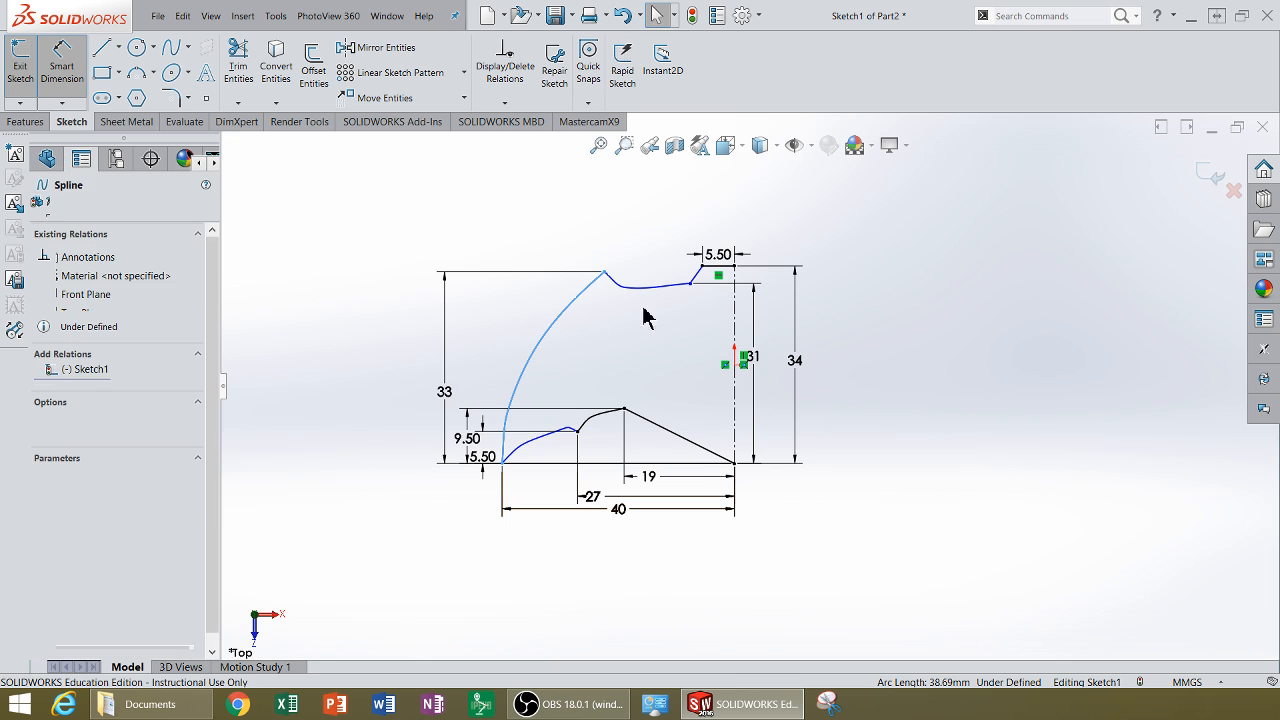
pyautogui.click(533, 363)
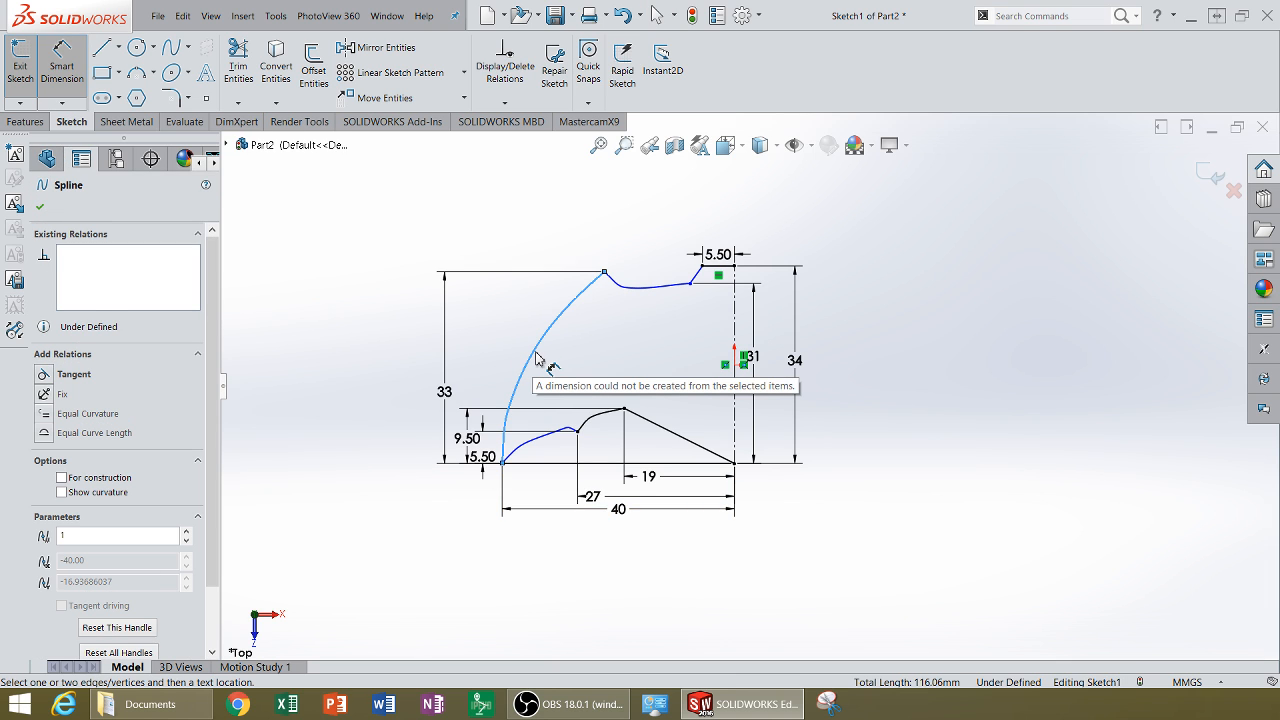
pyautogui.click(536, 360)
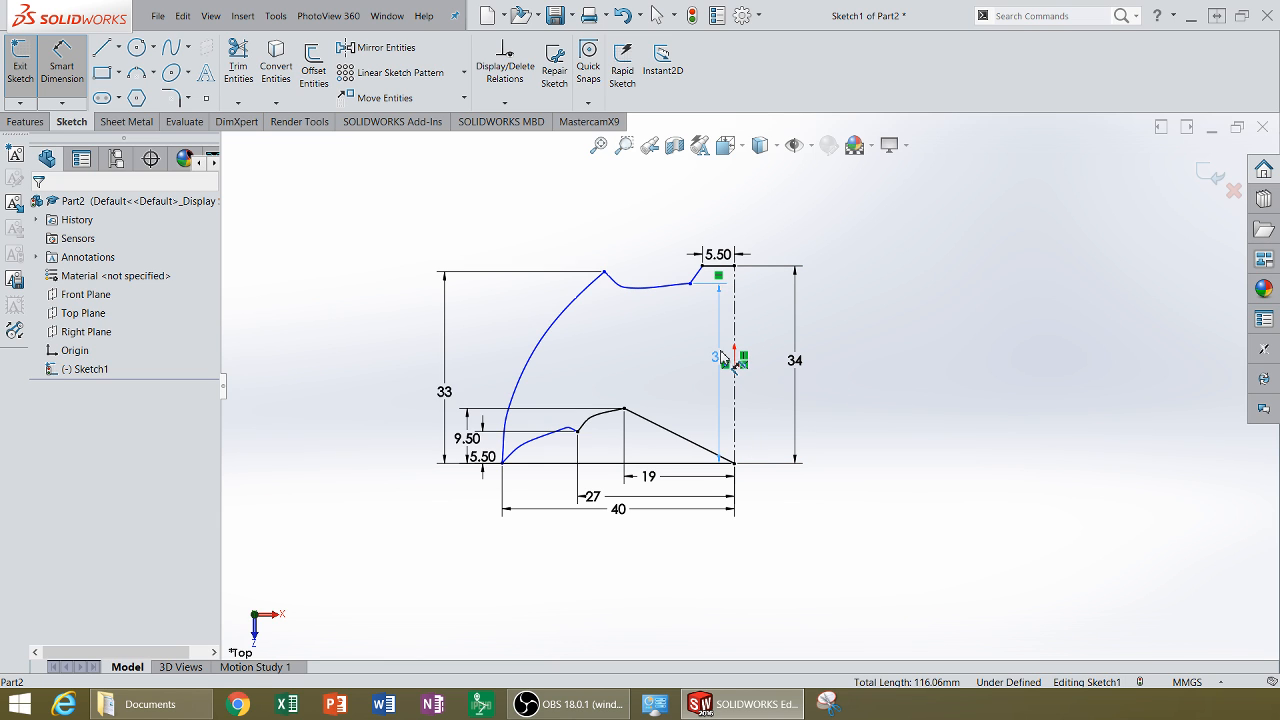
pyautogui.click(720, 358)
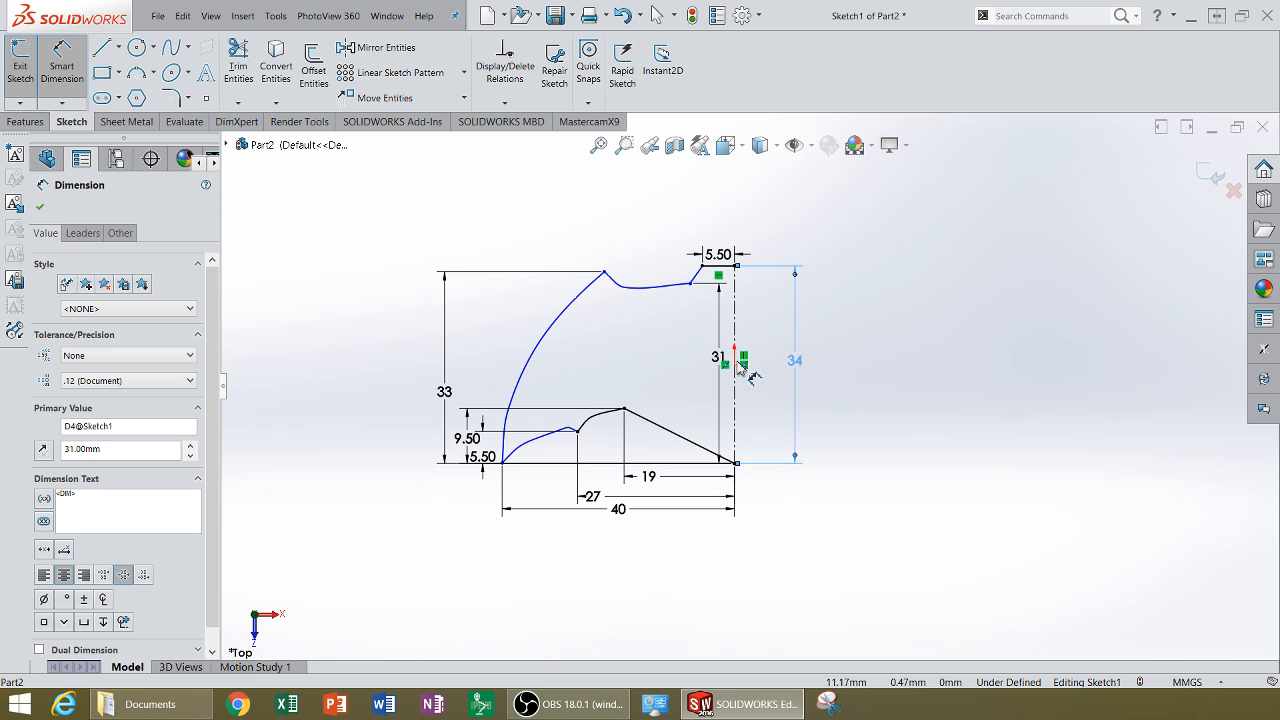
pyautogui.click(928, 357)
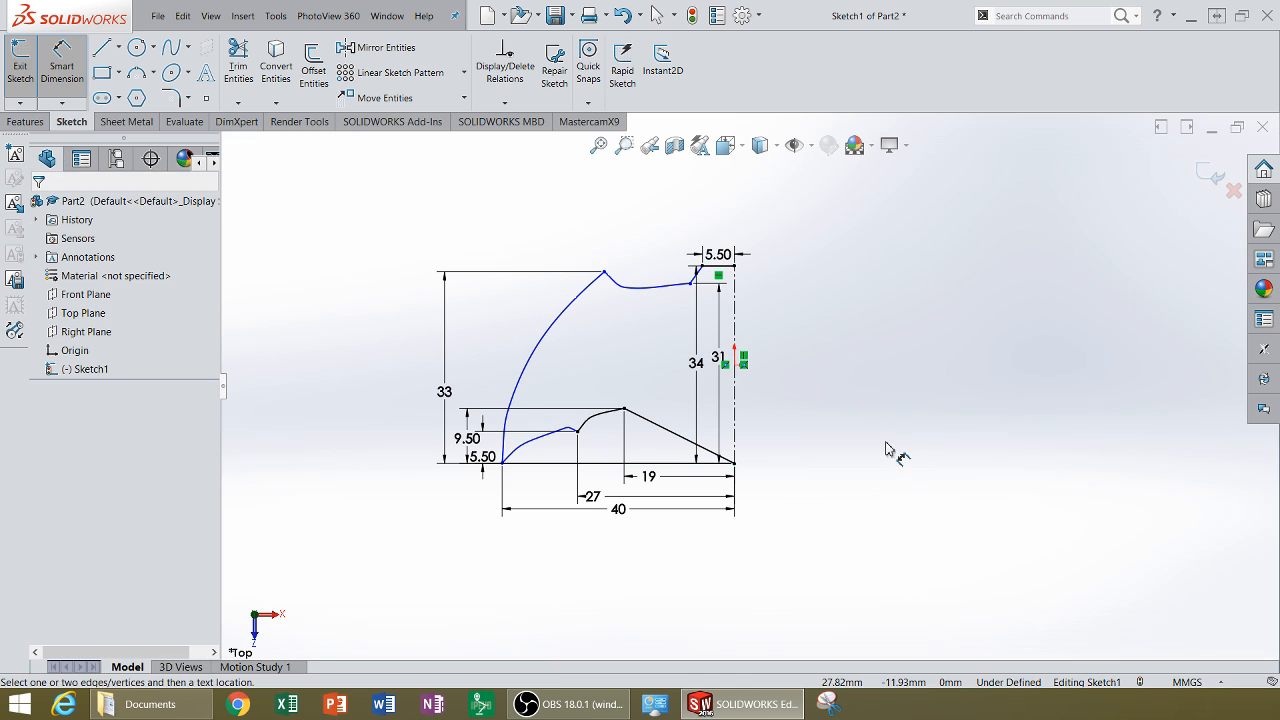
# Step: Mirror all the half-sketch entities about the vertical centerline
pyautogui.click(385, 47)
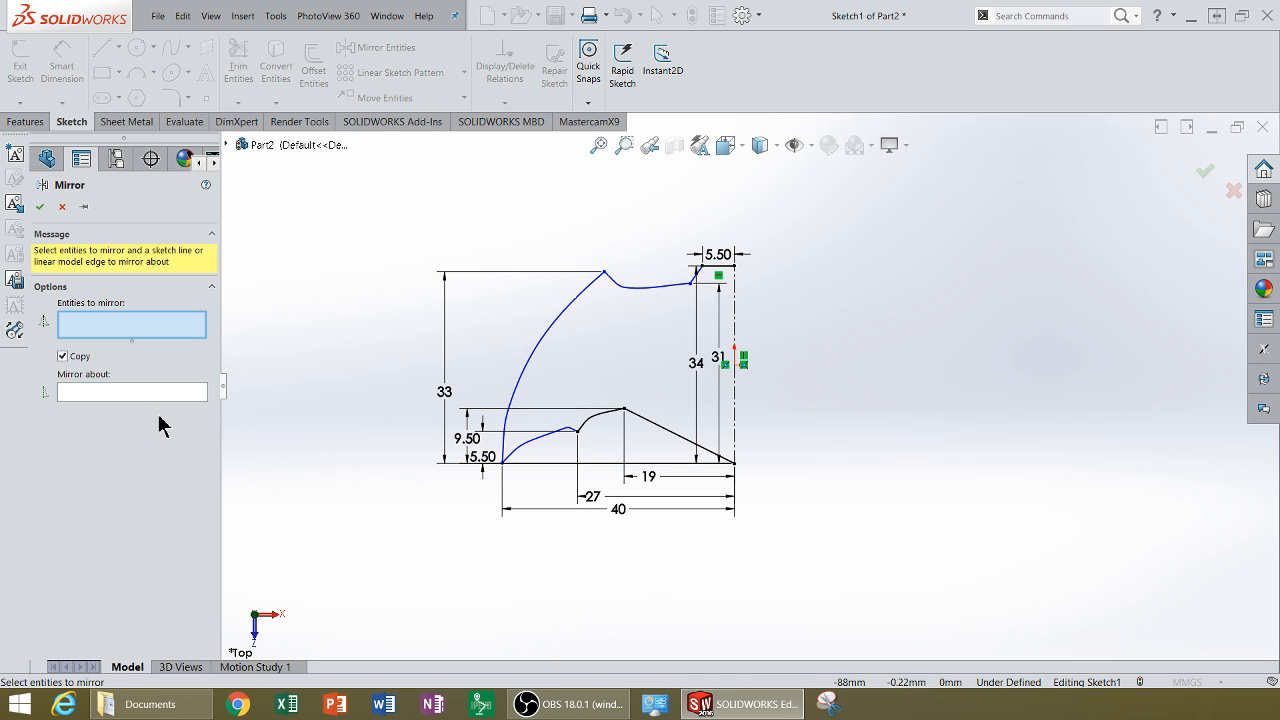
pyautogui.moveTo(753, 569)
pyautogui.mouseDown()
pyautogui.moveTo(657, 543)
pyautogui.moveTo(449, 235)
pyautogui.mouseUp()
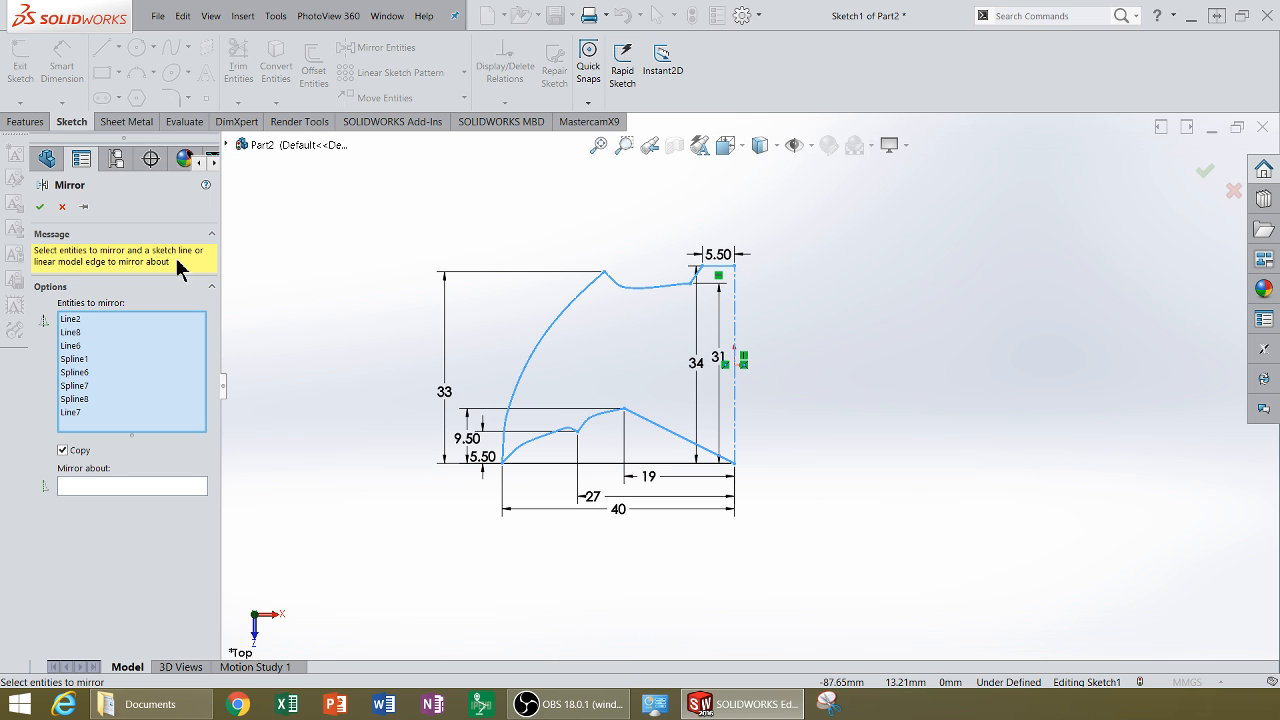
pyautogui.click(82, 486)
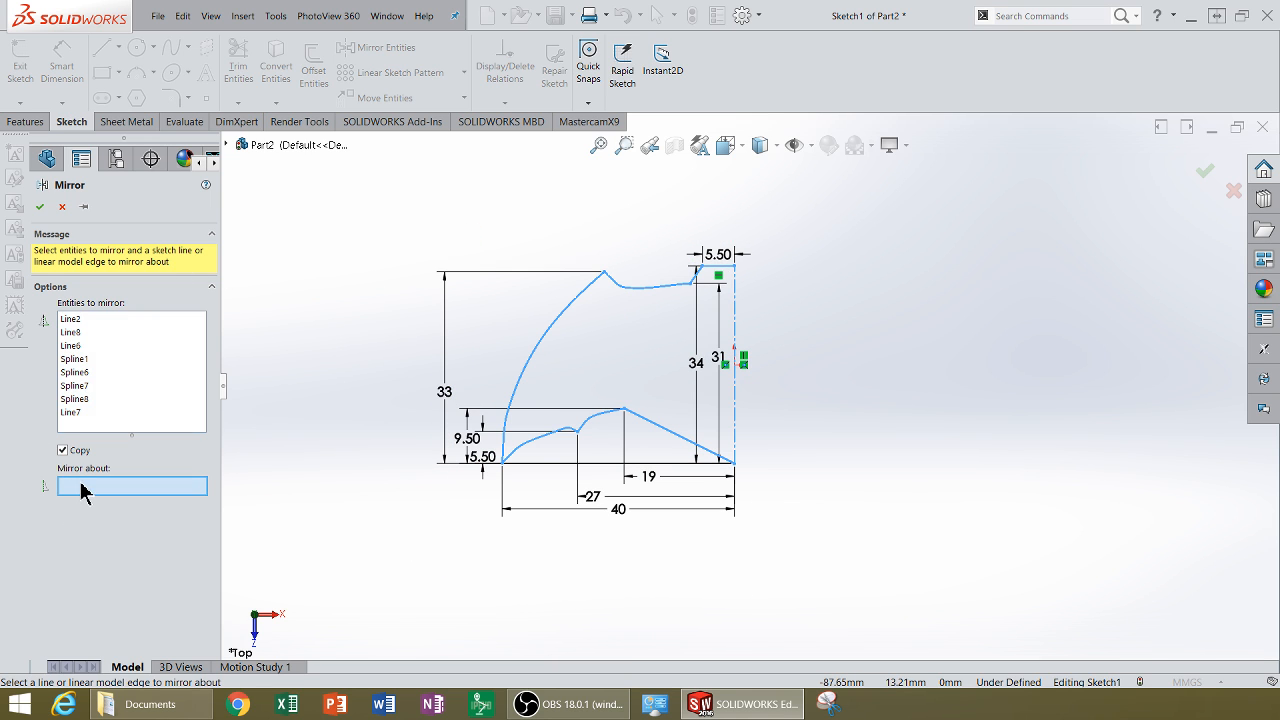
pyautogui.click(736, 416)
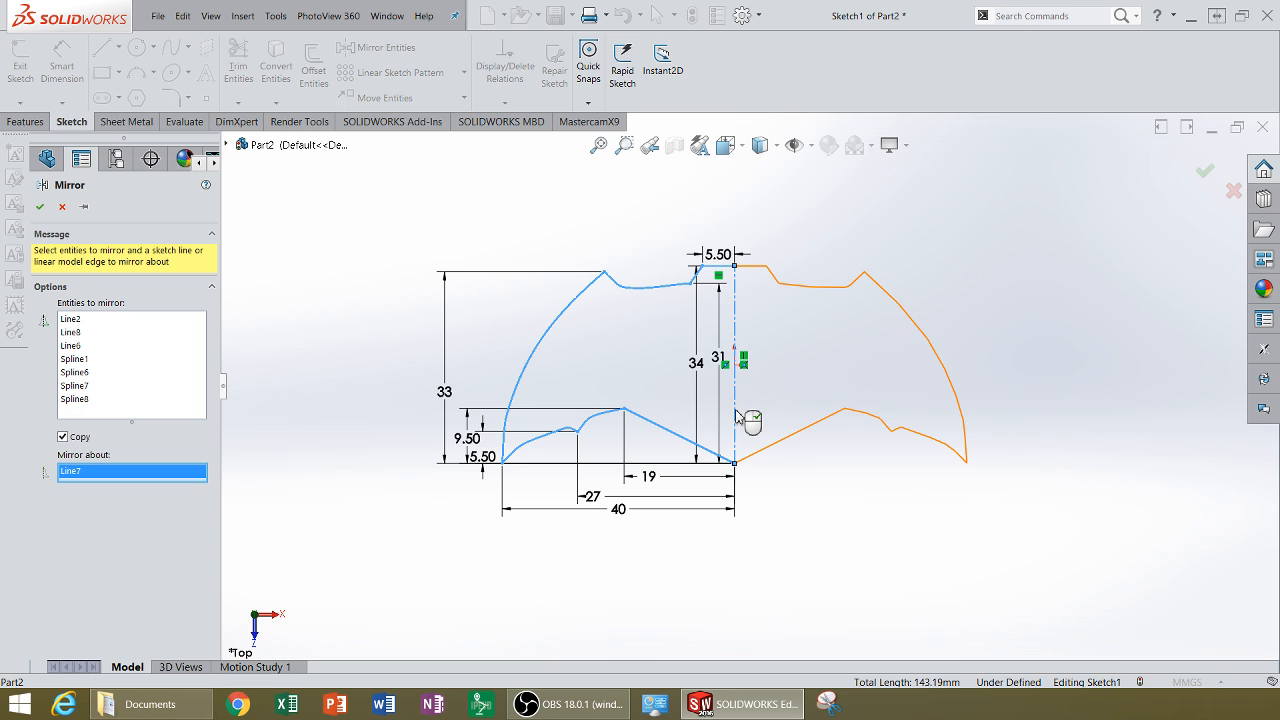
pyautogui.click(40, 206)
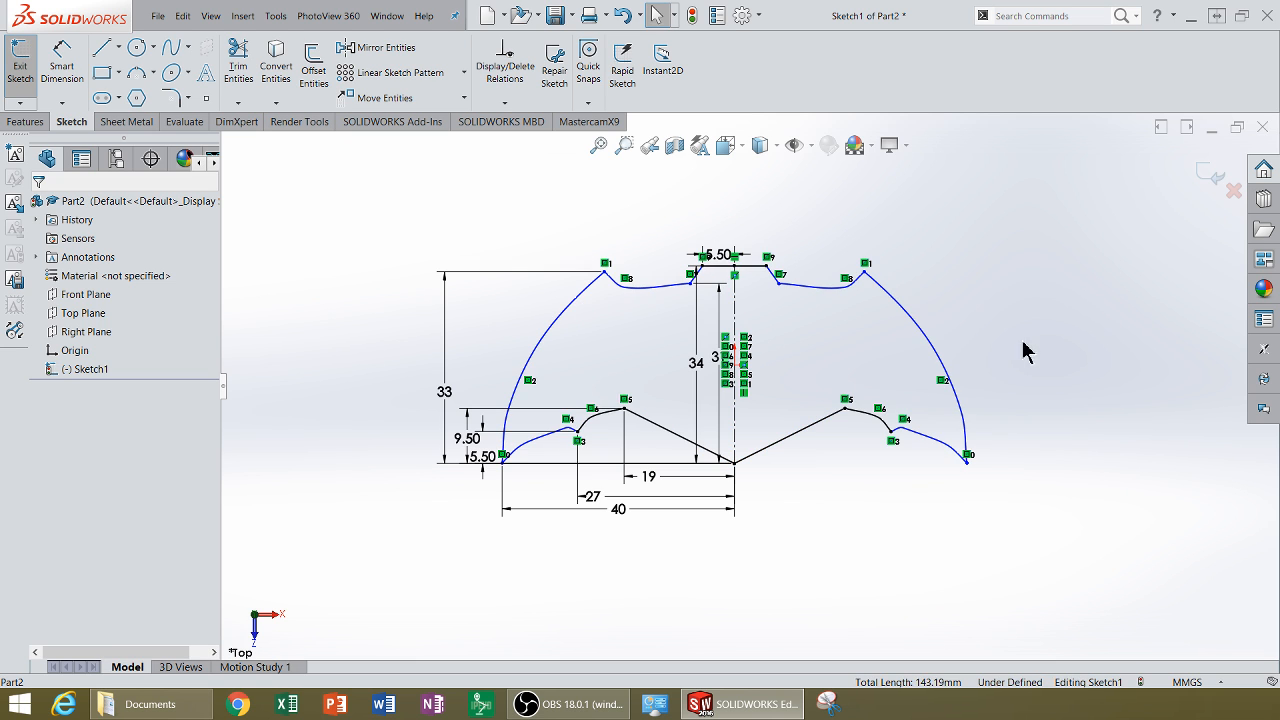
# Step: Exit the sketch
pyautogui.scroll(2, 887, 433)
pyautogui.moveTo(866, 434)
pyautogui.mouseDown(button='middle')
pyautogui.moveTo(889, 374)
pyautogui.moveTo(846, 486)
pyautogui.moveTo(880, 503)
pyautogui.moveTo(867, 519)
pyautogui.moveTo(595, 545)
pyautogui.mouseUp(button='middle')
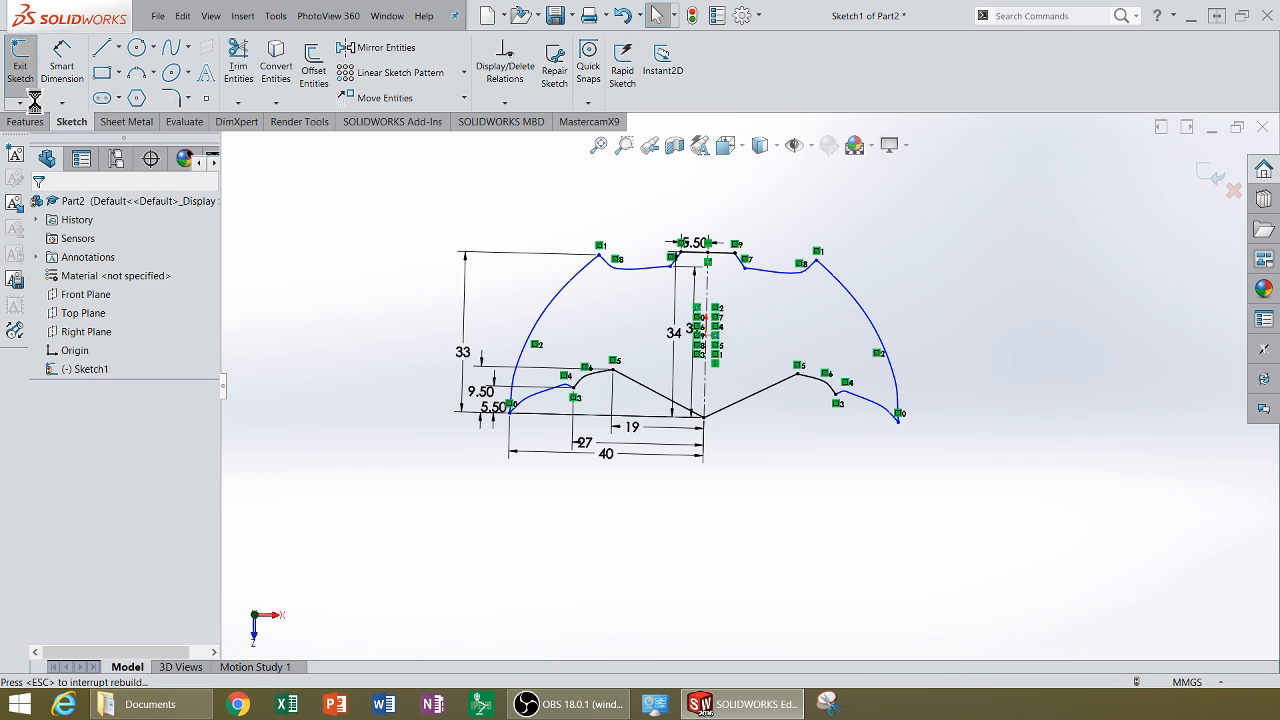
pyautogui.click(20, 65)
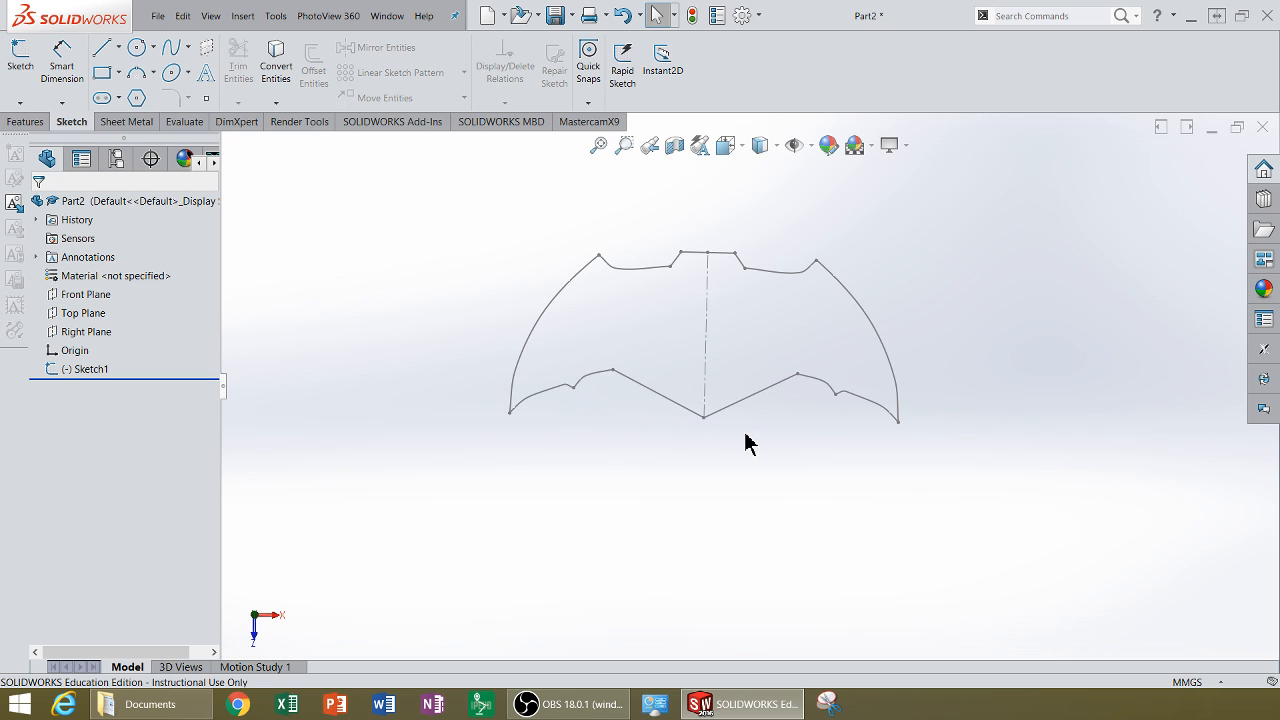
# Step: Extrude the sketch as a boss 7 mm with the Mid Plane end condition
pyautogui.click(28, 122)
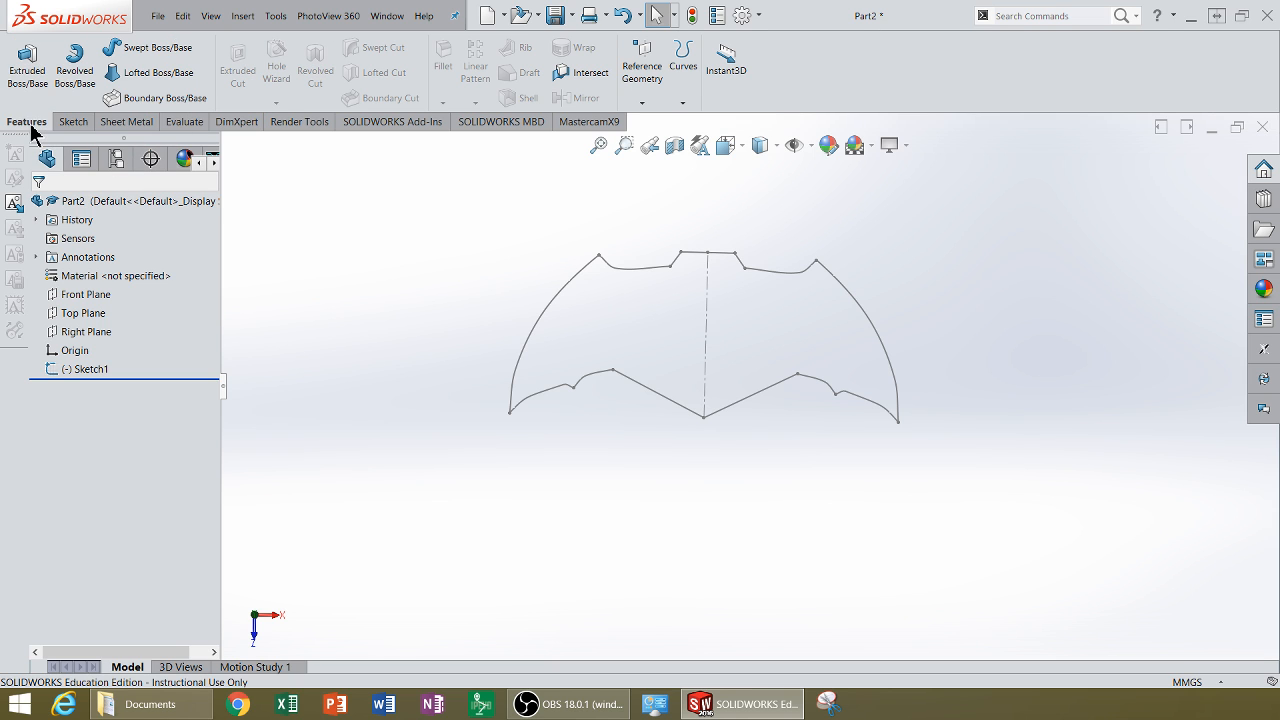
pyautogui.click(27, 62)
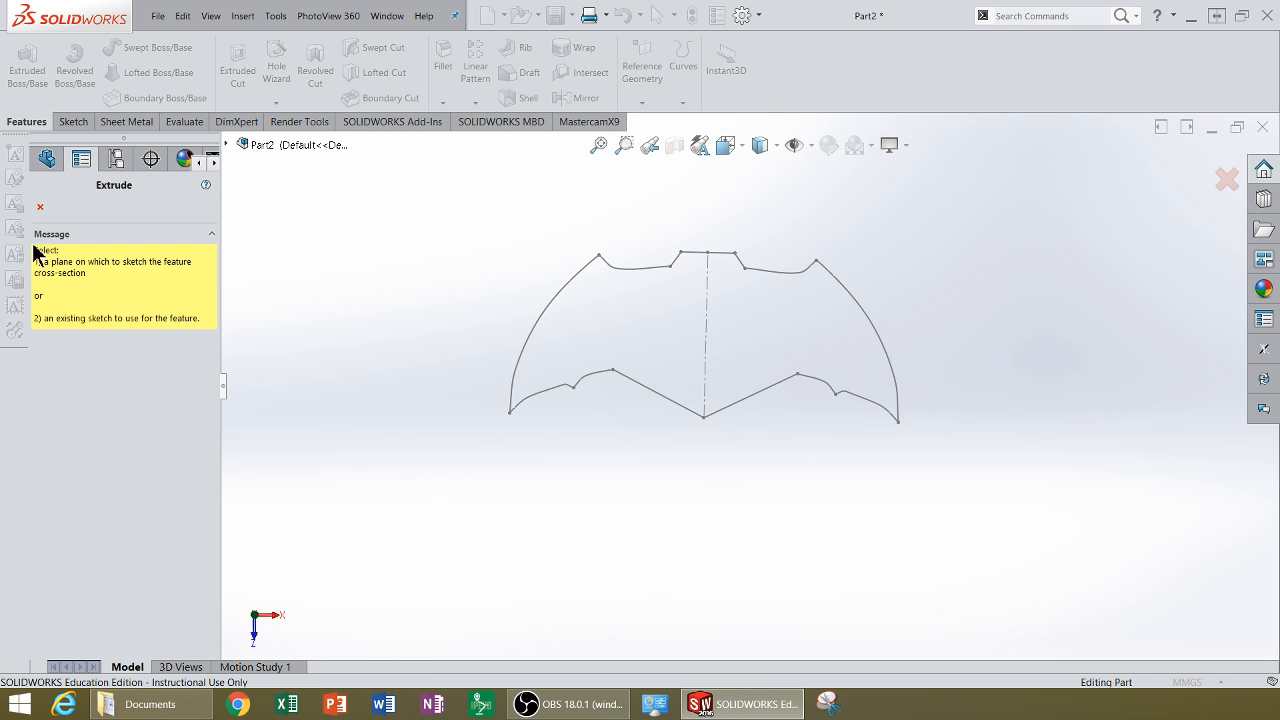
pyautogui.click(590, 382)
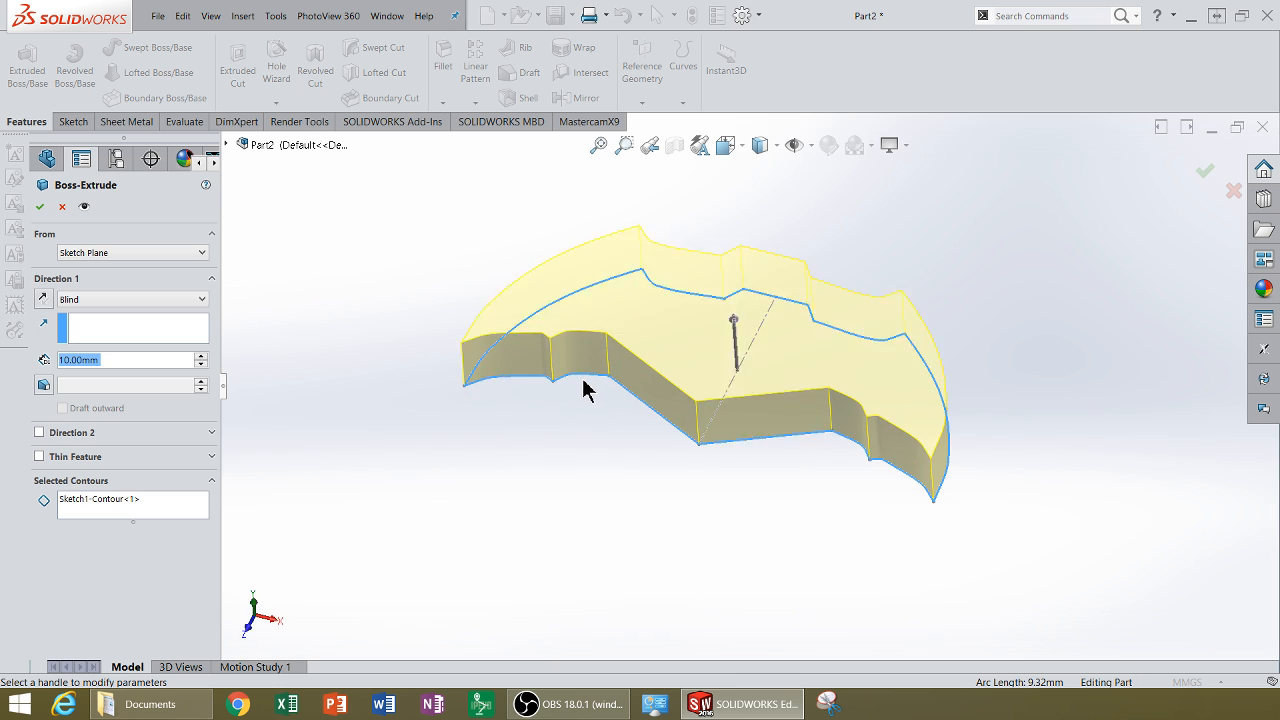
pyautogui.click(84, 300)
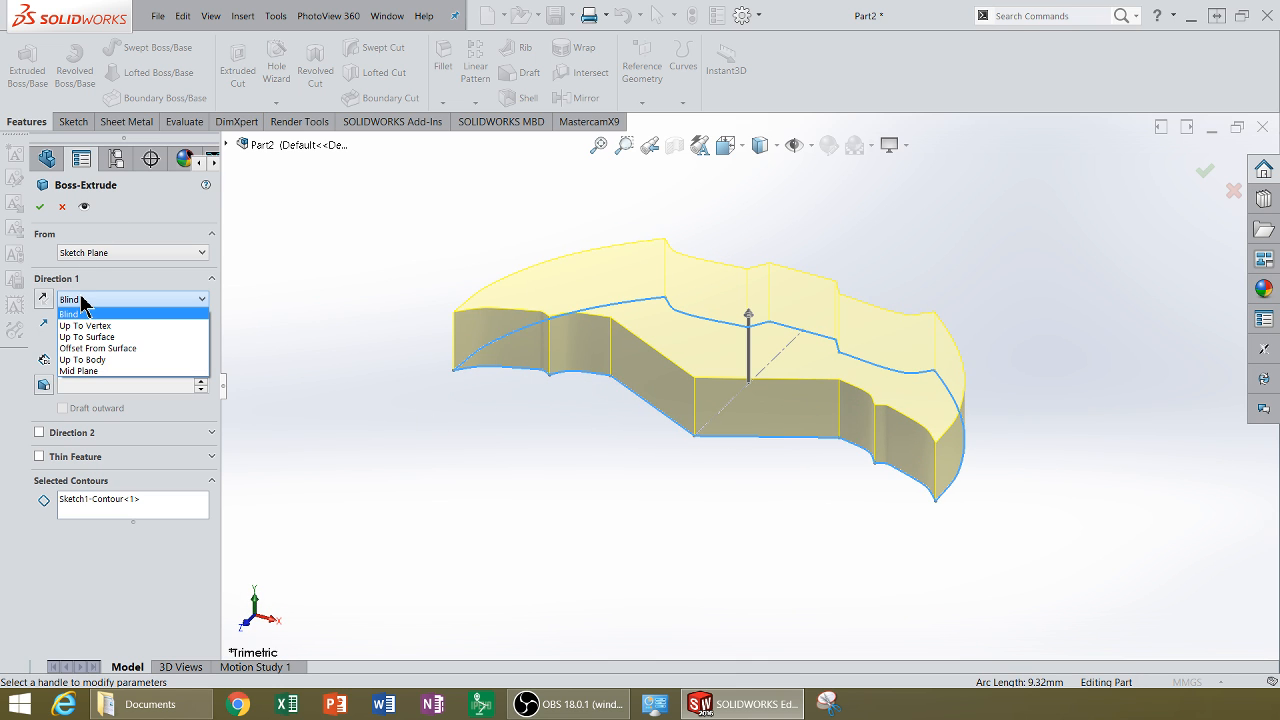
pyautogui.click(80, 370)
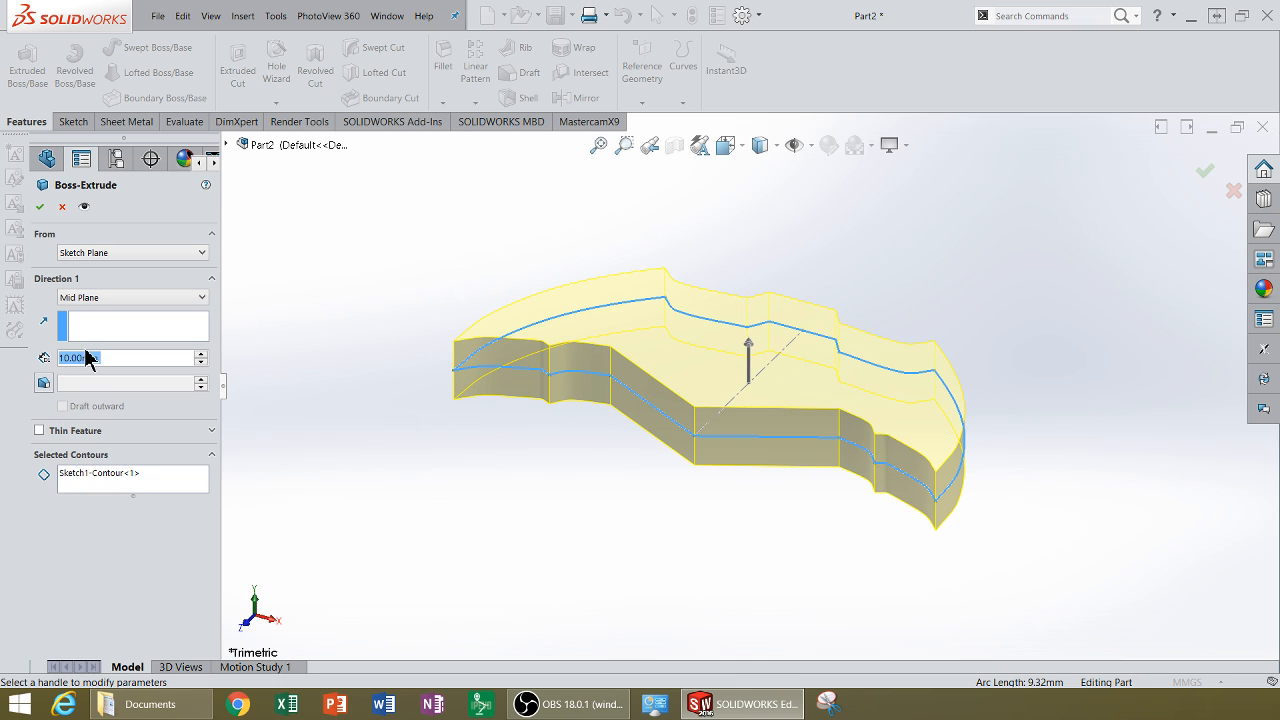
pyautogui.write('7')
pyautogui.press('Return')
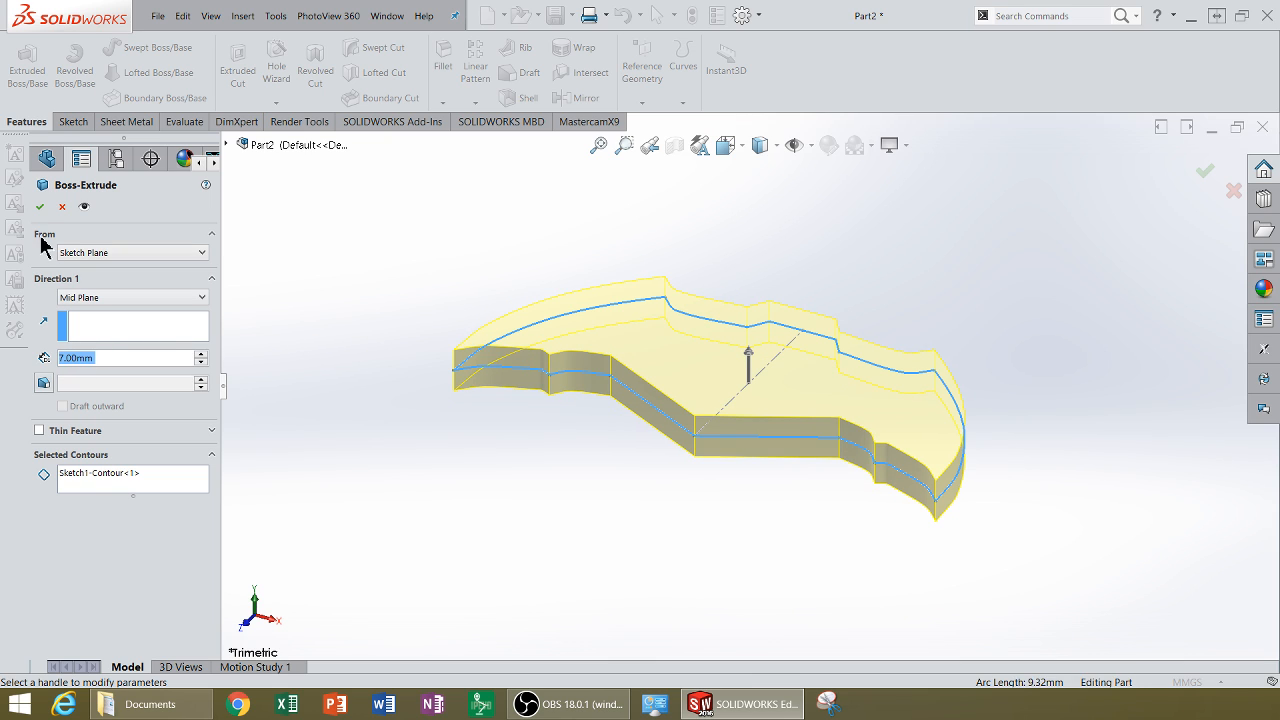
pyautogui.click(40, 208)
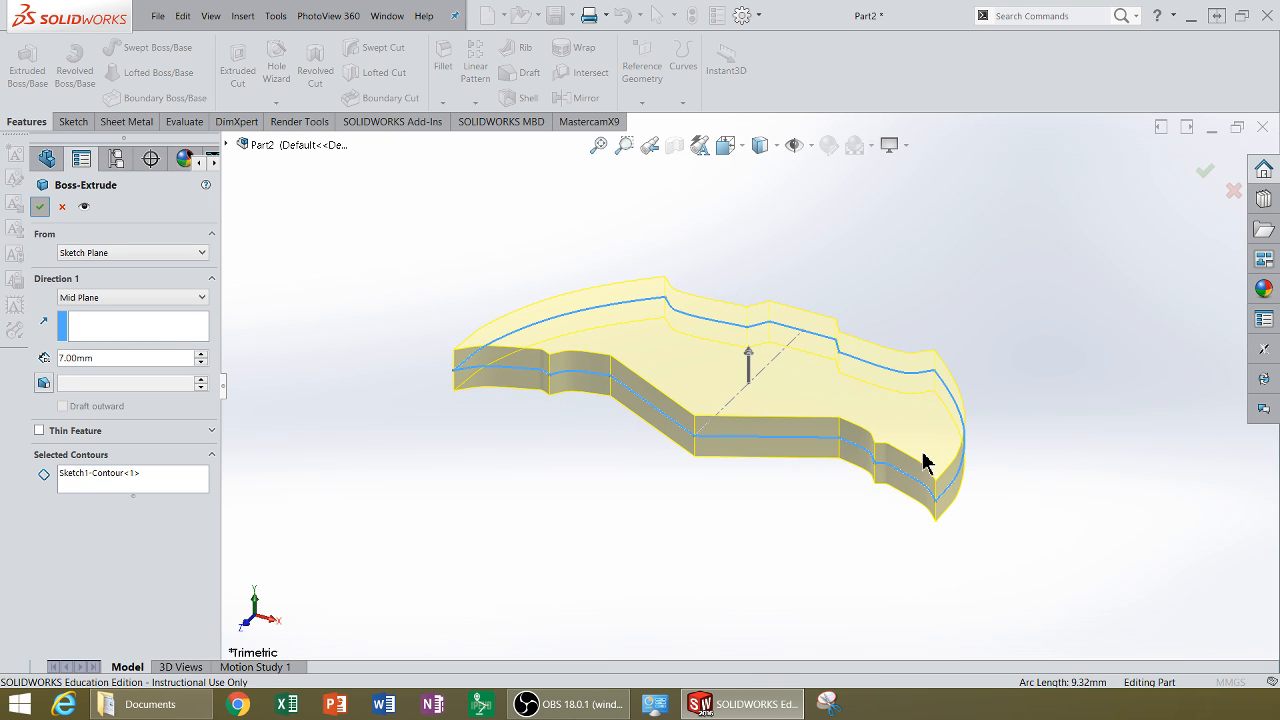
# Step: Chamfer the upper and lower edges of the logo's outer curved side by 3 mm at 45 degrees
pyautogui.moveTo(908, 463); pyautogui.dragTo(982, 433, button='middle')
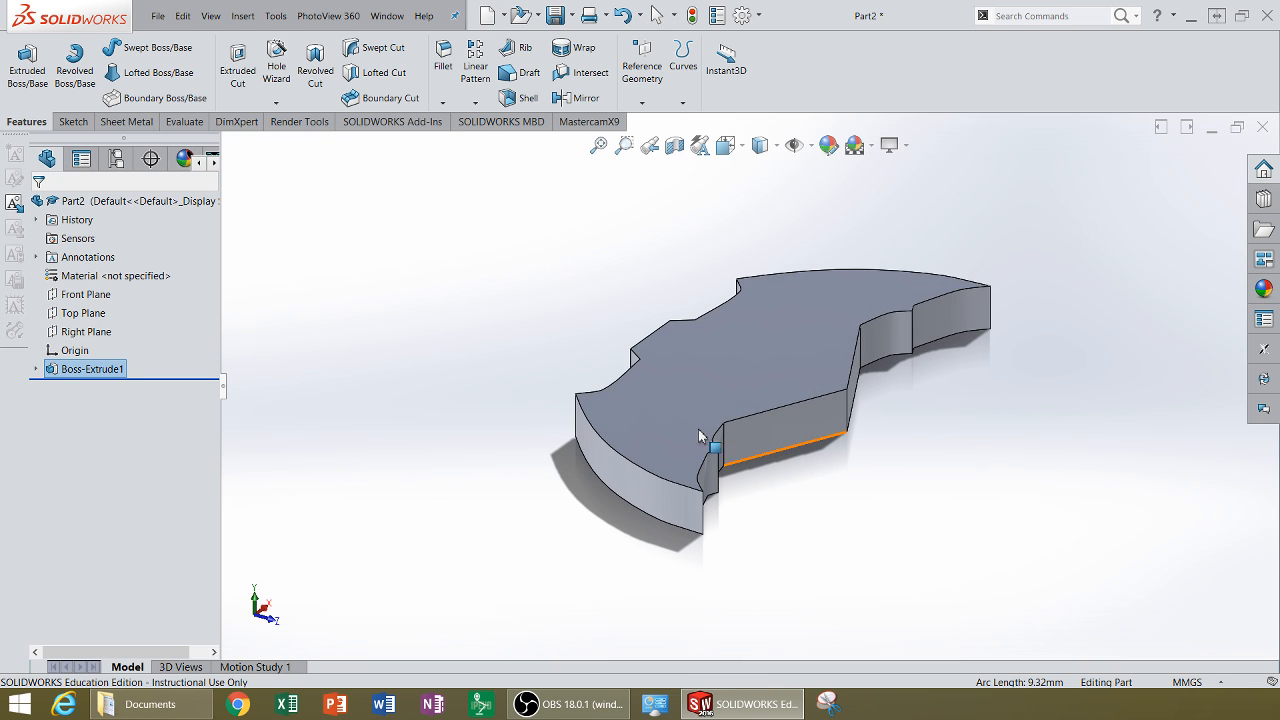
pyautogui.click(443, 104)
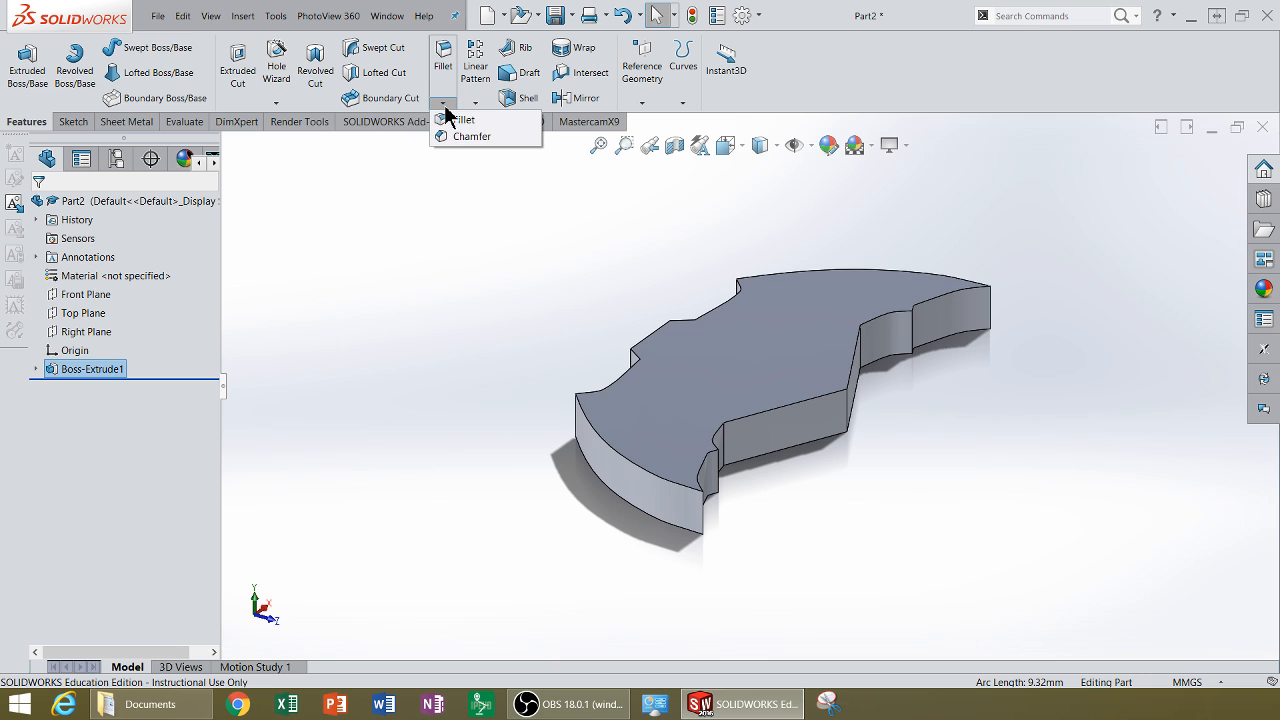
pyautogui.click(453, 135)
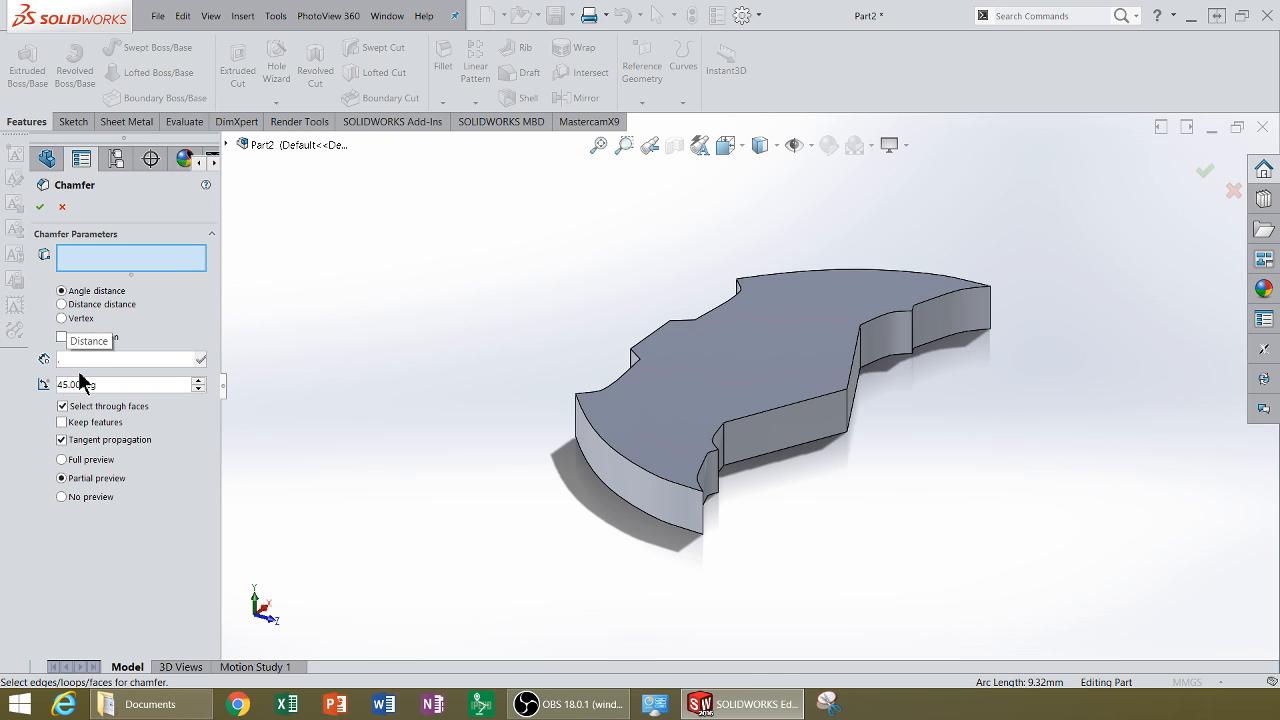
pyautogui.write('.')
pyautogui.press('BackSpace')
pyautogui.write('5')
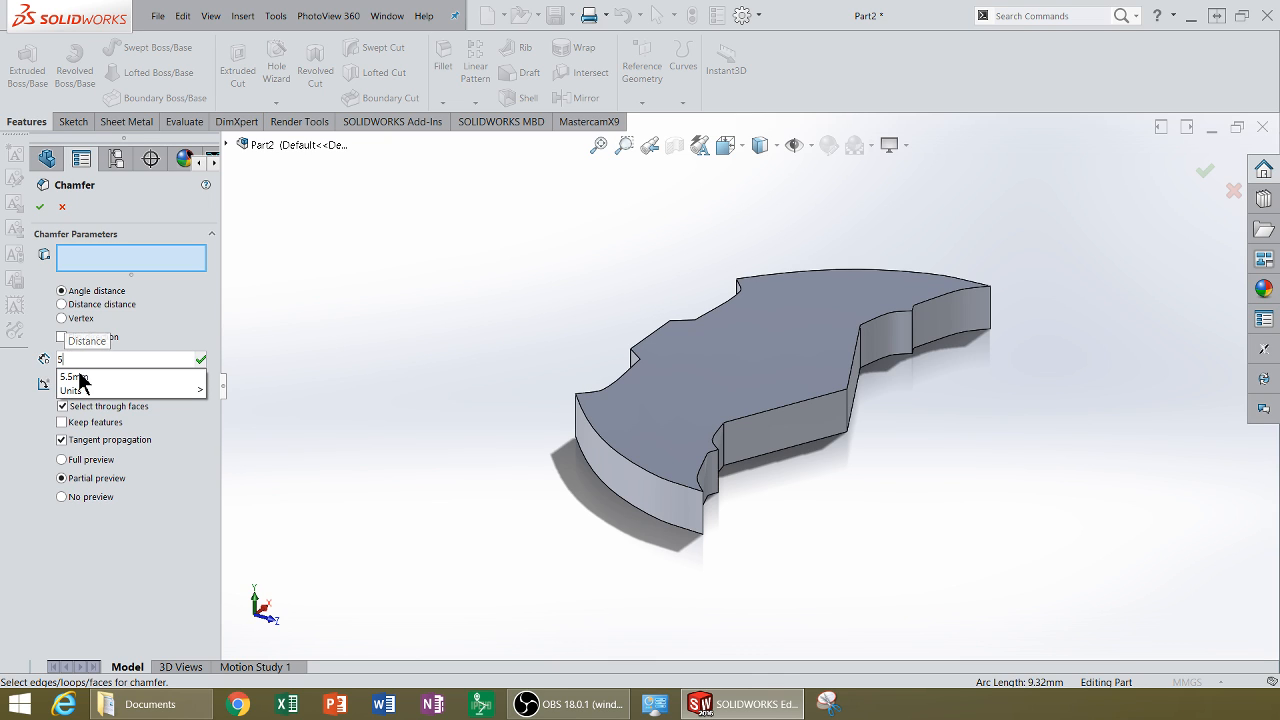
pyautogui.click(621, 463)
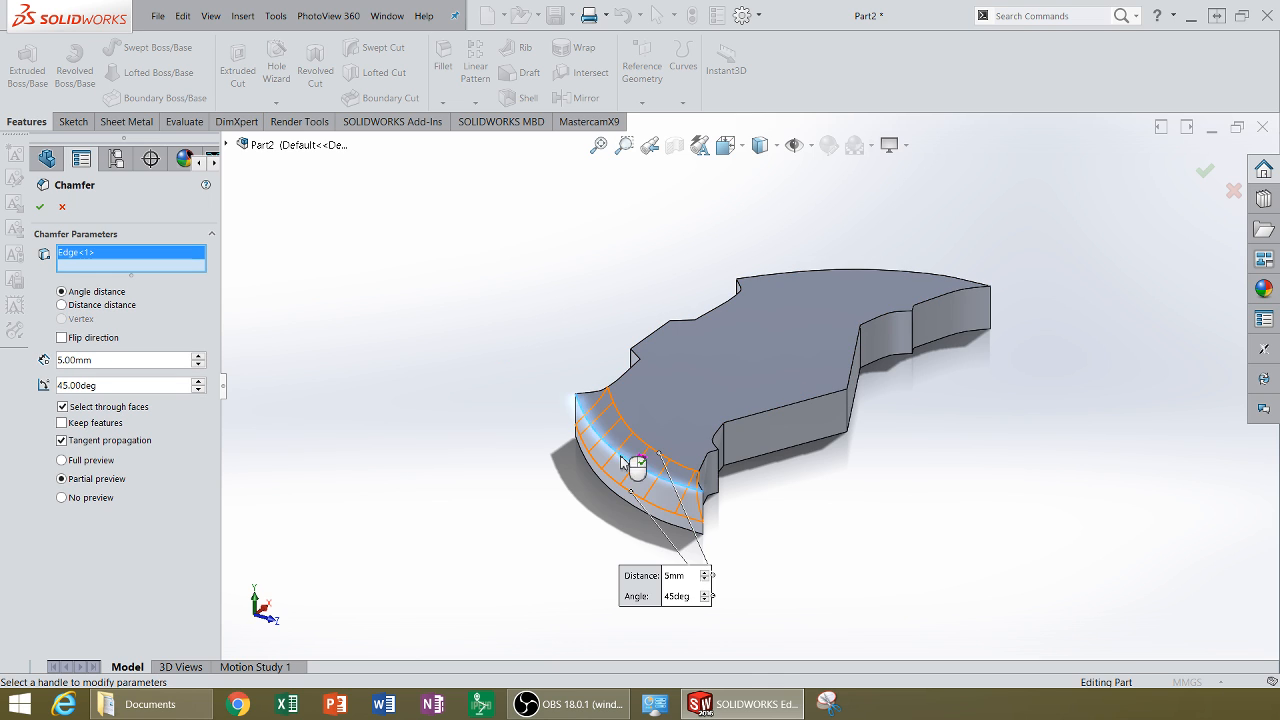
pyautogui.moveTo(630, 466); pyautogui.dragTo(631, 401, button='middle')
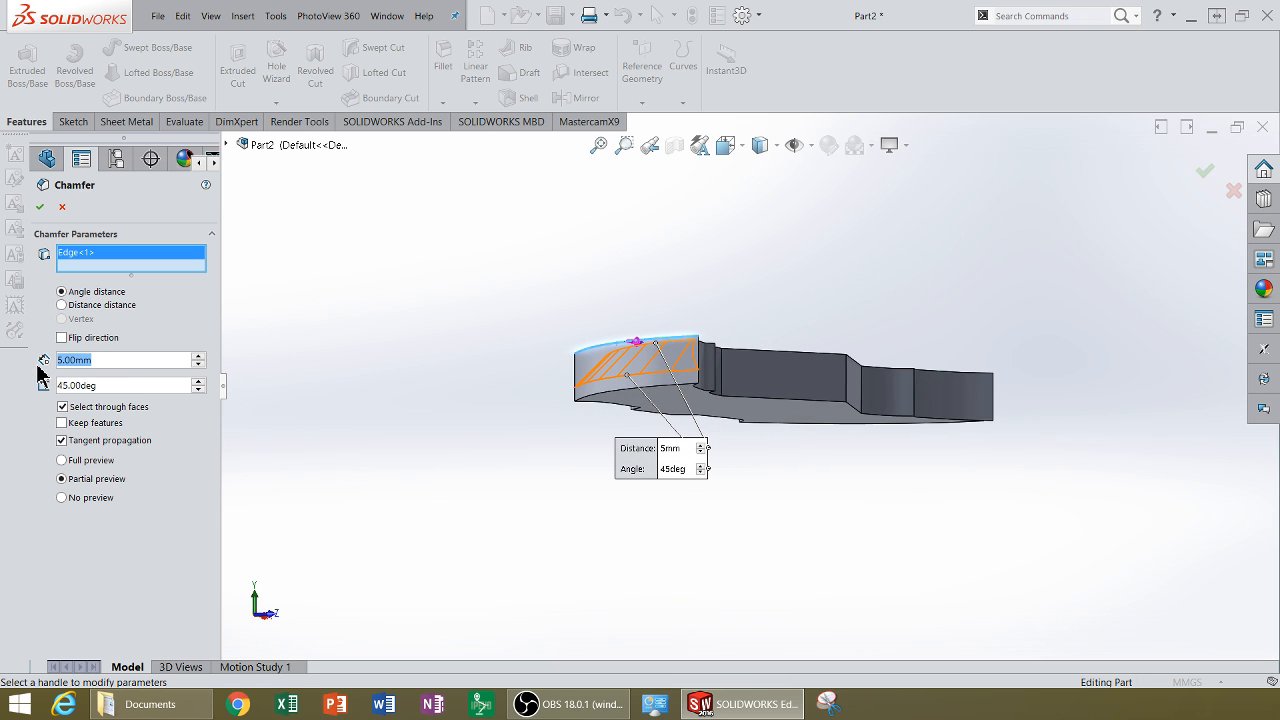
pyautogui.write('3')
pyautogui.press('Return')
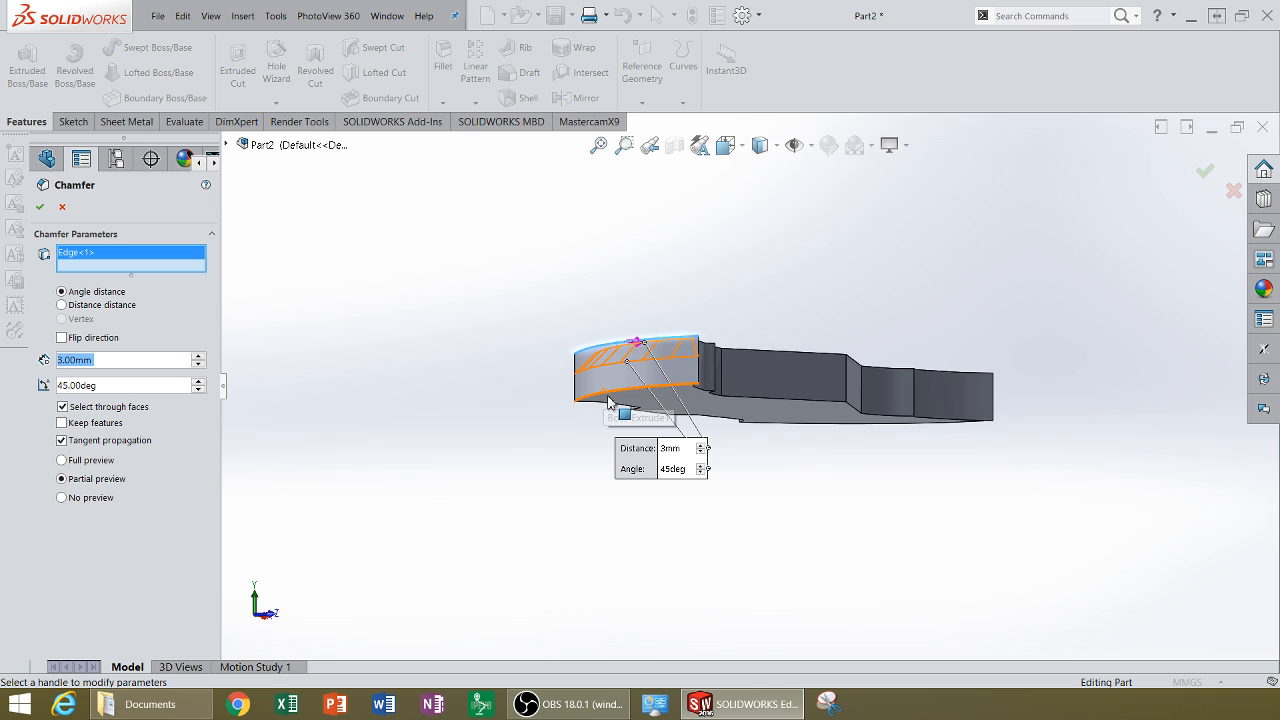
pyautogui.click(609, 397)
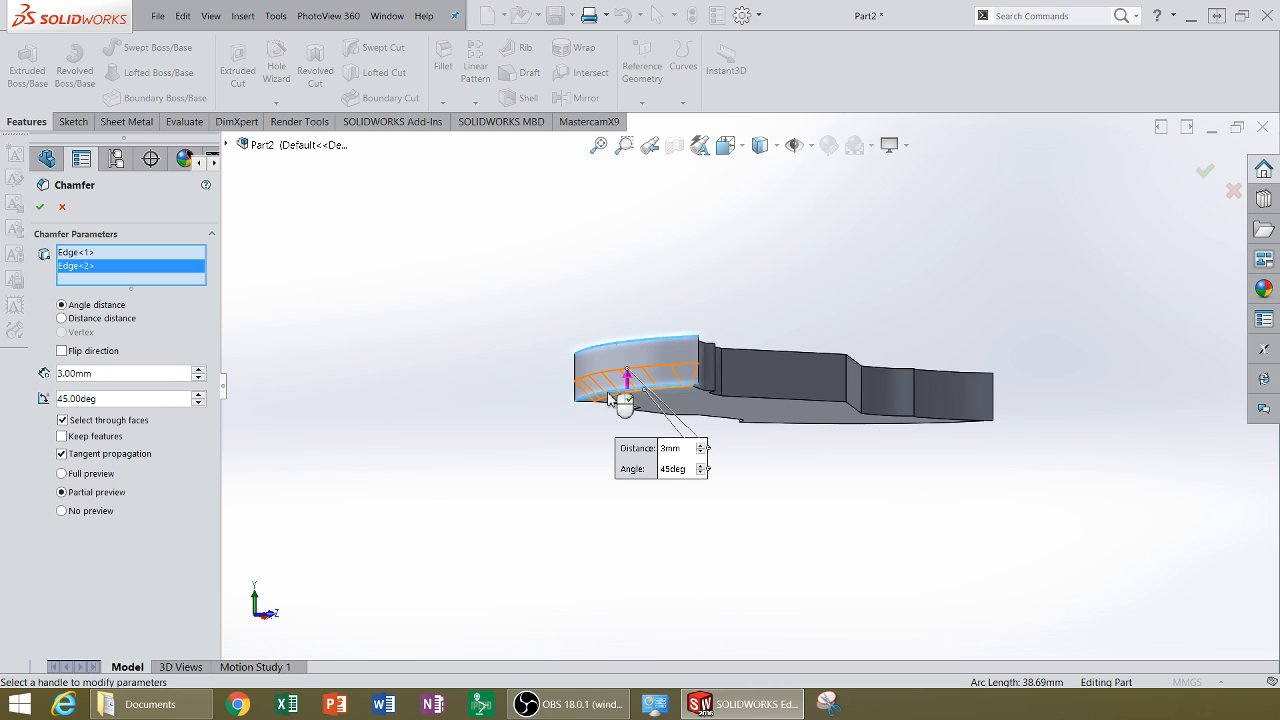
pyautogui.click(40, 207)
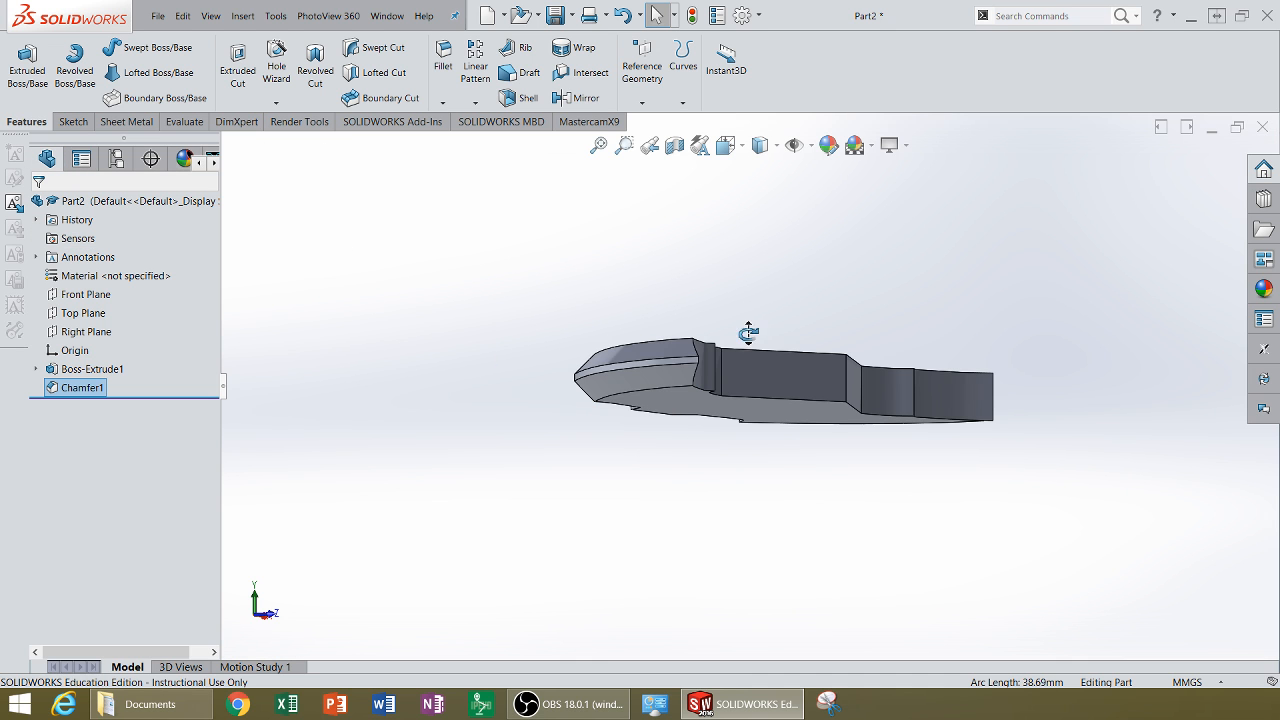
# Step: Open the chamfer feature for editing
pyautogui.moveTo(748, 333); pyautogui.dragTo(630, 448, button='middle')
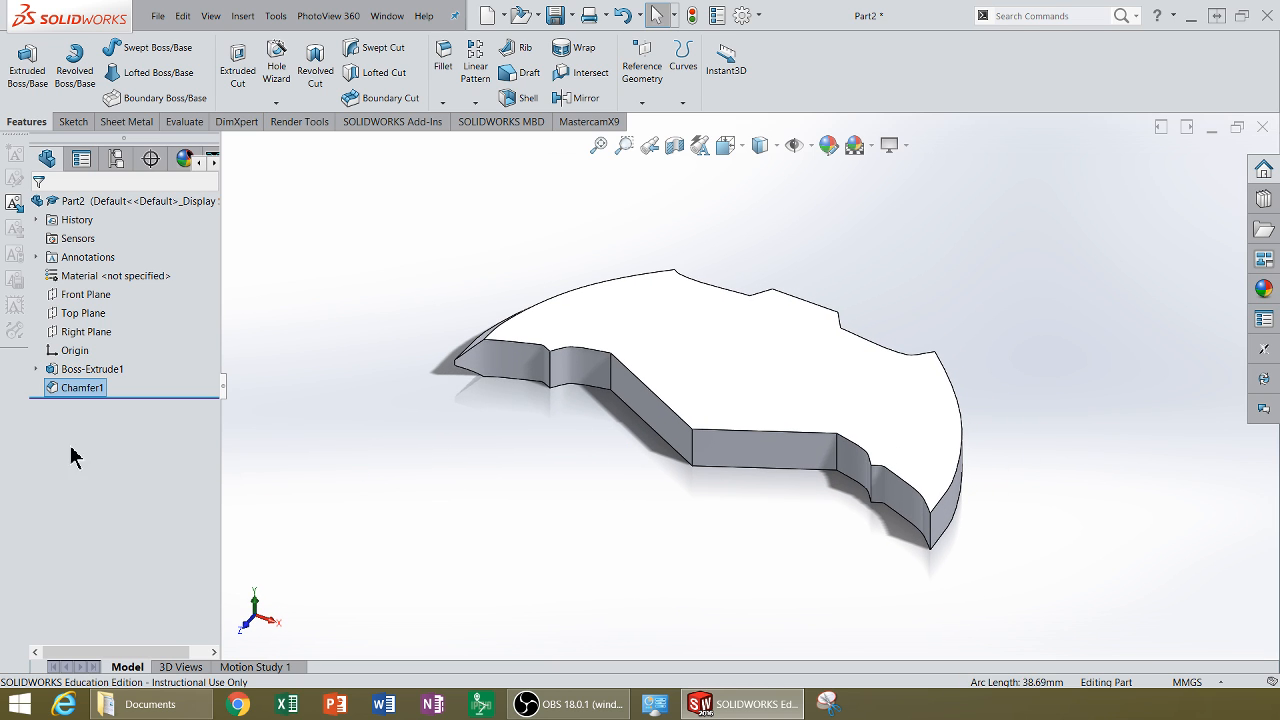
pyautogui.click(72, 392)
pyautogui.click(77, 387)
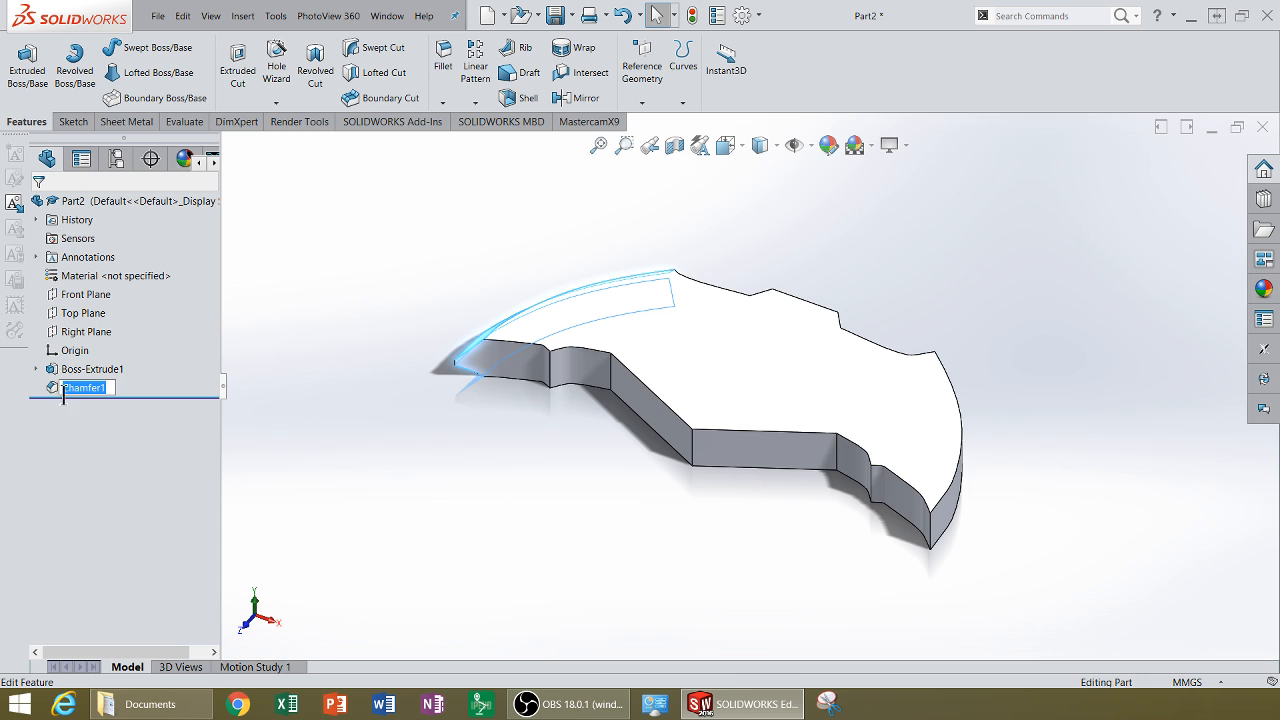
pyautogui.click(63, 391)
pyautogui.click(67, 350)
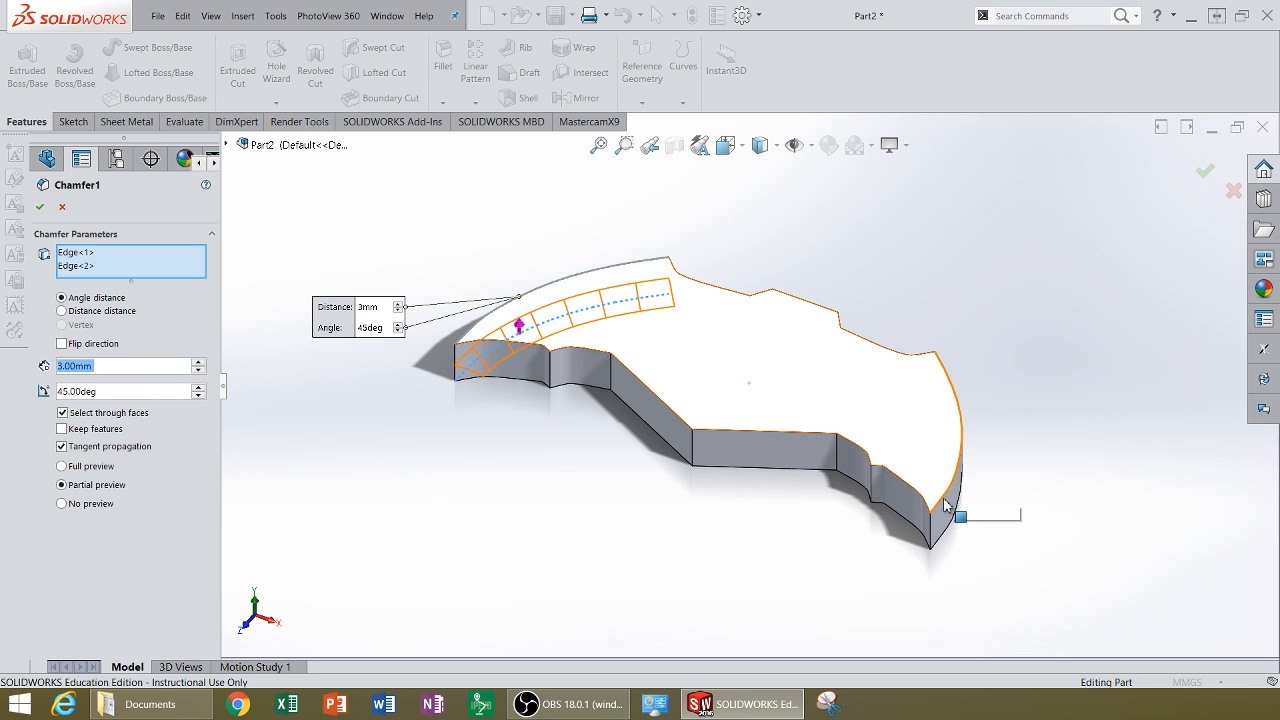
pyautogui.click(948, 532)
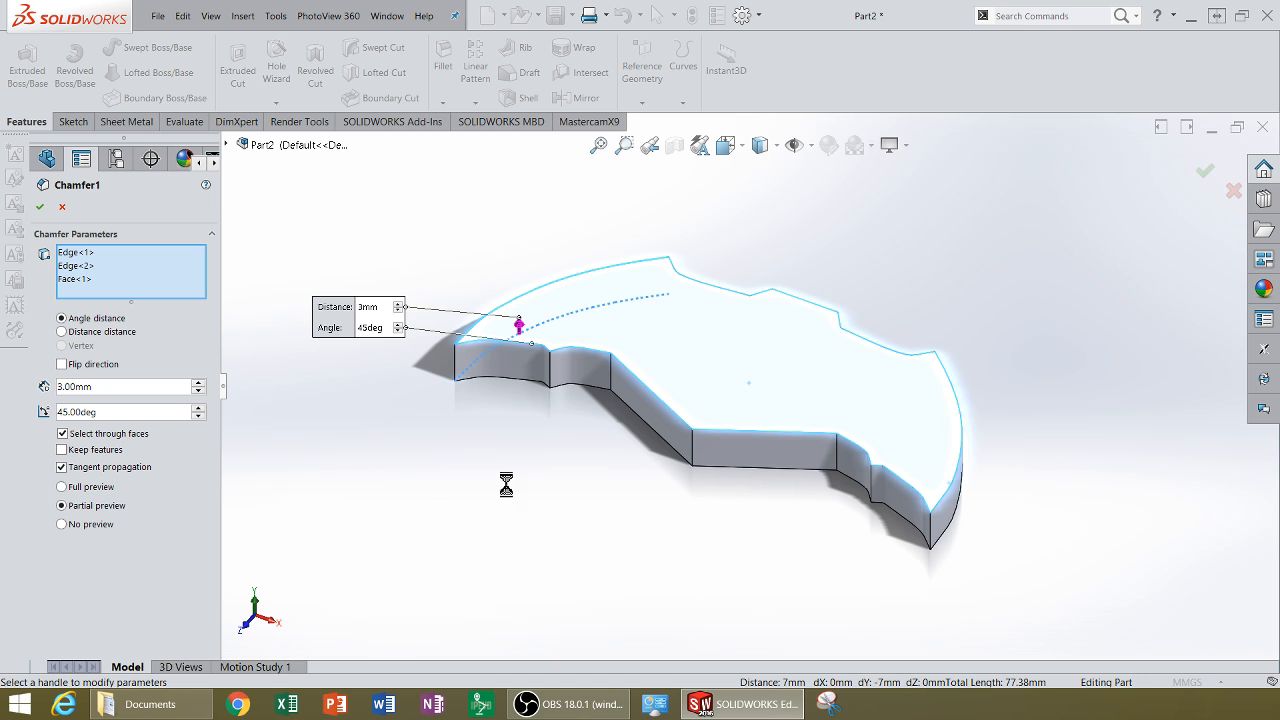
pyautogui.click(72, 279)
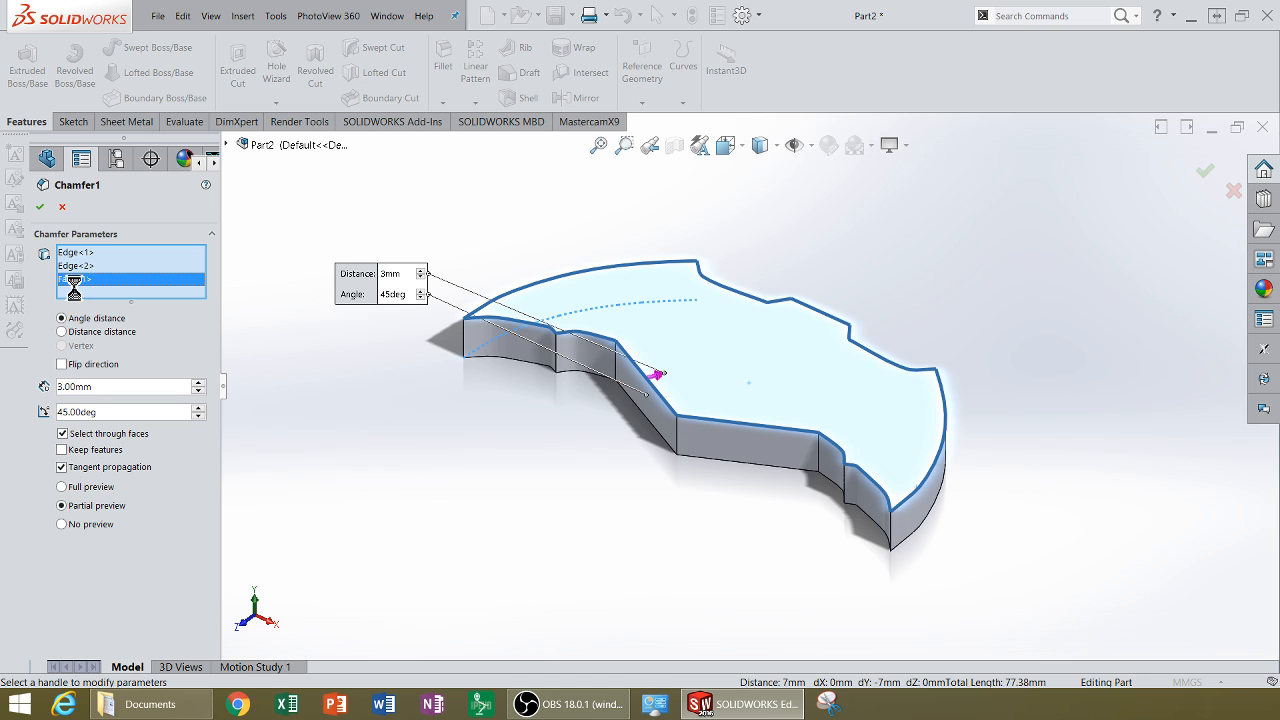
pyautogui.rightClick(74, 283)
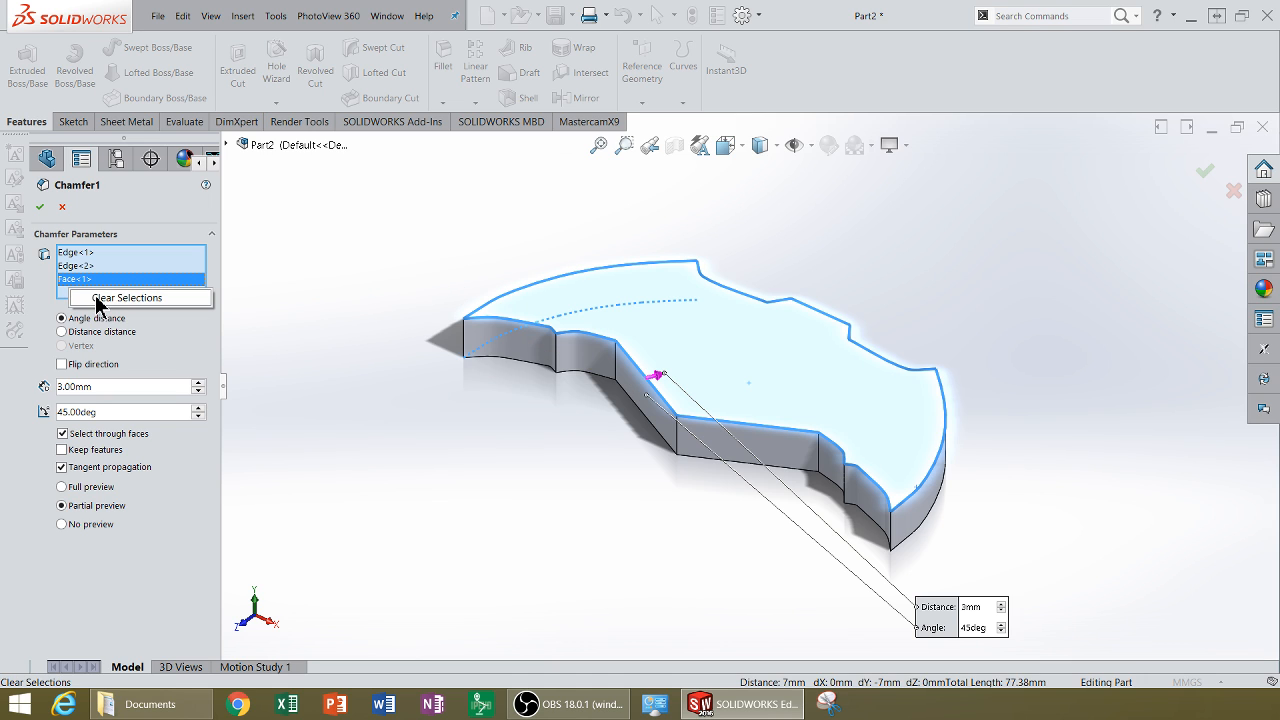
pyautogui.click(69, 281)
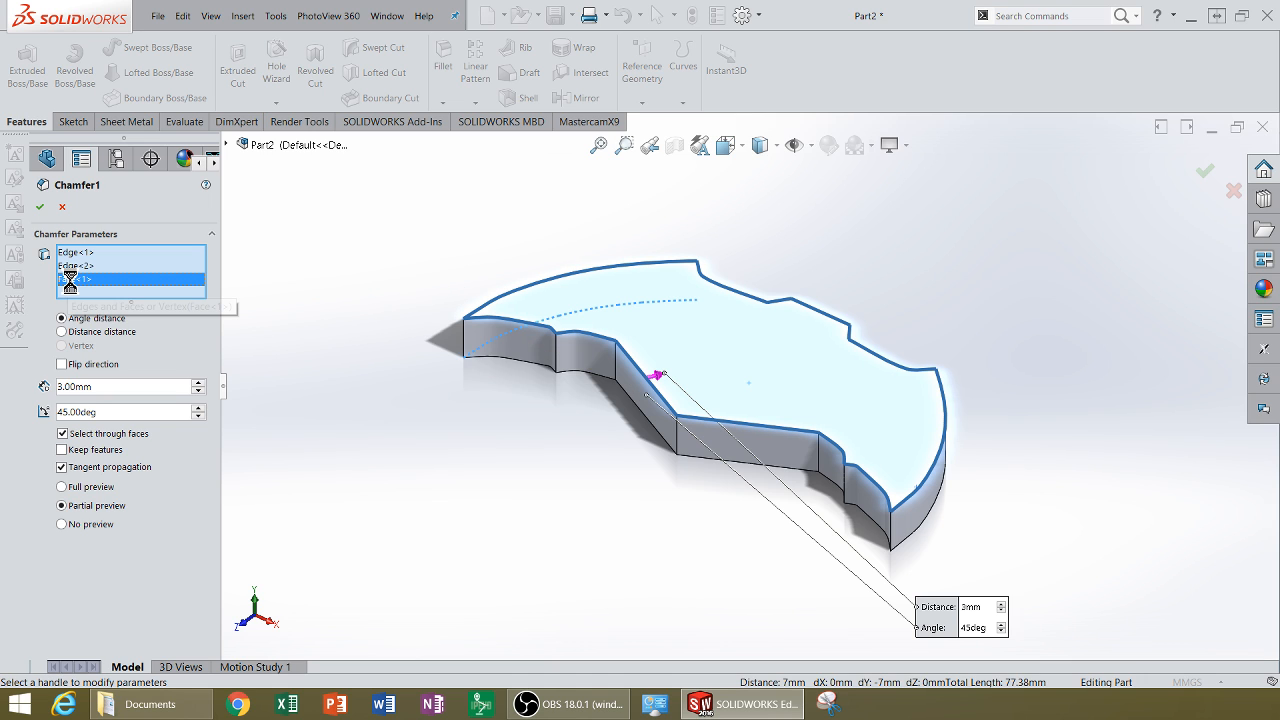
pyautogui.rightClick(70, 281)
pyautogui.click(95, 308)
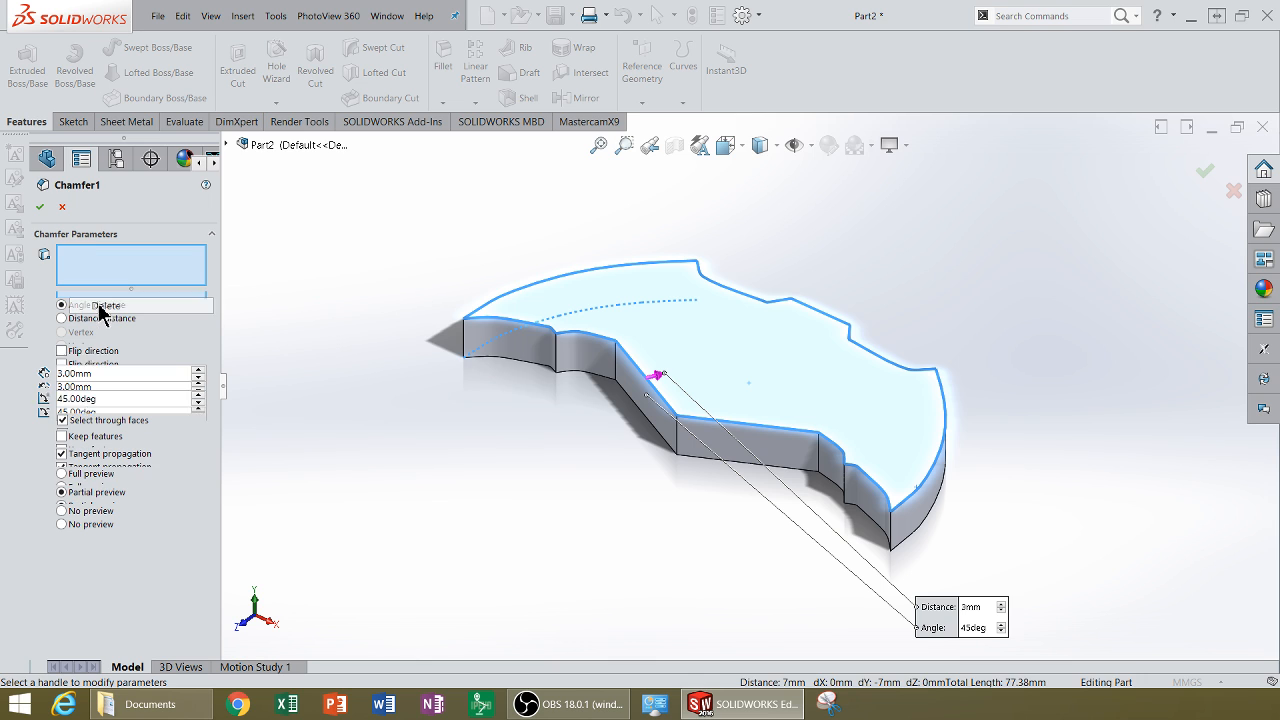
# Step: Add the upper and lower edges of the logo's other curved side to the 3 mm chamfer and confirm
pyautogui.click(912, 508)
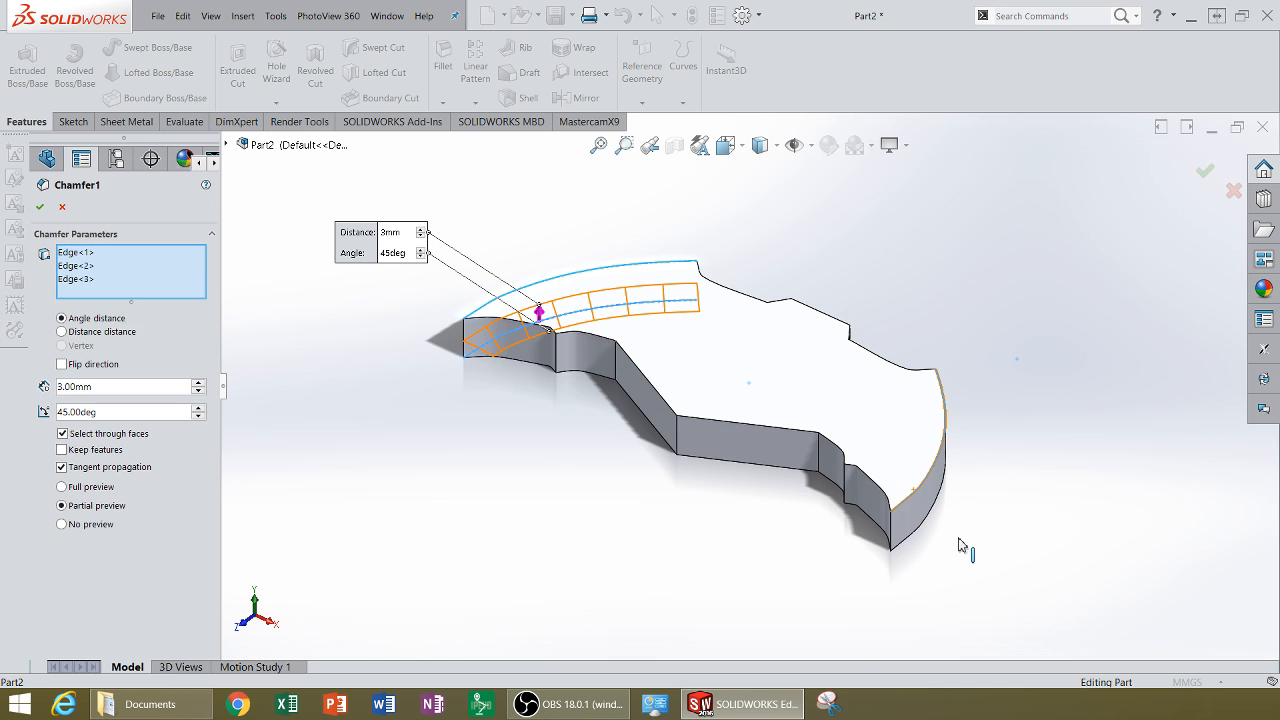
pyautogui.moveTo(977, 538); pyautogui.dragTo(985, 412, button='middle')
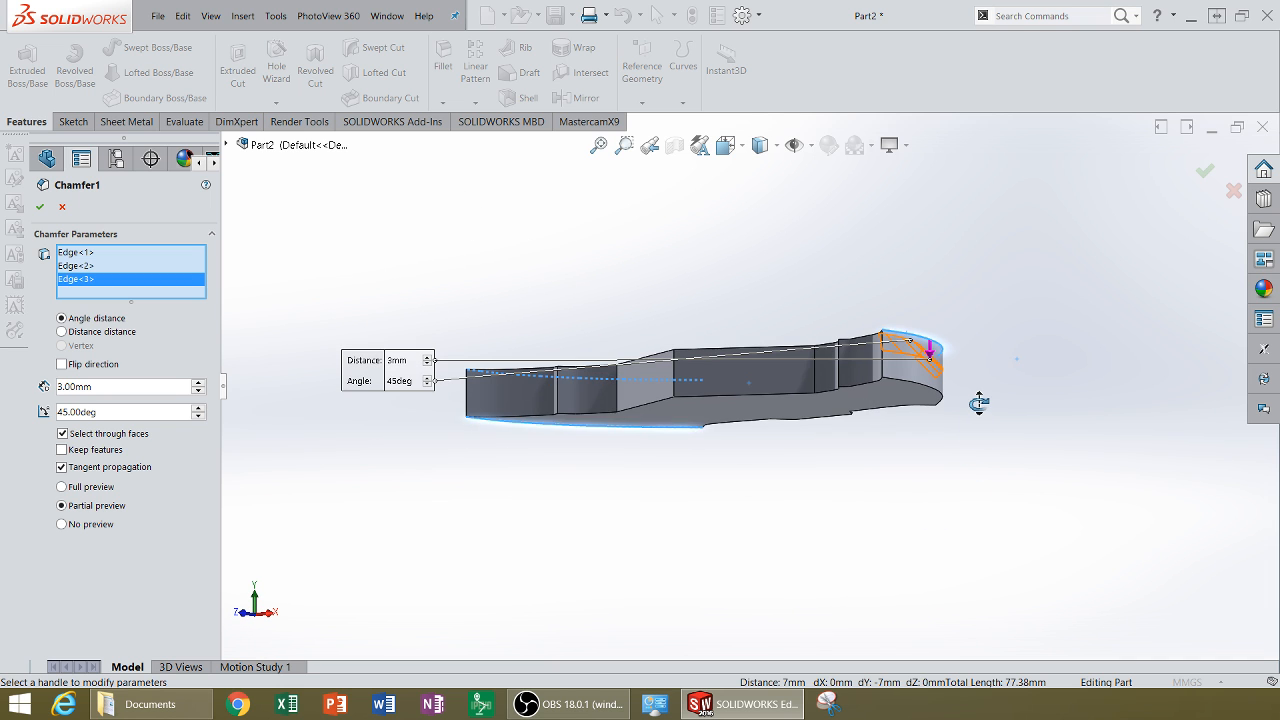
pyautogui.moveTo(905, 413); pyautogui.dragTo(910, 402, button='middle')
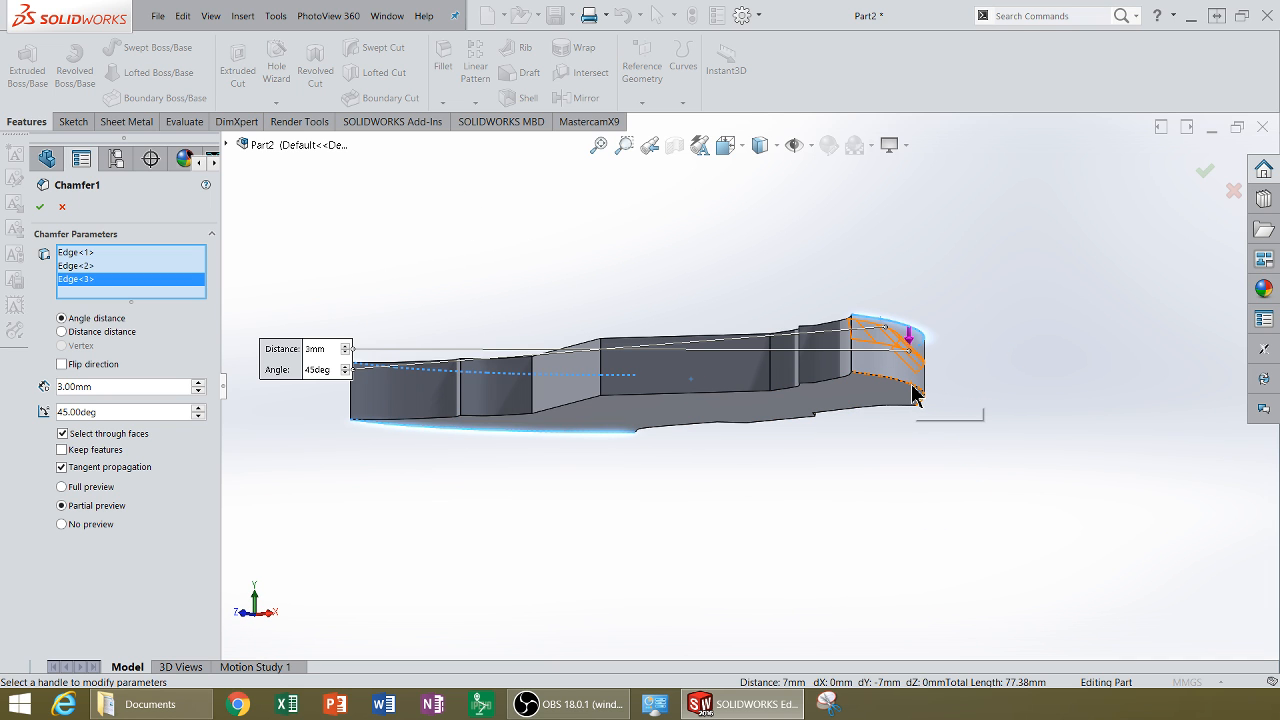
pyautogui.click(912, 393)
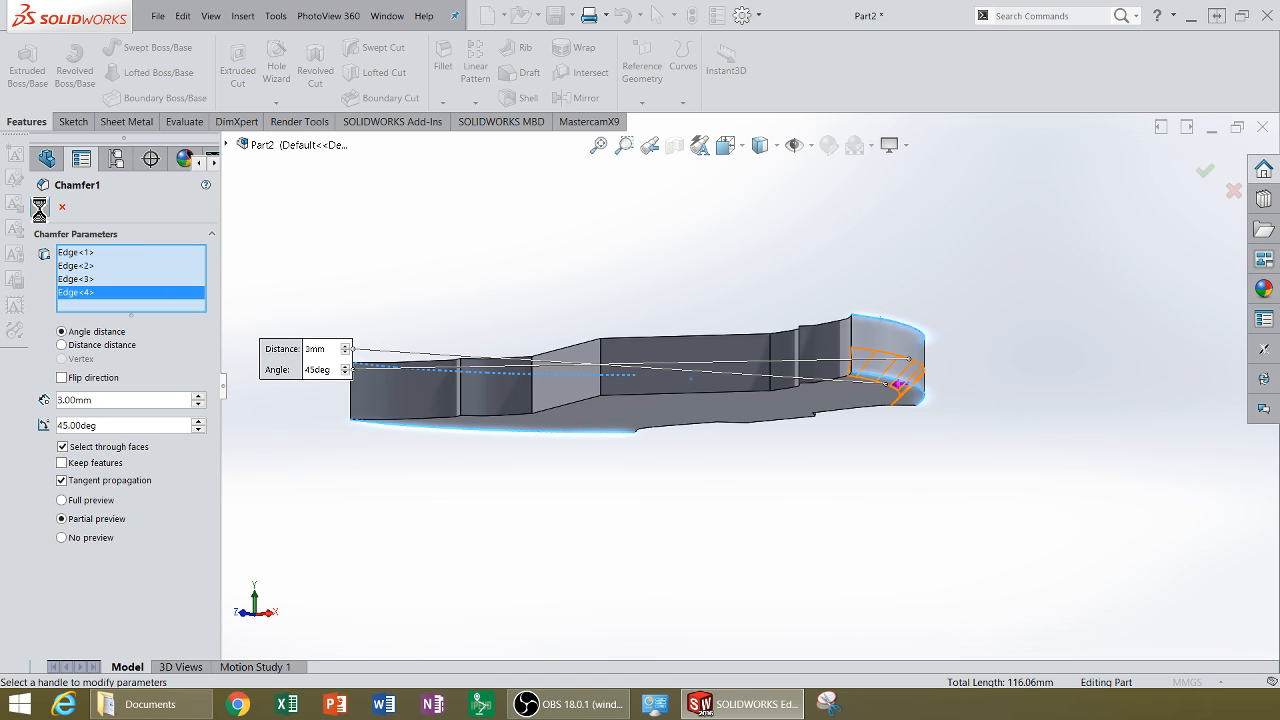
pyautogui.press('Return')
pyautogui.moveTo(703, 300); pyautogui.dragTo(760, 534, button='middle')
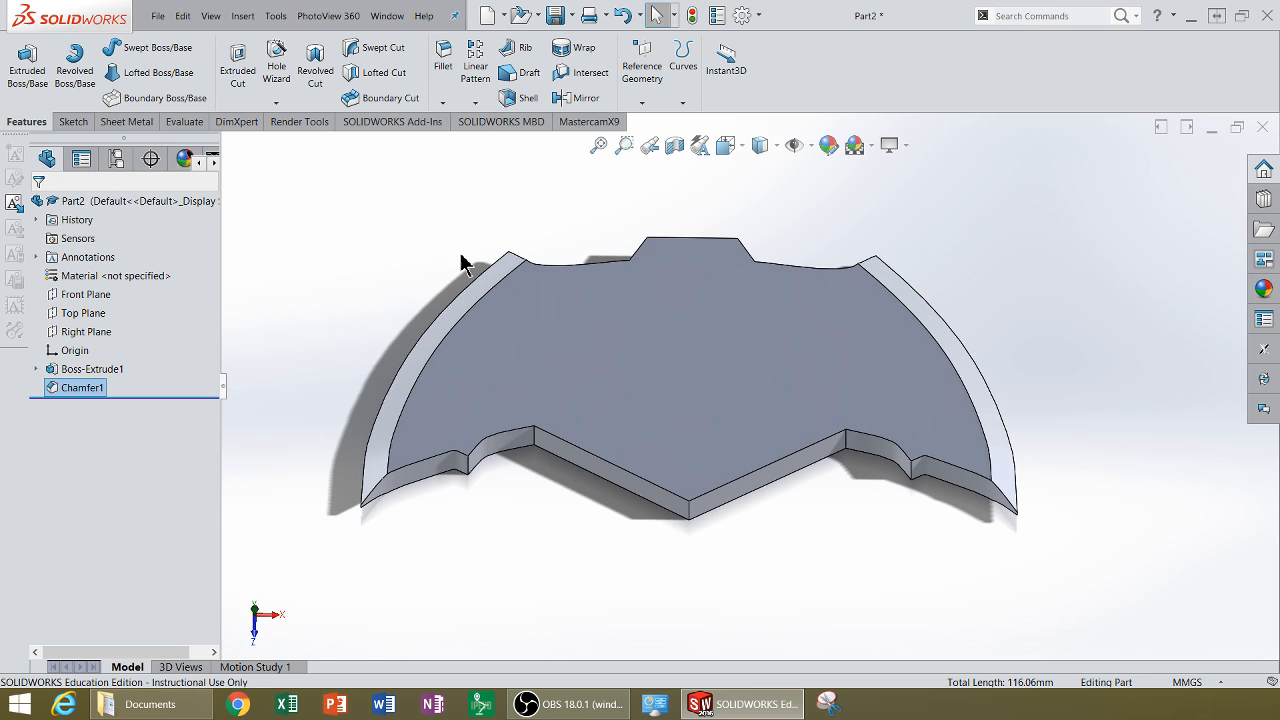
pyautogui.click(275, 17)
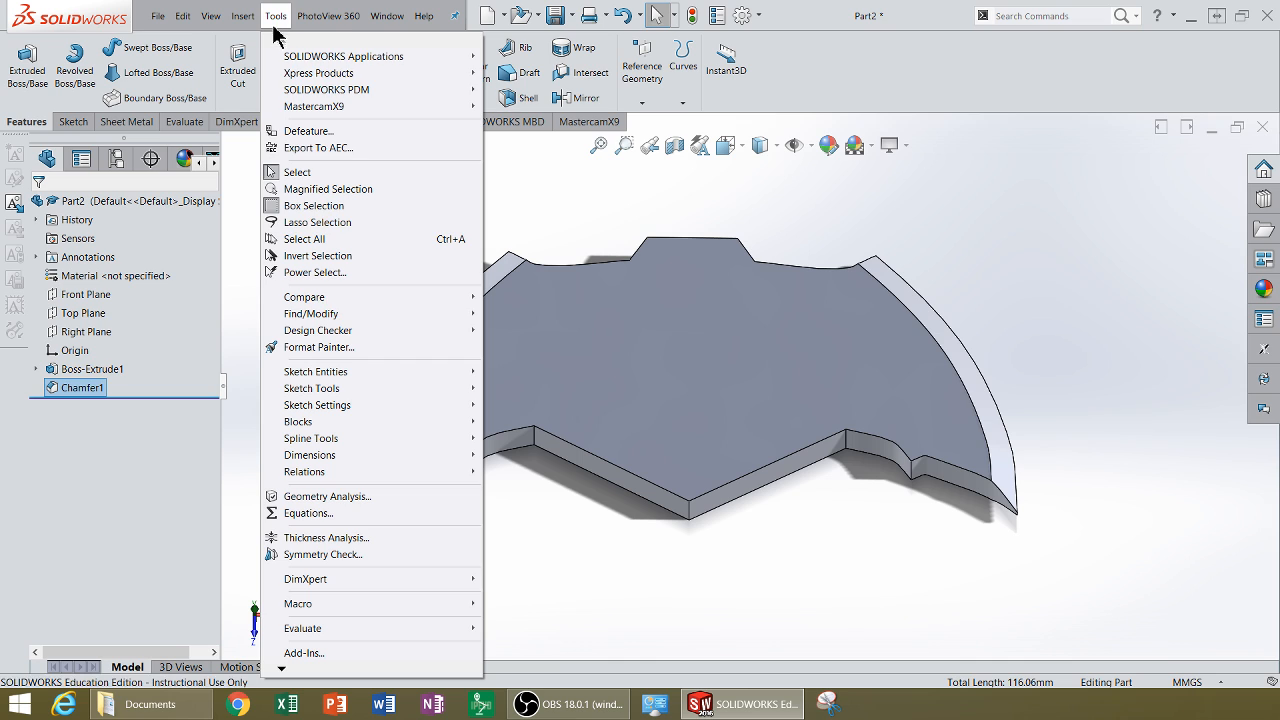
pyautogui.moveTo(357, 389)
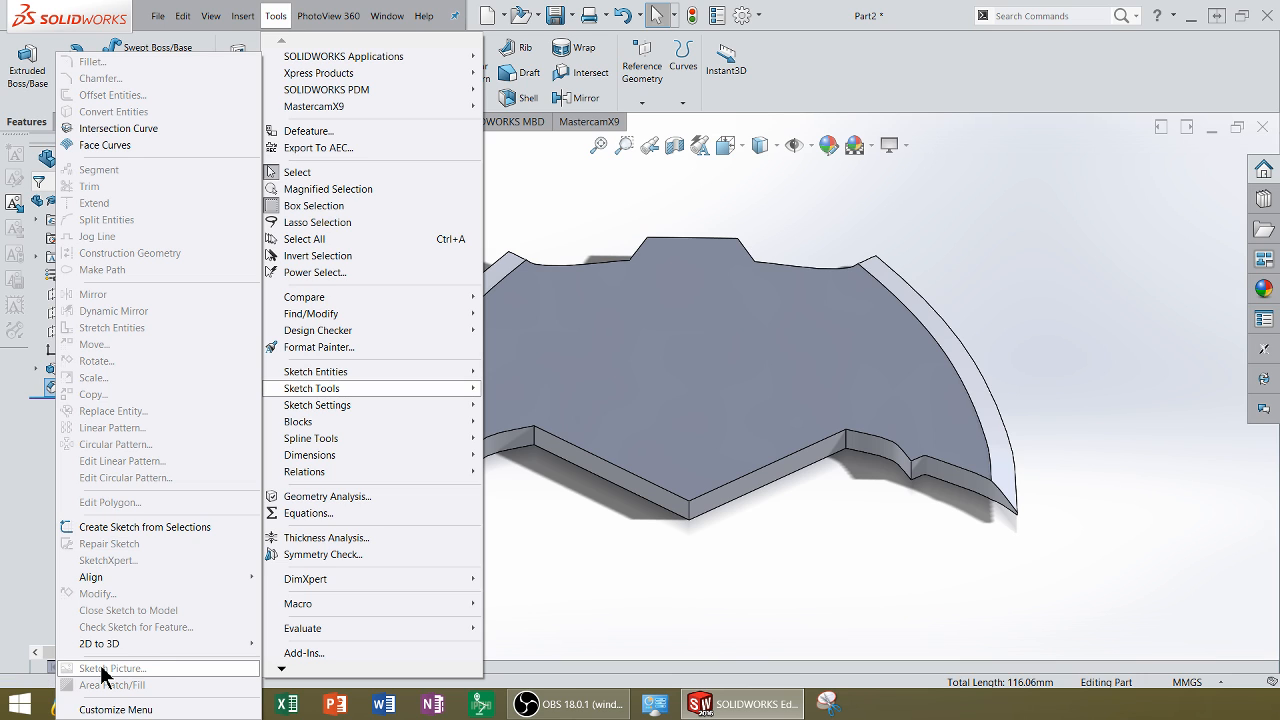
pyautogui.click(643, 568)
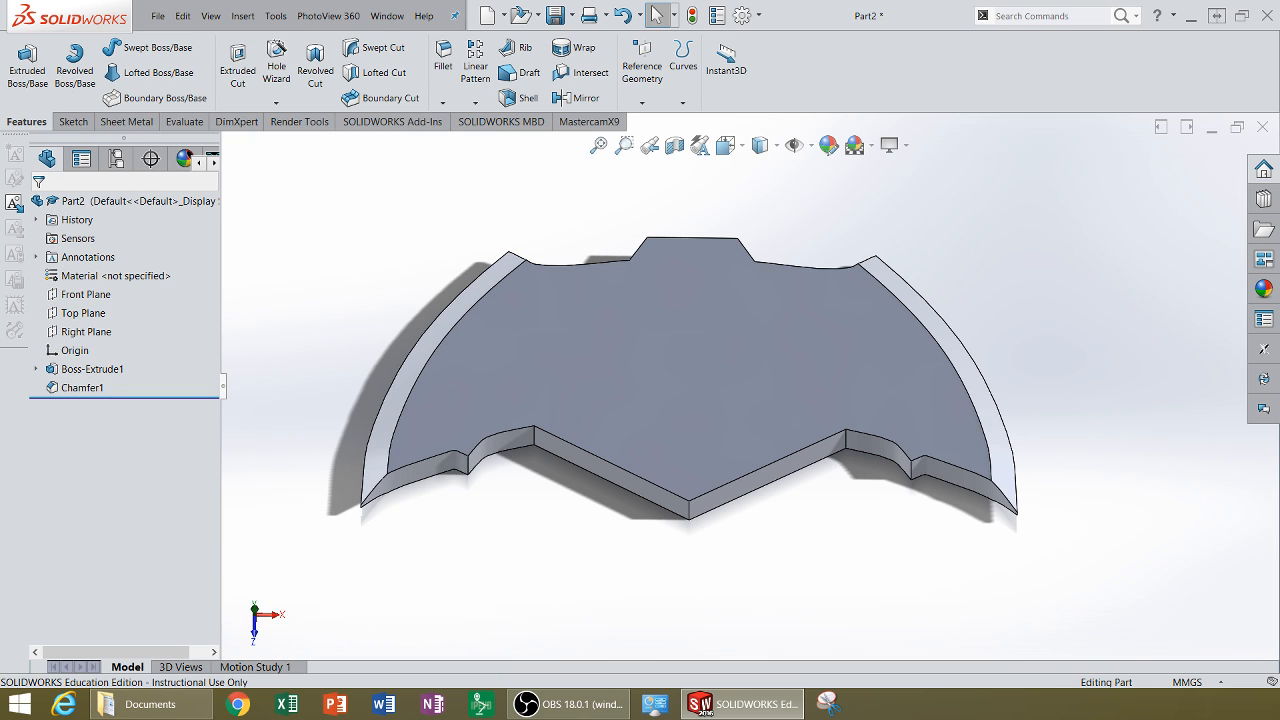